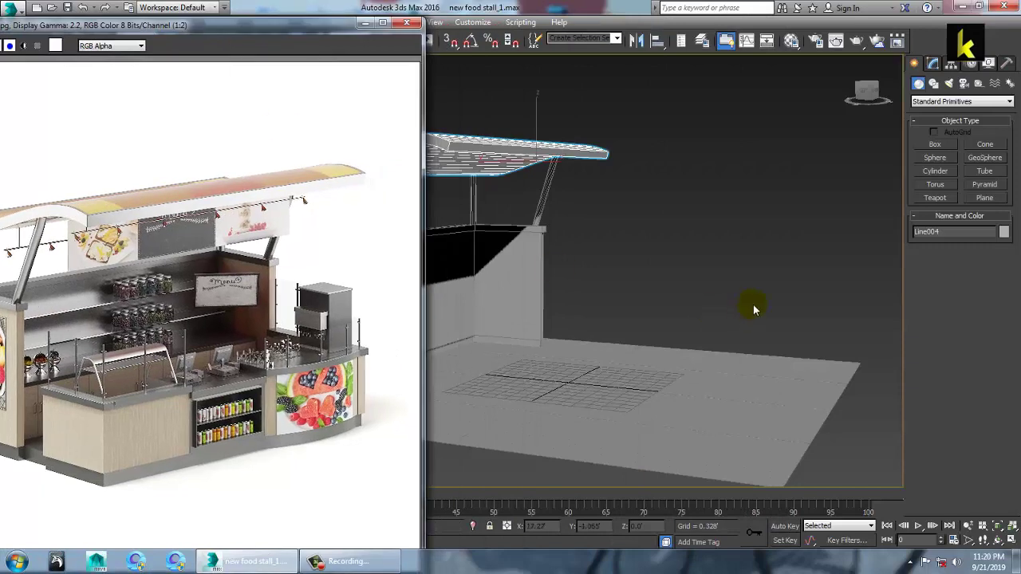
- Select the stall's wall object and arrange the reference image beside the front view of the stall
alt+middle_drag(630, 300, 679, 325)
mouse_move(679, 325)
middle_down()
mouse_move(754, 319)
mouse_move(692, 333)
middle_up()
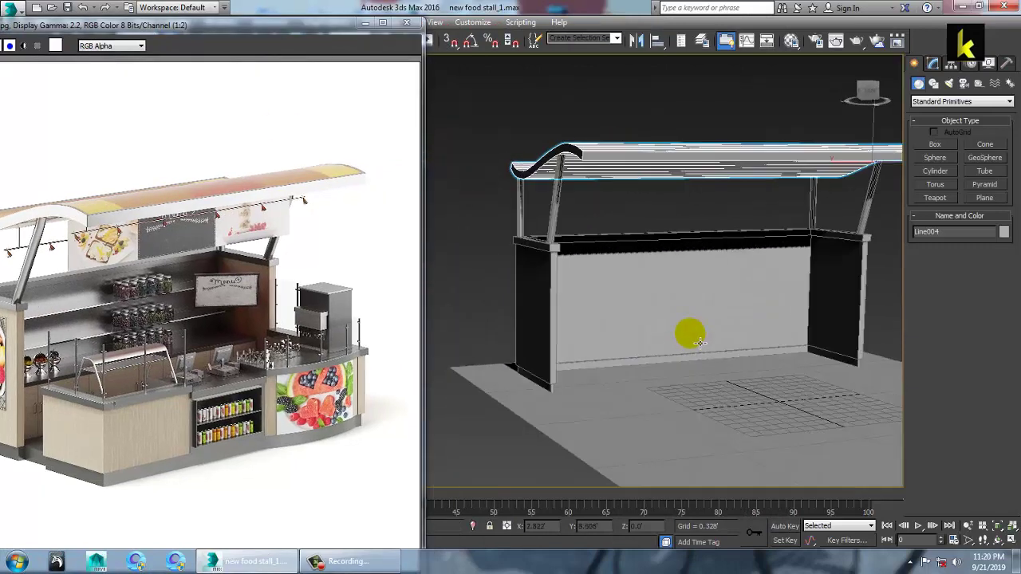
drag(191, 28, 273, 28)
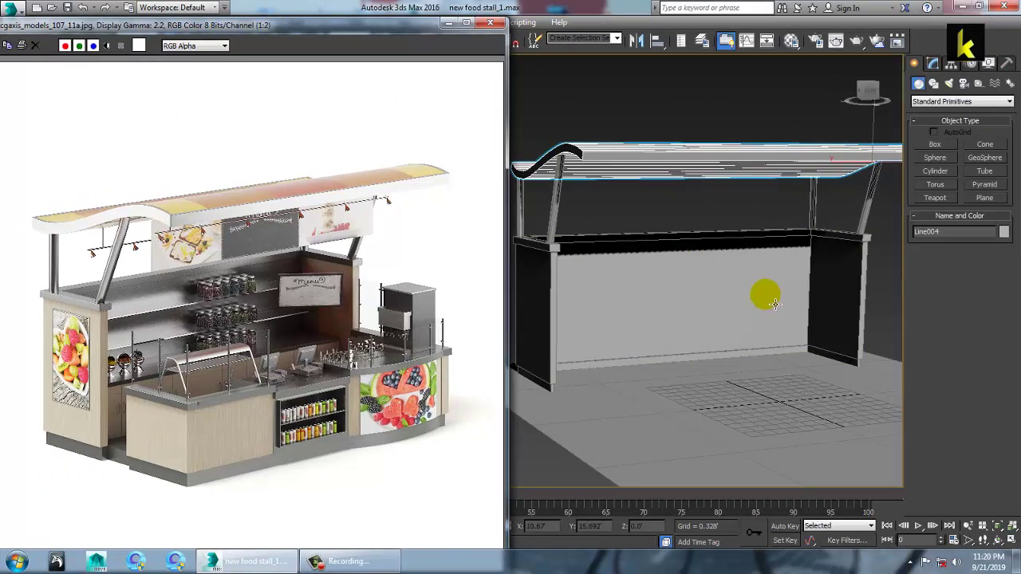
alt+middle_drag(765, 295, 700, 269)
click(699, 269)
key(alt+w)
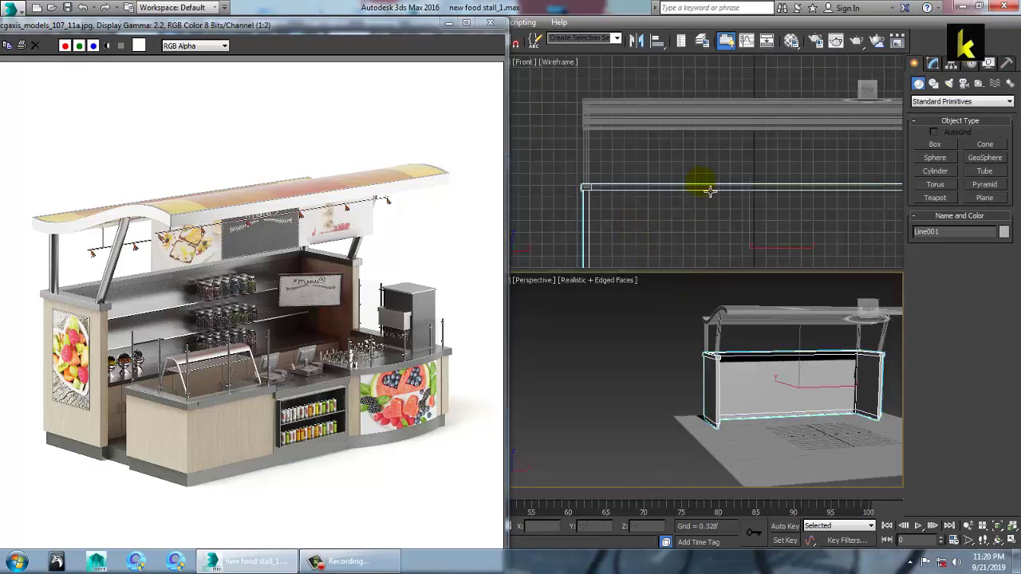
middle_drag(719, 172, 711, 171)
key(alt+w)
scroll(731, 205, down, 2)
middle_drag(717, 232, 837, 171)
scroll(770, 206, down, 3)
middle_drag(770, 206, 702, 191)
drag(371, 28, 281, 40)
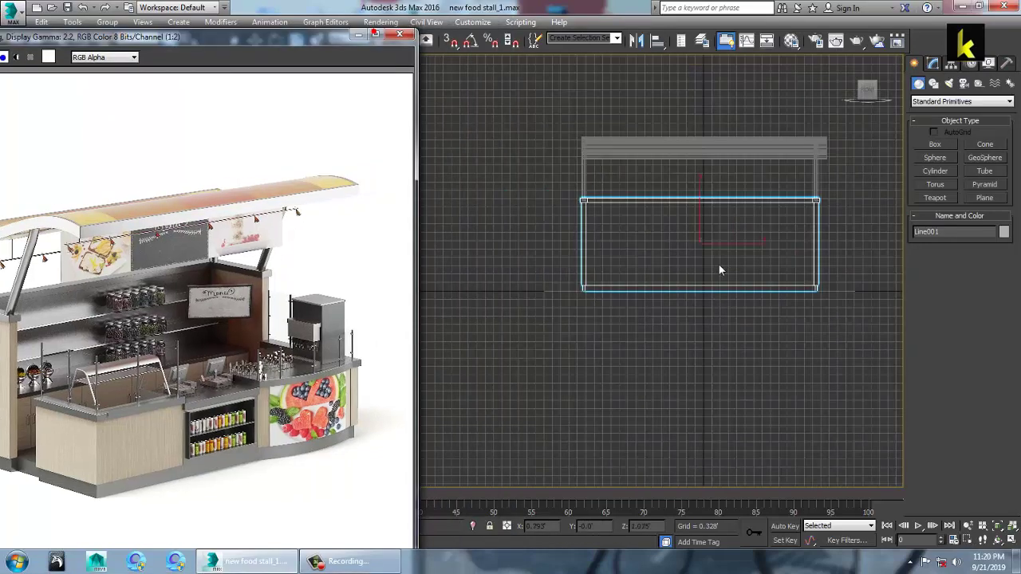
middle_drag(719, 267, 695, 270)
click(935, 145)
middle_drag(566, 306, 530, 308)
scroll(522, 310, up, 2)
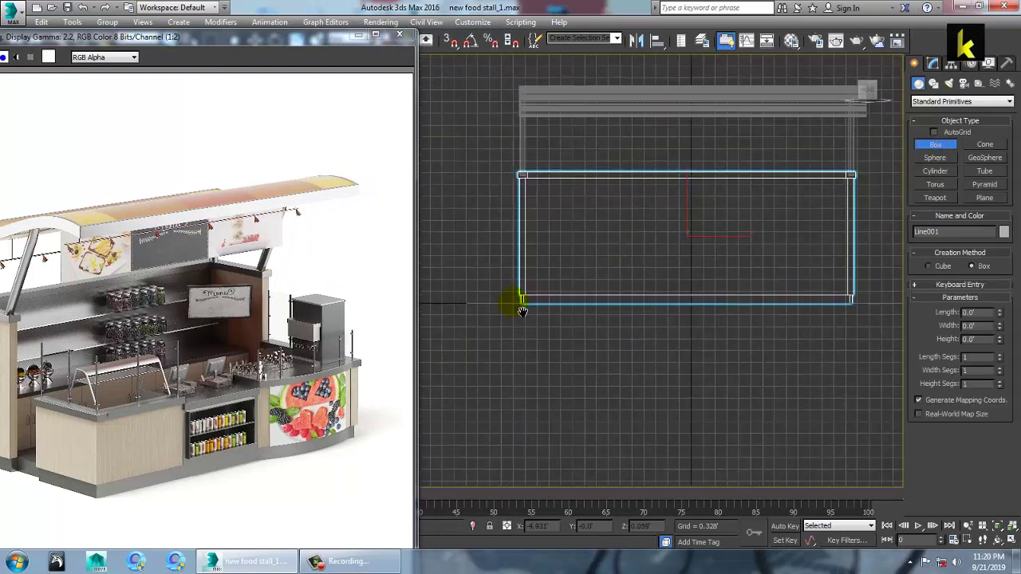
drag(533, 208, 857, 209)
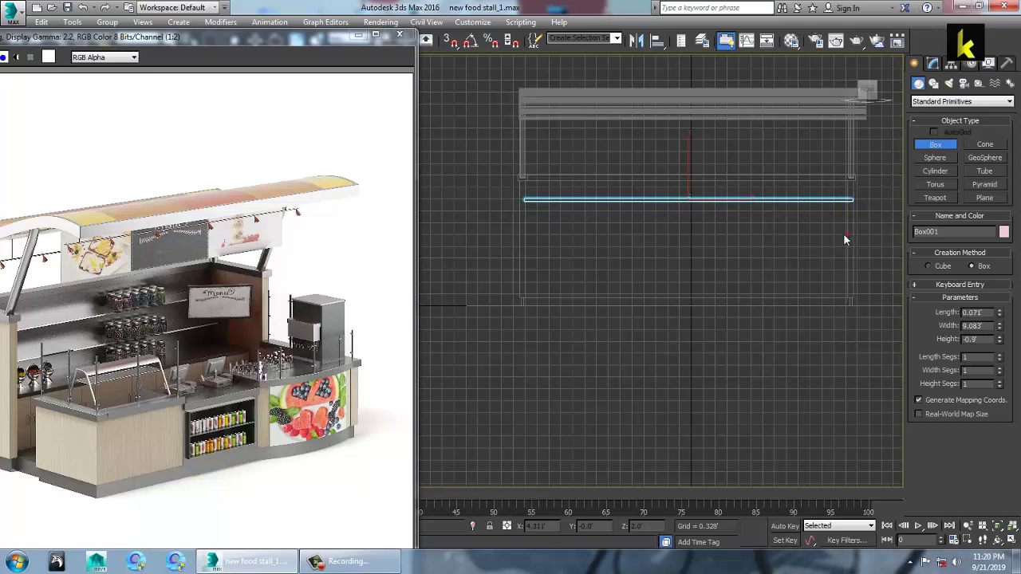
right_click(845, 239)
right_click(846, 239)
key(alt+w)
alt+middle_drag(747, 403, 744, 404)
- Draw a thin box as a shelf in the front view, spanning between the side walls just below the counter cap
click(929, 147)
middle_drag(714, 153, 550, 168)
key(alt+w)
middle_drag(624, 271, 744, 265)
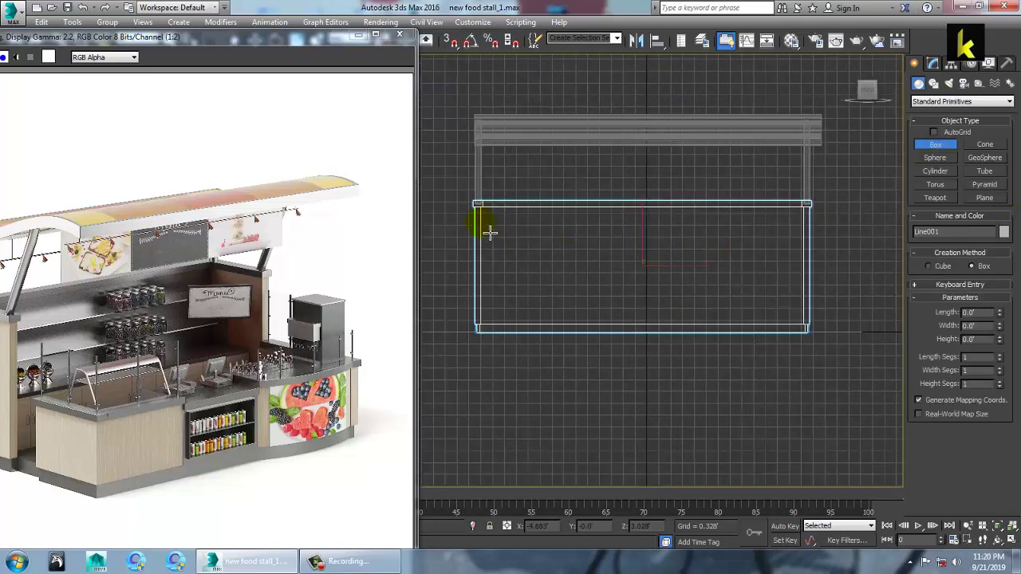
drag(490, 231, 813, 237)
click(809, 267)
key(w)
- Move the shelf back along Y into the stall, between the two side walls
key(alt+w)
alt+middle_drag(735, 409, 757, 389)
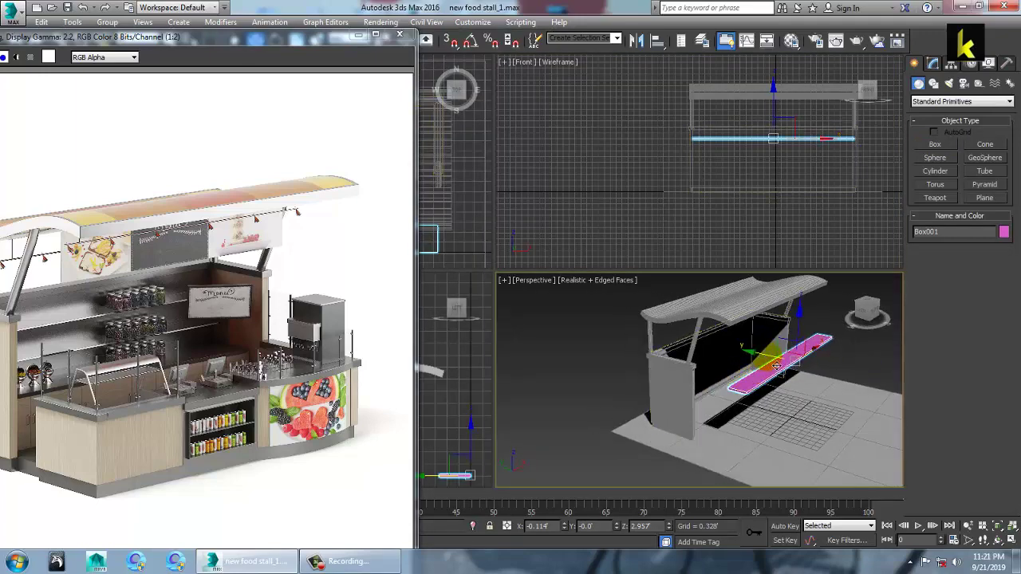
drag(761, 360, 694, 346)
key(alt+w)
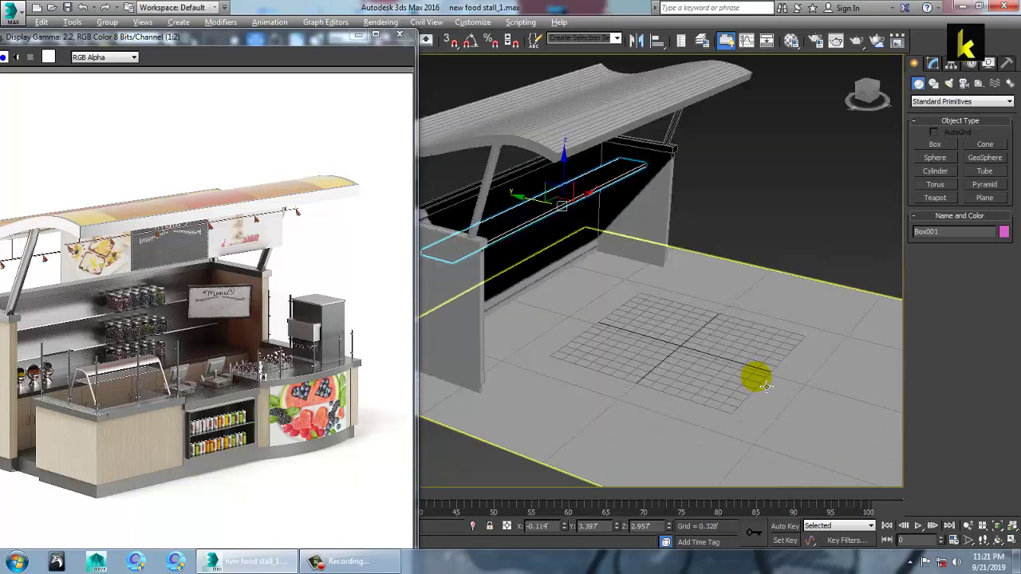
middle_drag(460, 234, 587, 285)
scroll(587, 285, up, 2)
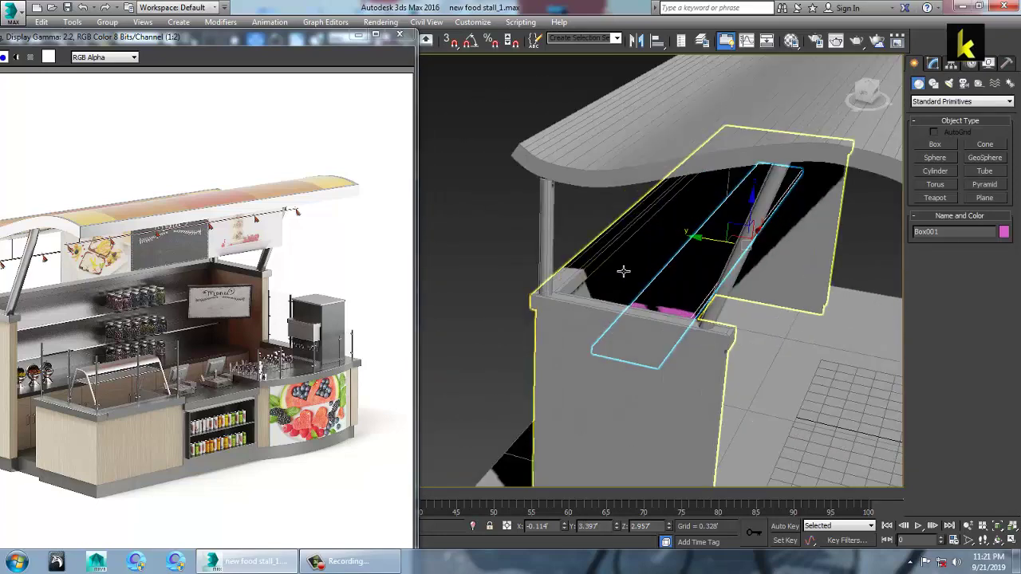
- Show the model in wireframe and shift the shelf farther back along Y toward the rear wall
key(F3)
key(alt+w)
middle_click(461, 224)
key(alt+w)
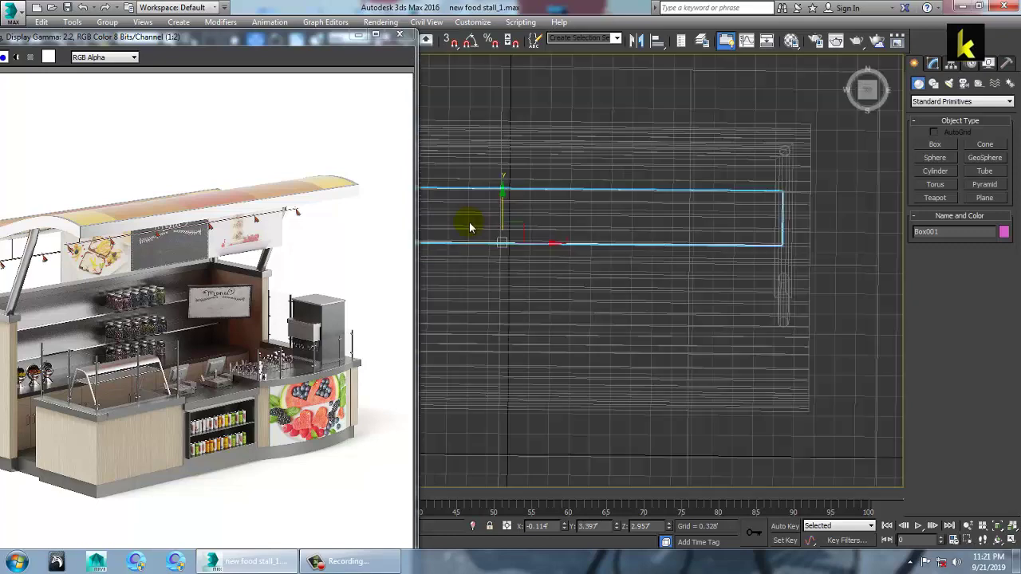
middle_drag(469, 228, 605, 294)
scroll(730, 262, up, 1)
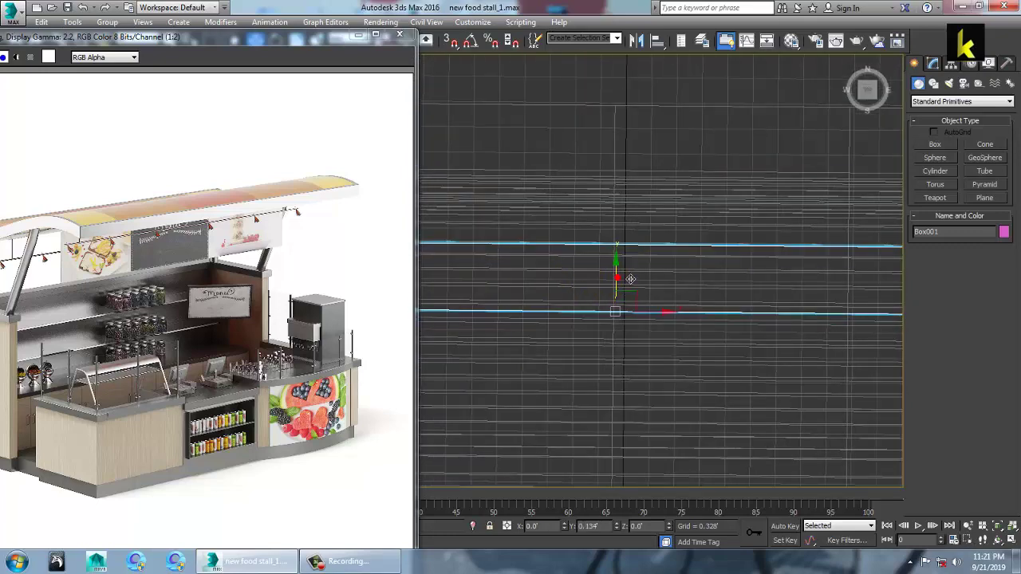
key(alt+w)
alt+middle_drag(756, 388, 771, 358)
drag(774, 371, 759, 368)
- Align the shelf's back edge with the inner face of the rear wall in the left view
middle_drag(443, 415, 434, 417)
key(alt+w)
key(z)
middle_drag(680, 337, 689, 345)
scroll(681, 339, down, 5)
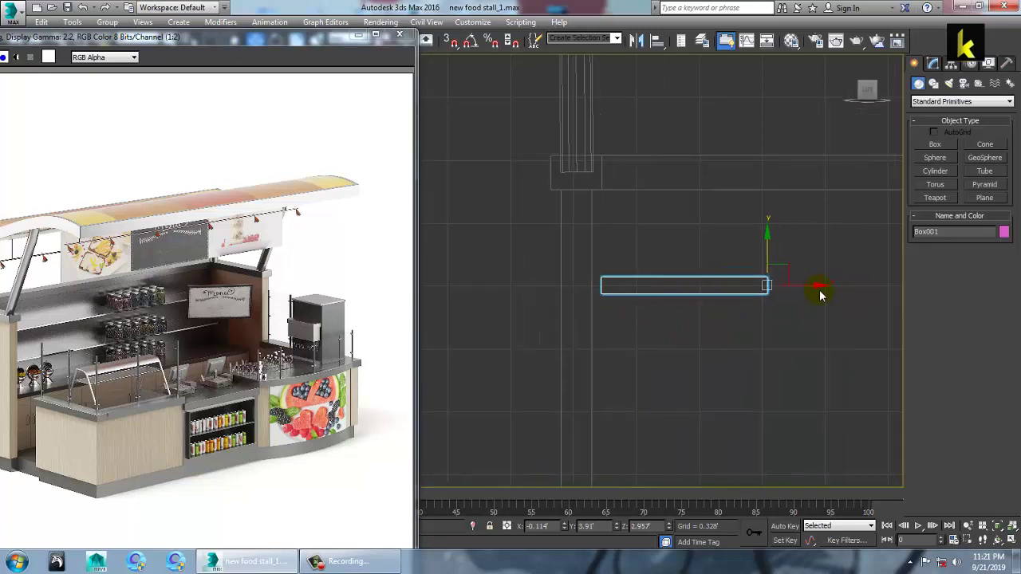
drag(822, 295, 818, 298)
key(alt+w)
middle_click(758, 421)
key(alt+w)
alt+middle_drag(757, 421, 614, 395)
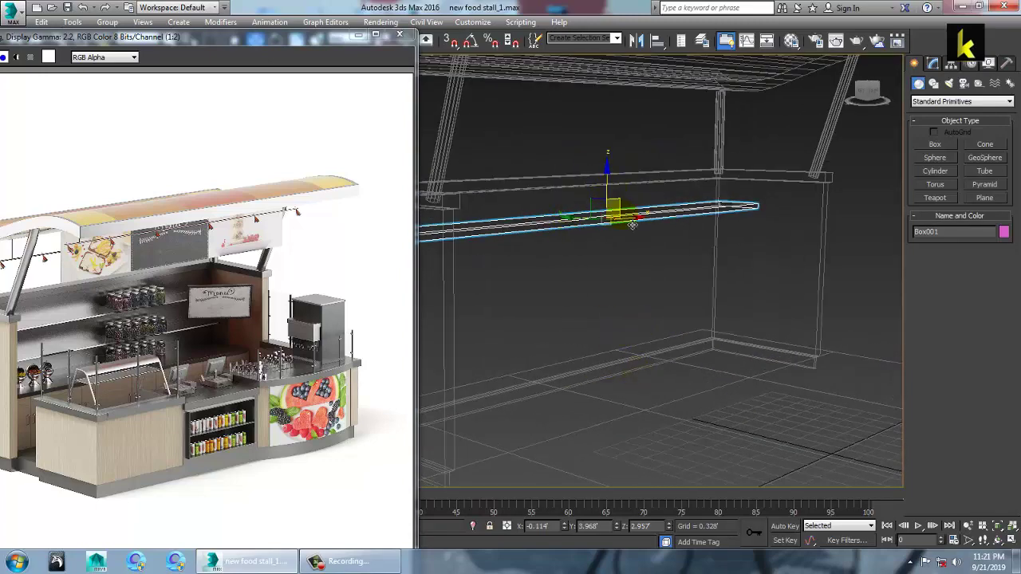
- Convert the shelf box to an Editable Poly
key(alt+w)
middle_click(466, 376)
key(alt+w)
middle_drag(649, 327, 722, 248)
right_click(716, 239)
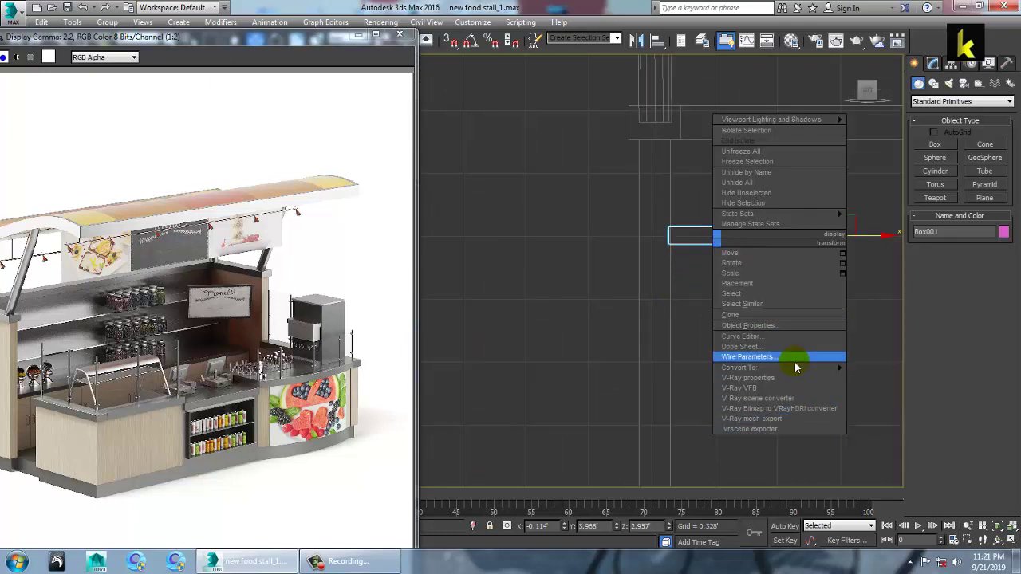
mouse_move(837, 368)
click(915, 382)
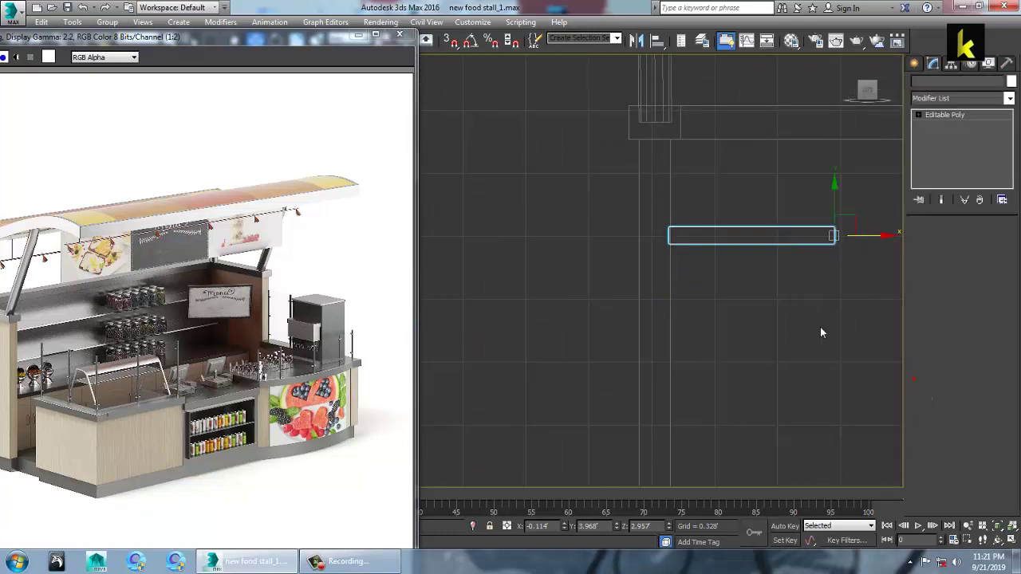
- Move the shelf's front vertices outward to extend it nearly to the side wall's front edge
middle_drag(794, 315, 635, 326)
key(1)
drag(635, 199, 718, 299)
middle_drag(721, 316, 629, 322)
- Raise the shelf's bottom vertices slightly to make the board thinner, and leave vertex editing
scroll(601, 326, down, 3)
drag(648, 288, 760, 307)
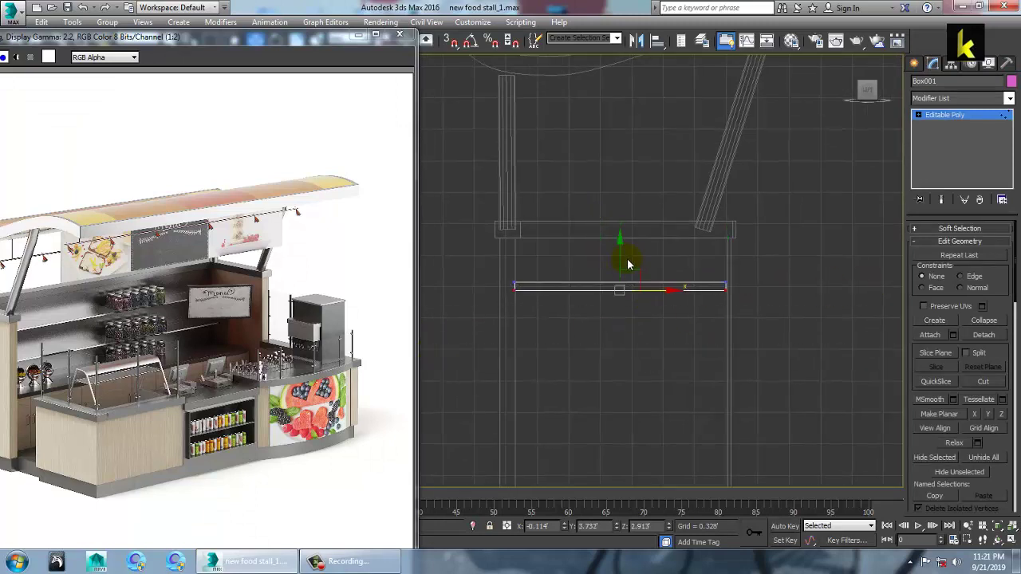
drag(627, 266, 630, 264)
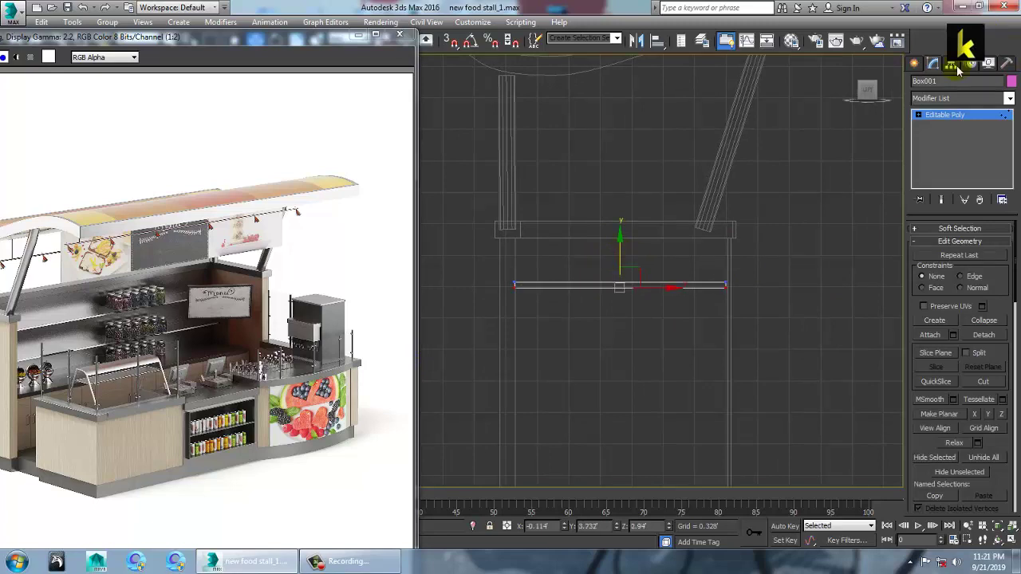
click(941, 116)
- Clone the shelf straight down as two evenly spaced copies
middle_drag(621, 258, 631, 251)
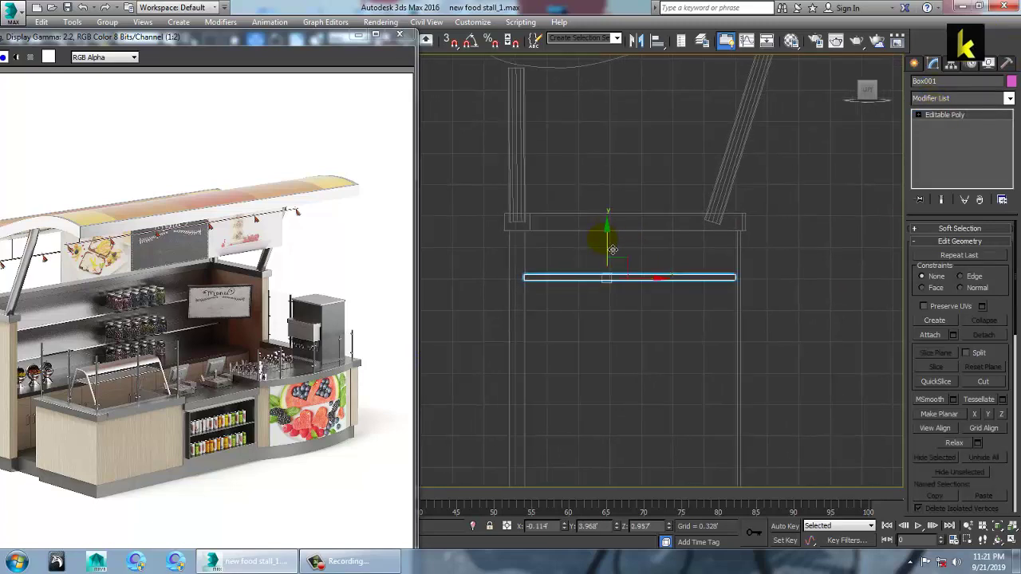
drag(615, 254, 619, 324)
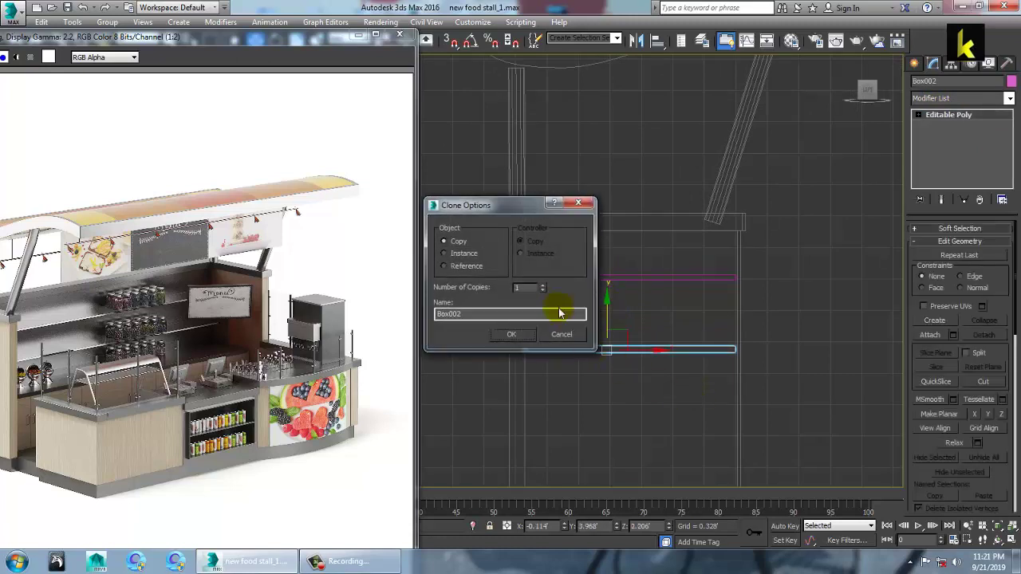
click(523, 337)
middle_drag(710, 401, 705, 344)
- Select all three shelves in the shaded perspective view and lower them slightly together
key(alt+w)
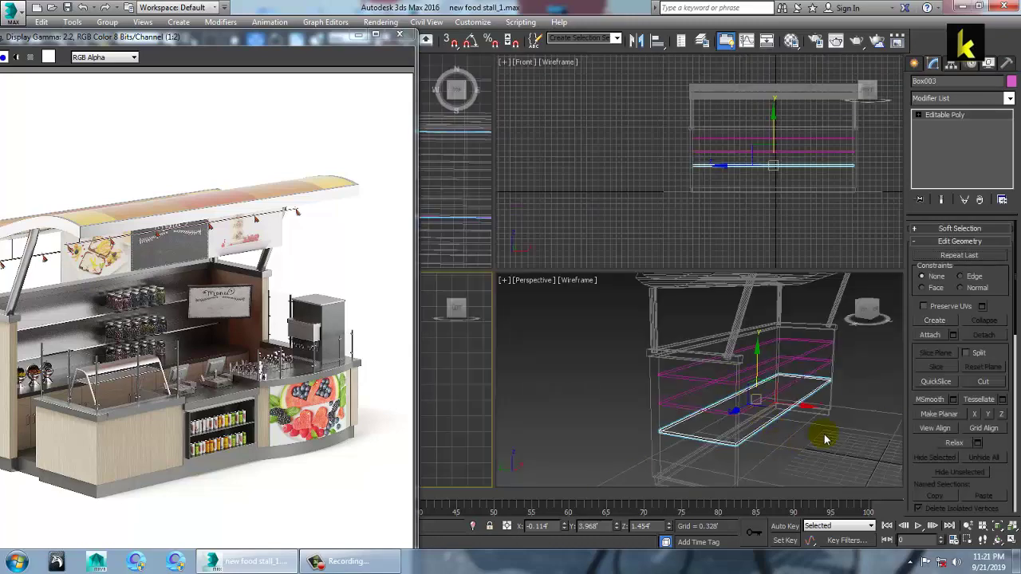
mouse_move(826, 439)
middle_down()
mouse_move(779, 406)
mouse_move(758, 322)
mouse_move(712, 290)
mouse_move(683, 306)
middle_up()
key(alt+w)
key(F3)
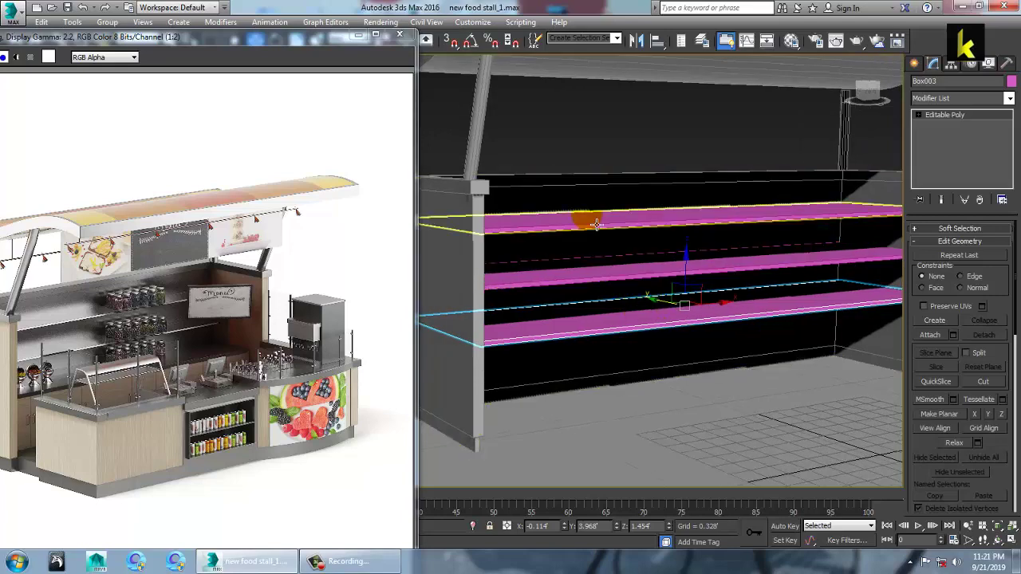
click(593, 224)
ctrl+click(612, 281)
ctrl+click(611, 326)
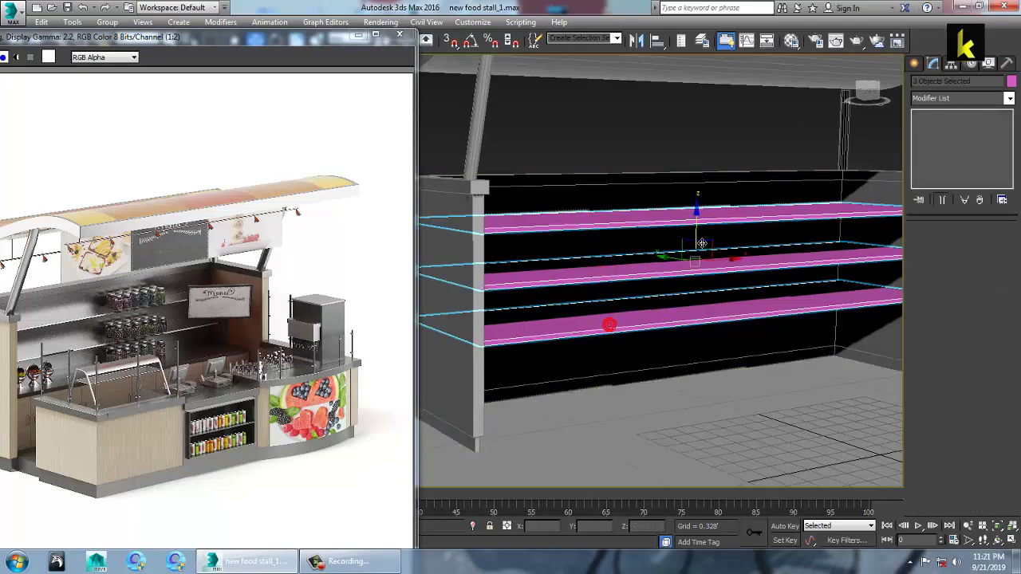
drag(700, 233, 710, 254)
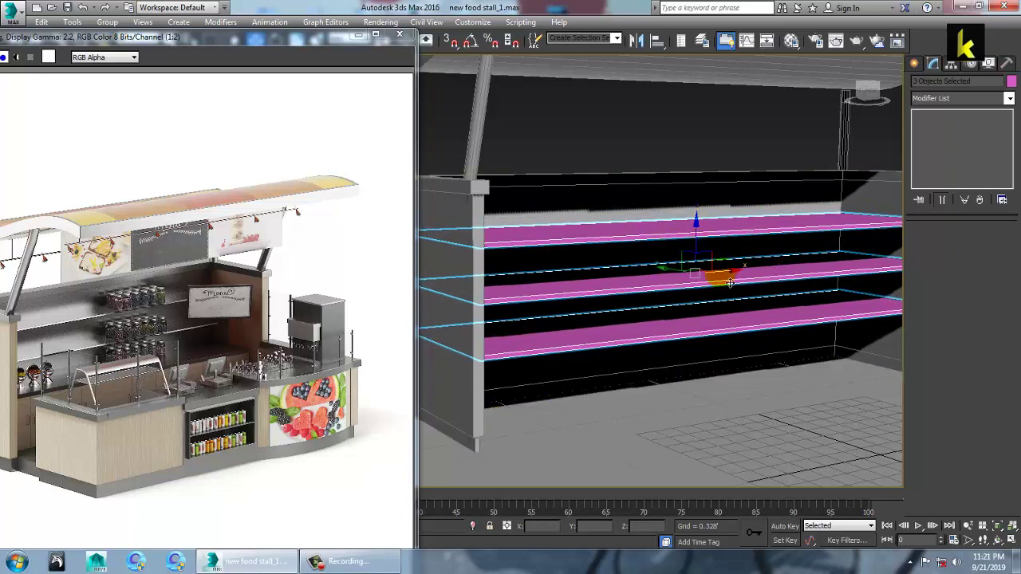
alt+middle_drag(710, 290, 765, 329)
- Bridge the facing base polygons on the inner sides of the wall object's two side walls to form a floor slab
click(83, 438)
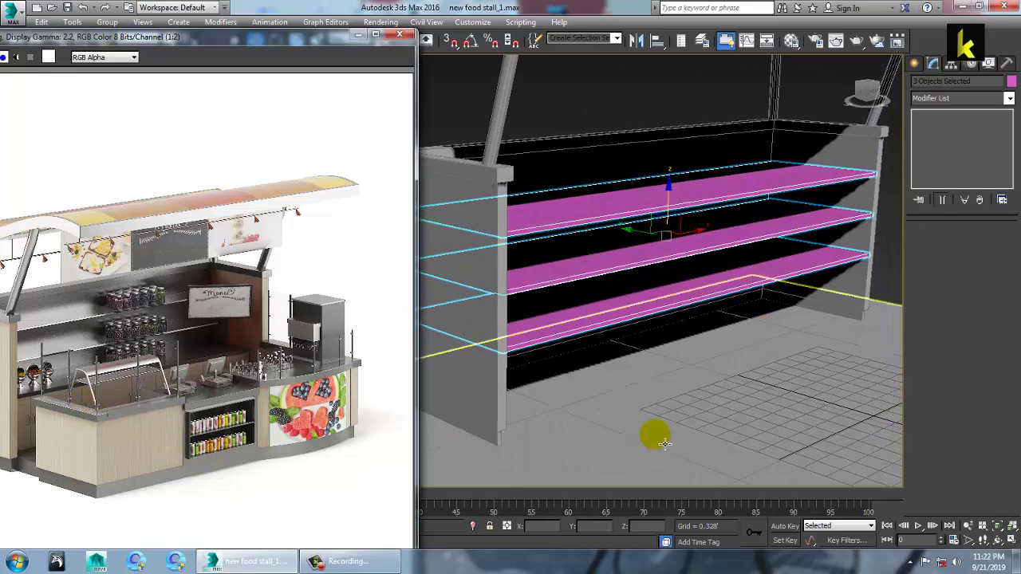
alt+middle_drag(577, 353, 594, 361)
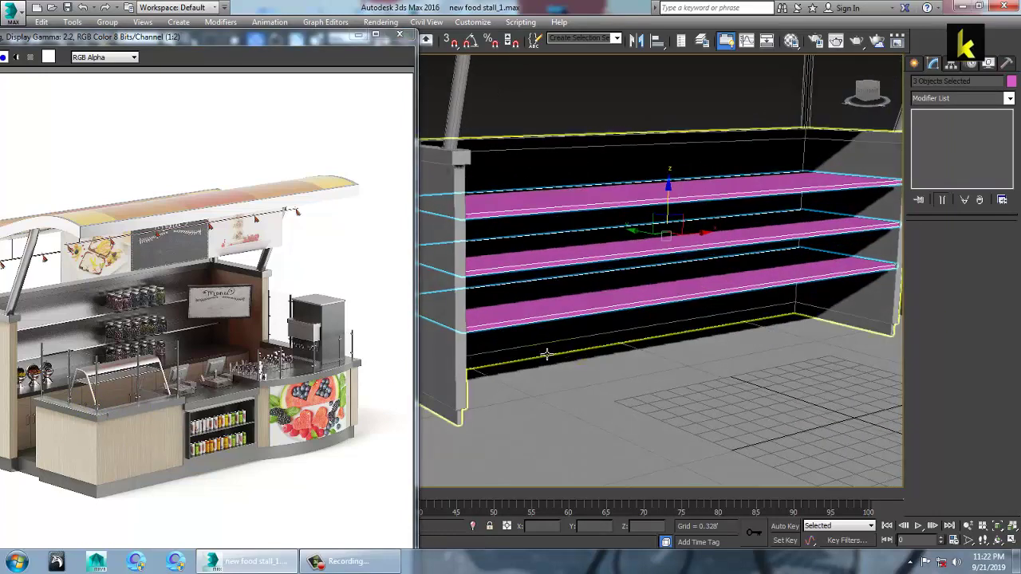
click(914, 63)
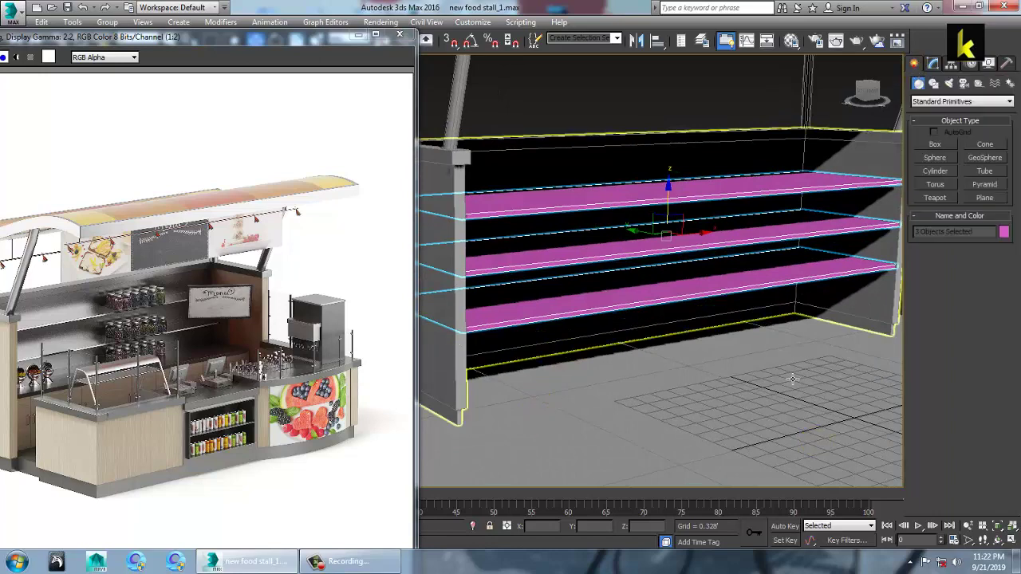
click(850, 321)
alt+middle_drag(851, 322, 638, 354)
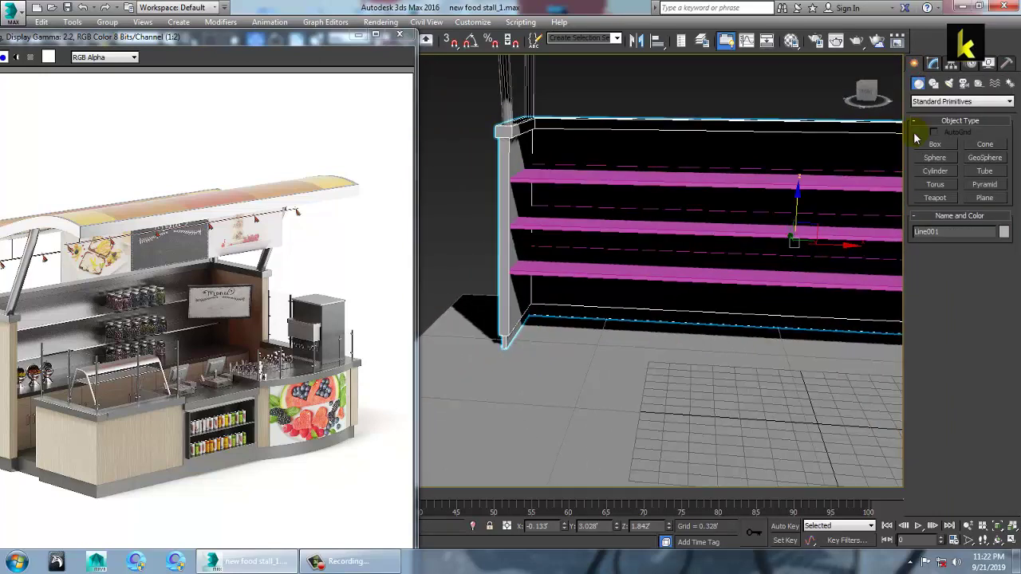
click(933, 63)
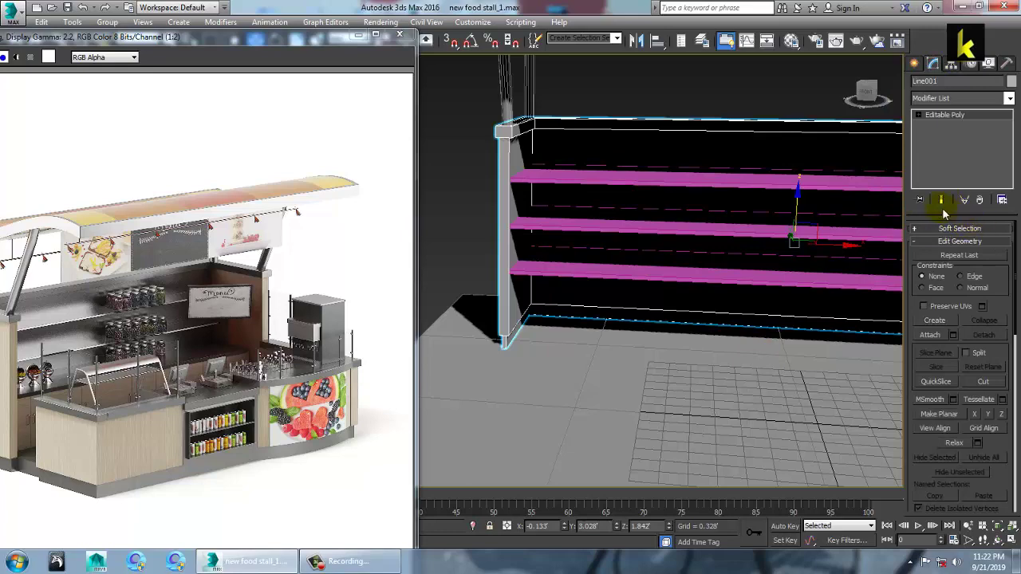
click(918, 115)
click(943, 156)
alt+middle_drag(433, 424, 522, 353)
alt+middle_drag(591, 344, 805, 292)
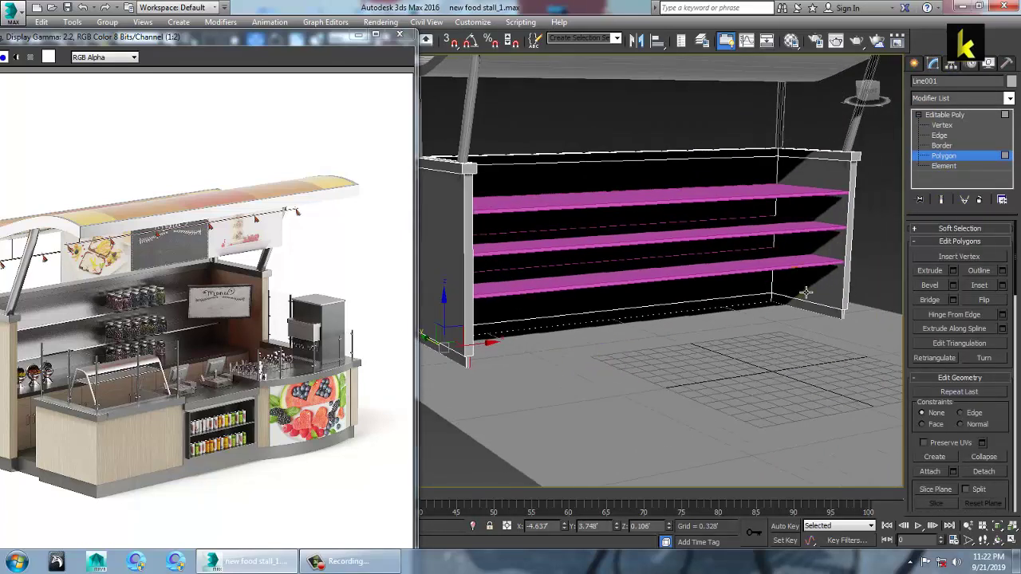
click(811, 316)
click(932, 301)
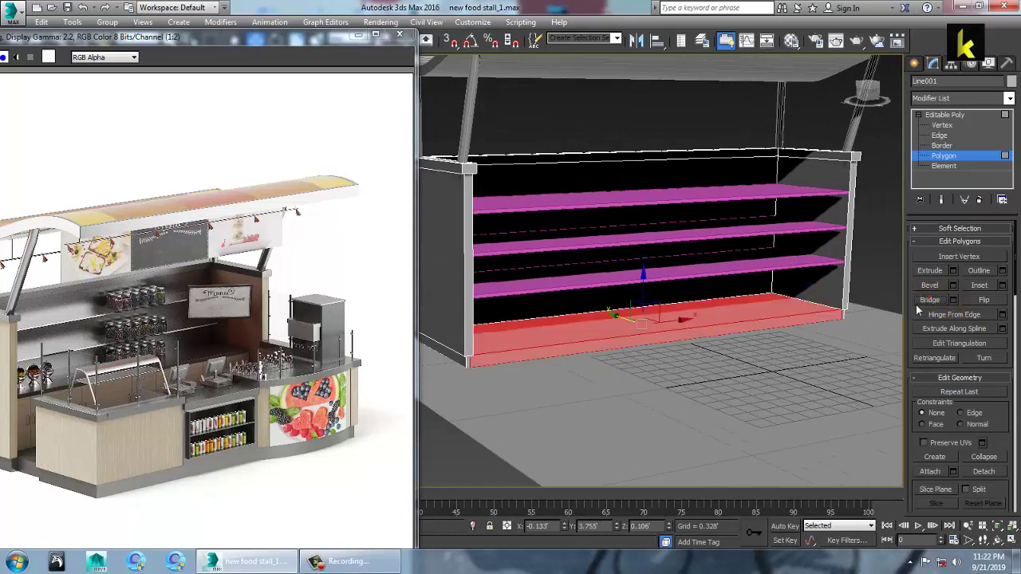
- Extrude the floor slab's front edge polygon outward 4.26' to extend the stall's base forward
alt+middle_drag(677, 334, 695, 343)
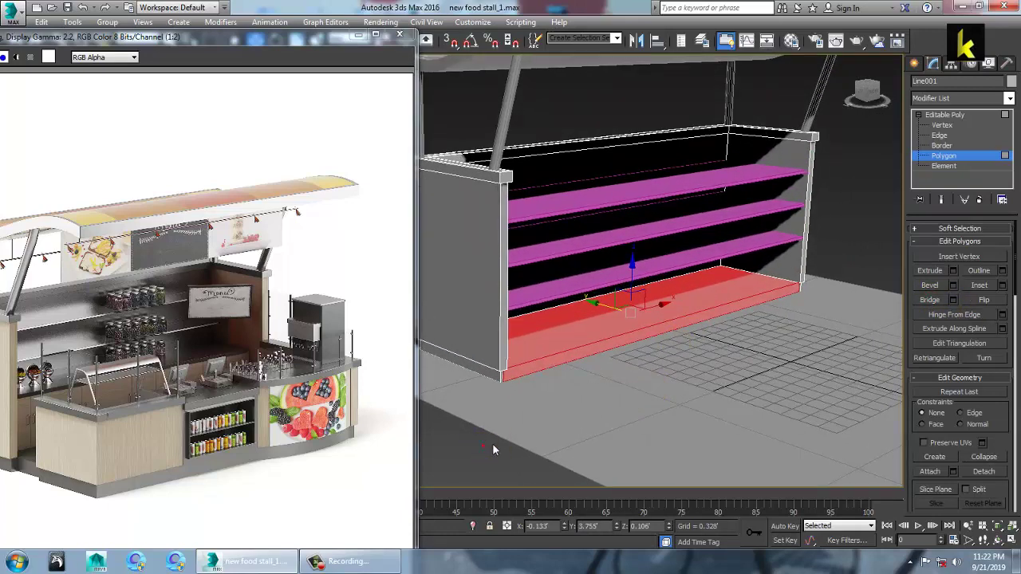
click(540, 471)
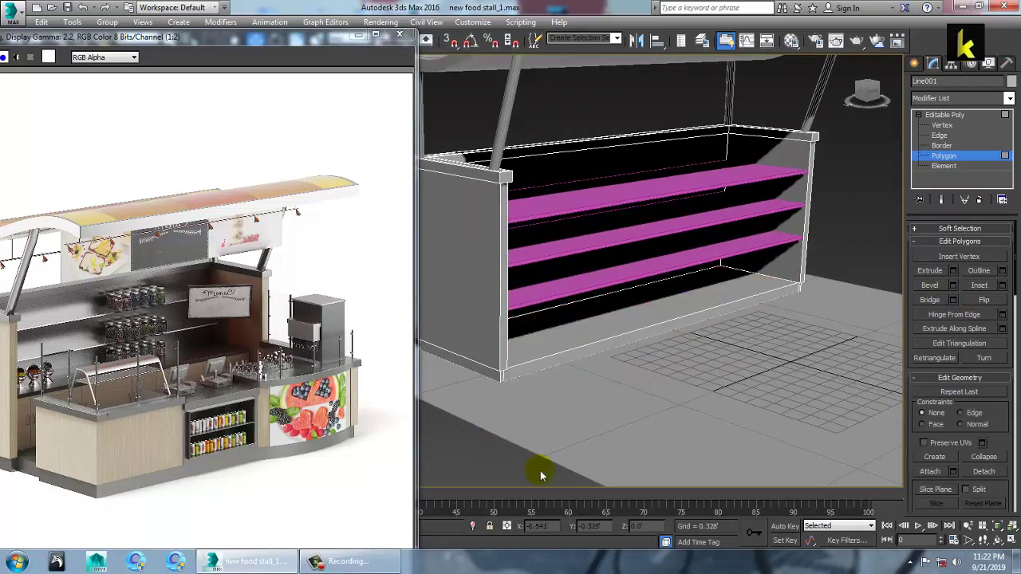
click(624, 352)
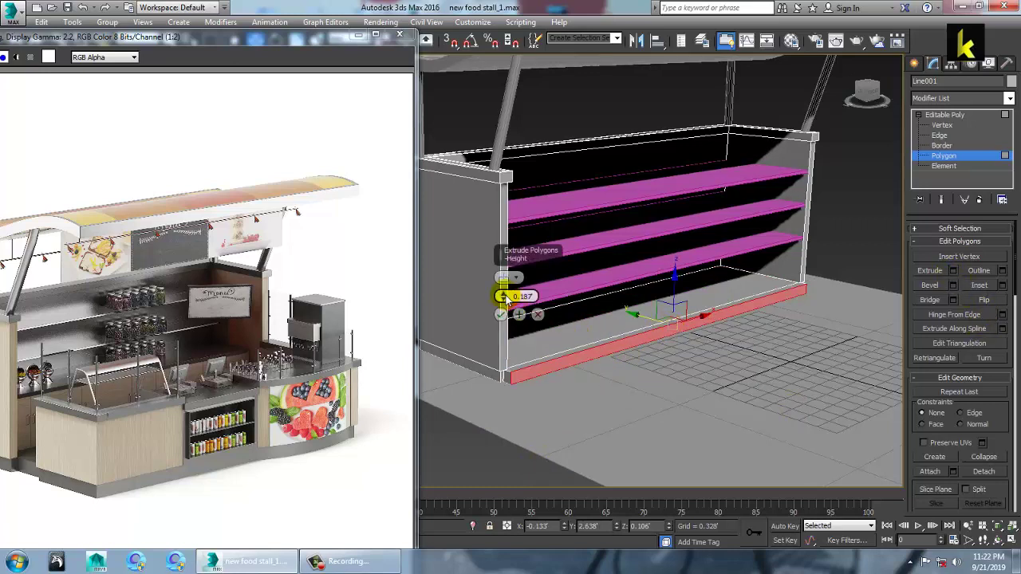
drag(504, 296, 410, 261)
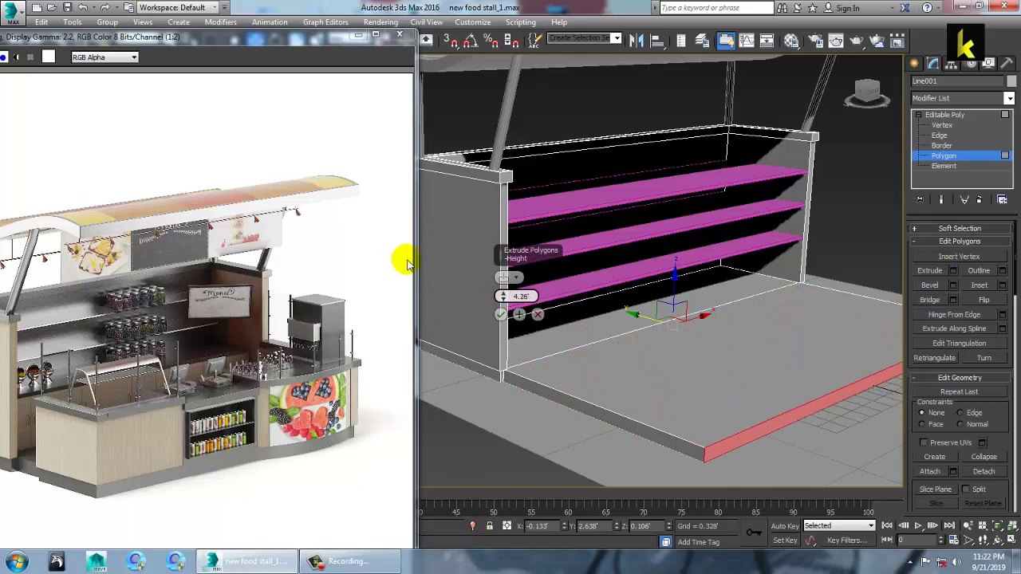
click(500, 316)
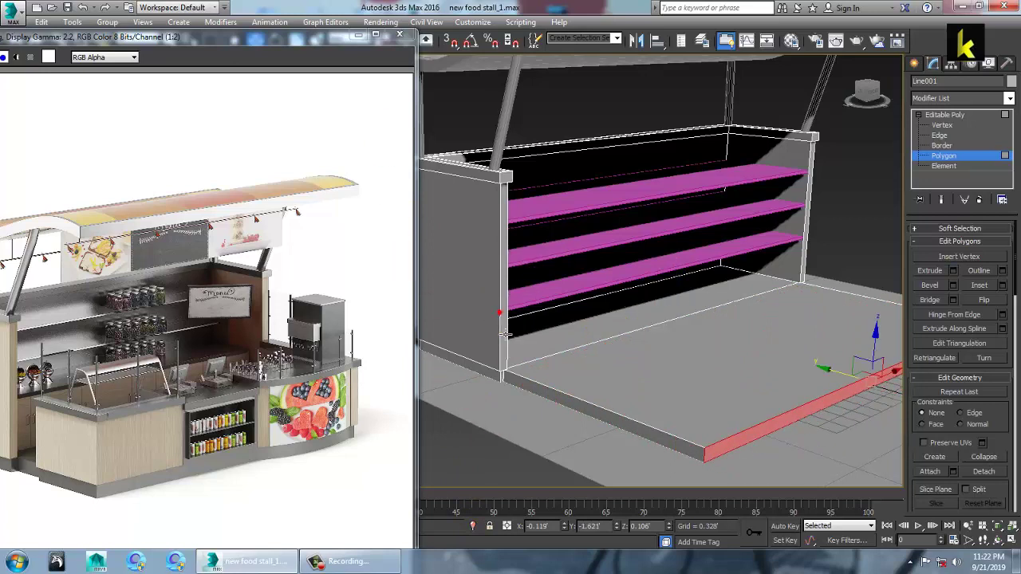
- Draw an open L-shaped line in the top view, following the extended base's left edge and part of its front edge
click(74, 415)
scroll(120, 428, up, 1)
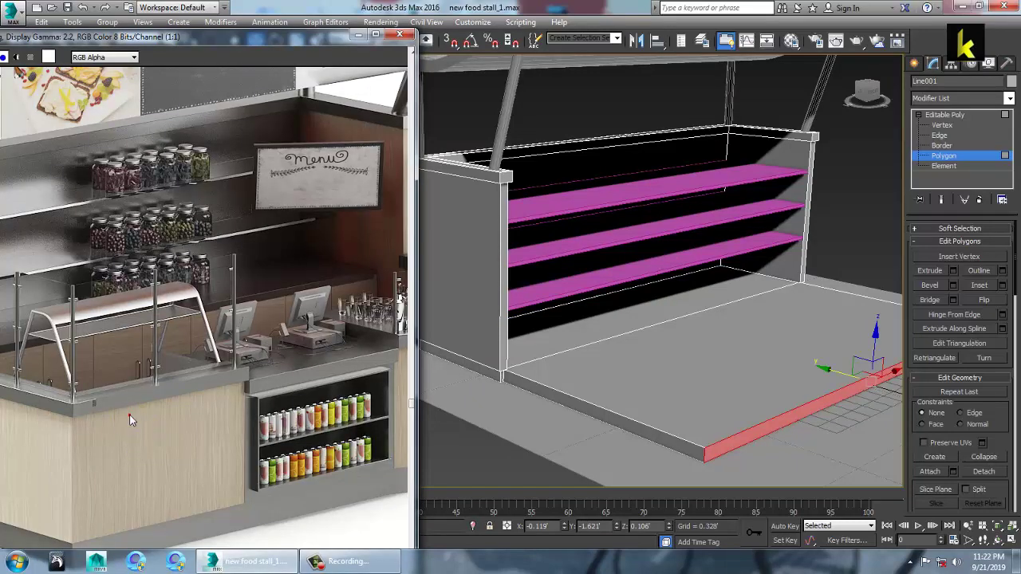
scroll(131, 418, down, 1)
middle_drag(612, 409, 433, 330)
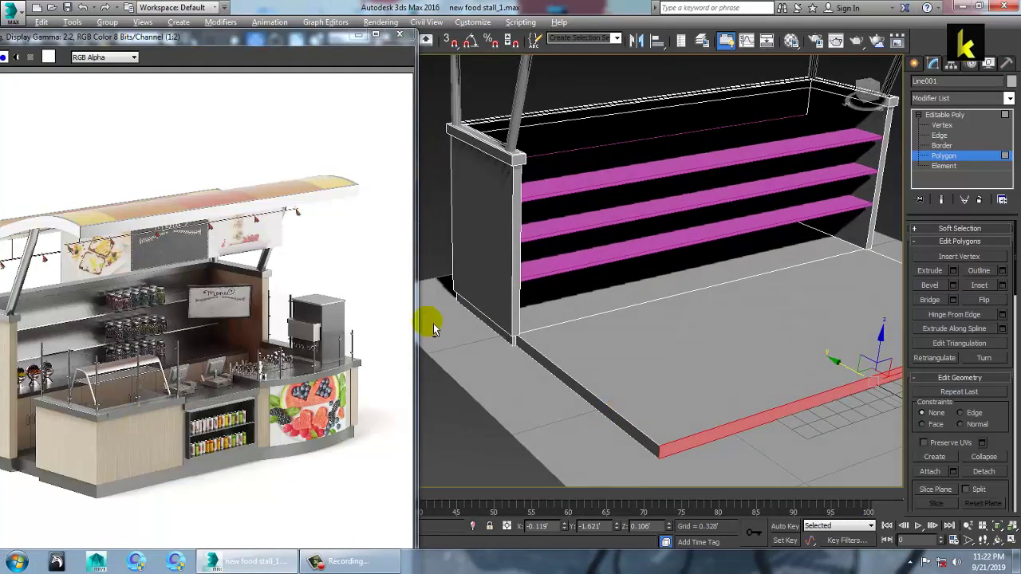
key(alt+w)
middle_click(481, 234)
key(alt+w)
middle_drag(572, 252, 672, 244)
scroll(638, 292, down, 5)
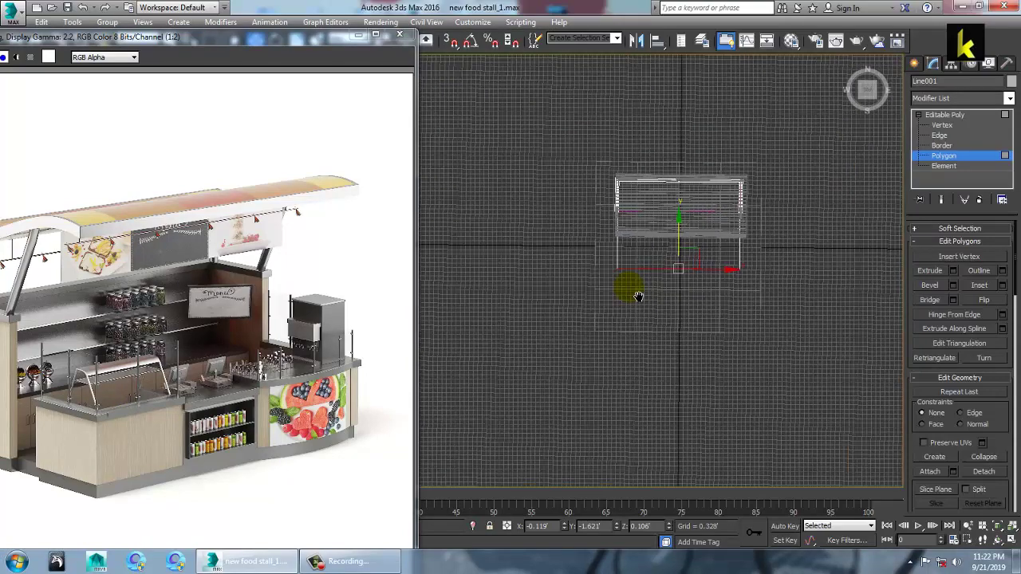
scroll(634, 299, up, 3)
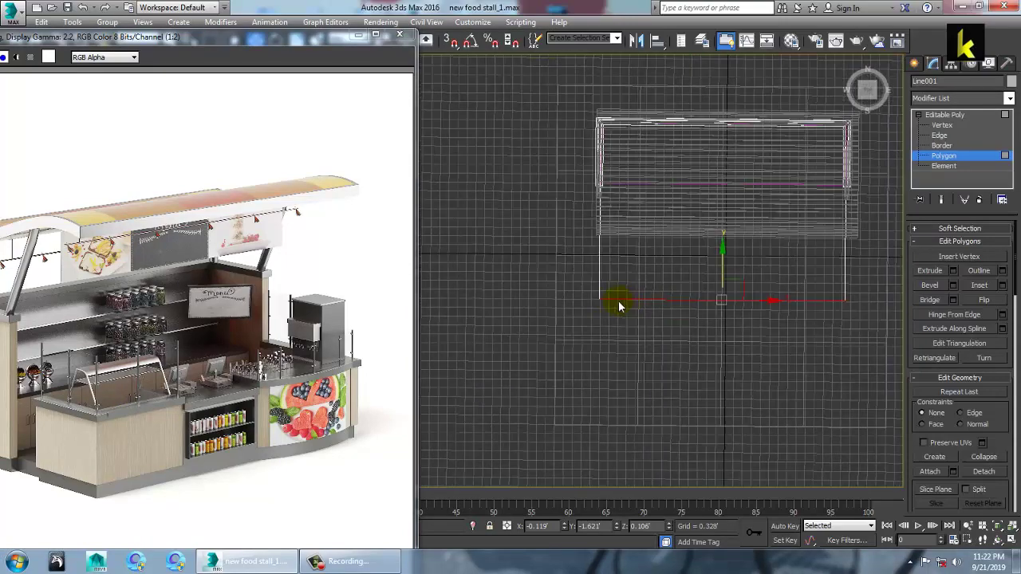
click(915, 63)
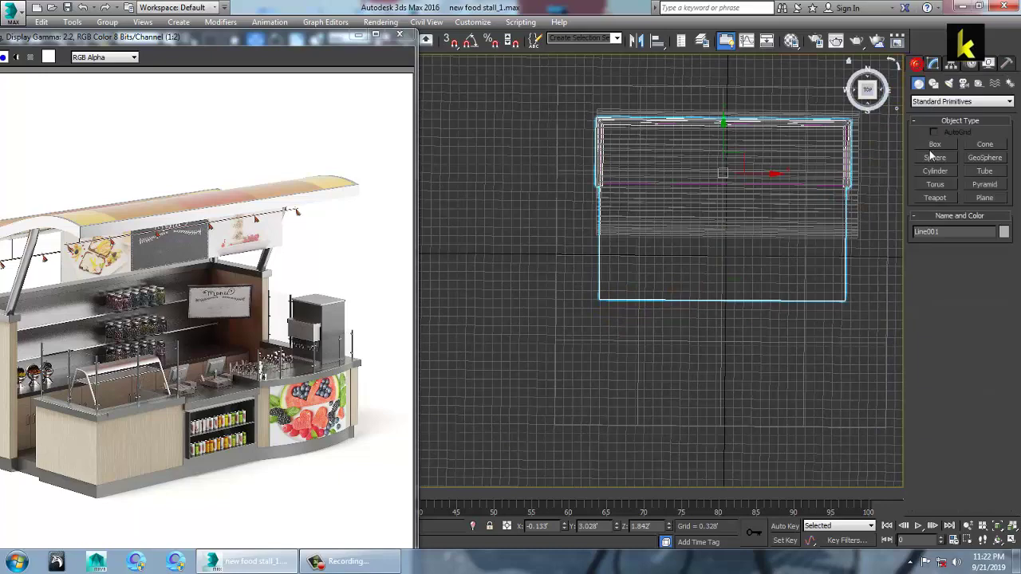
click(934, 86)
click(935, 154)
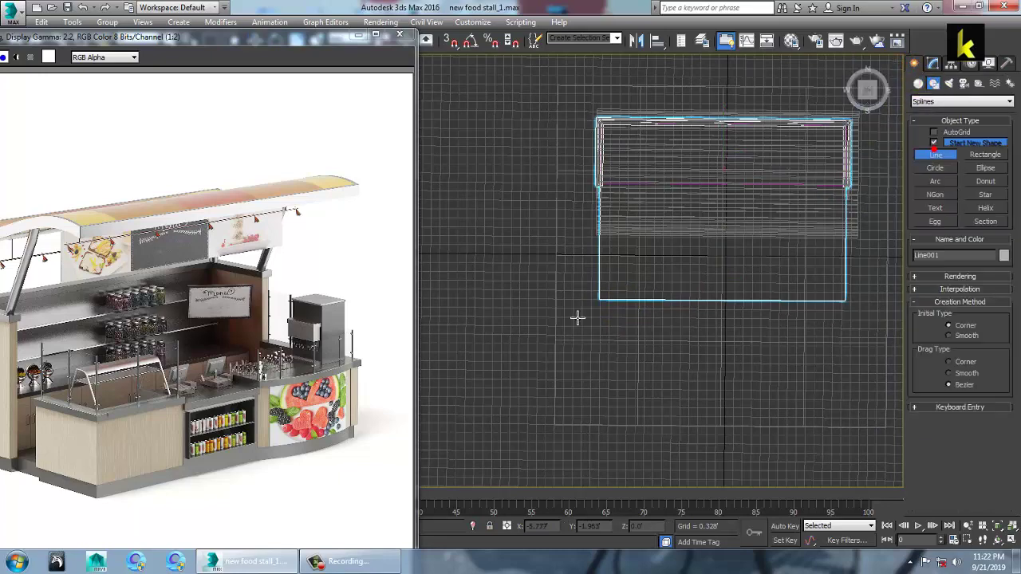
middle_drag(577, 317, 606, 315)
scroll(607, 315, up, 2)
middle_drag(648, 284, 619, 300)
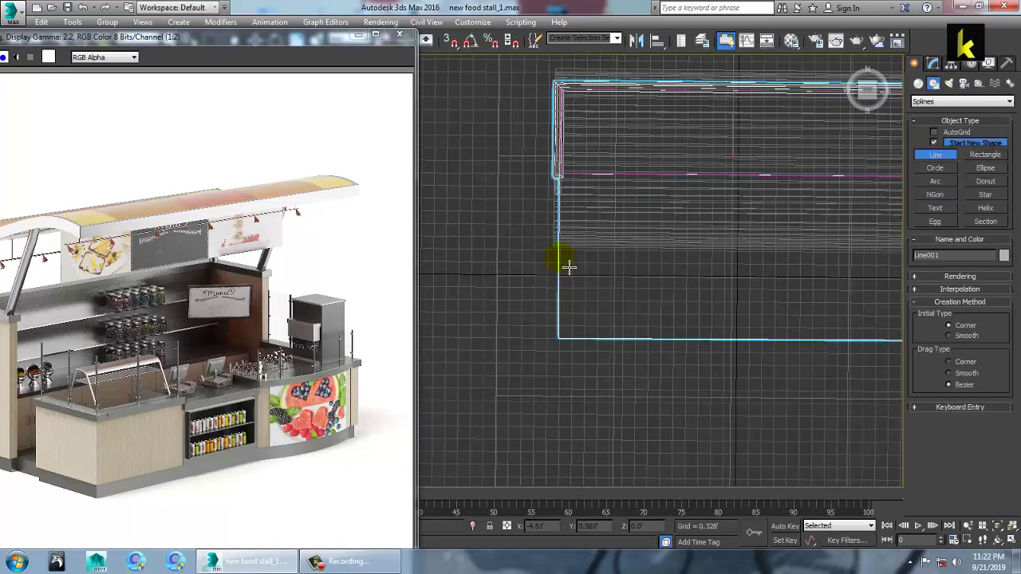
key(alt+w)
middle_drag(483, 240, 465, 235)
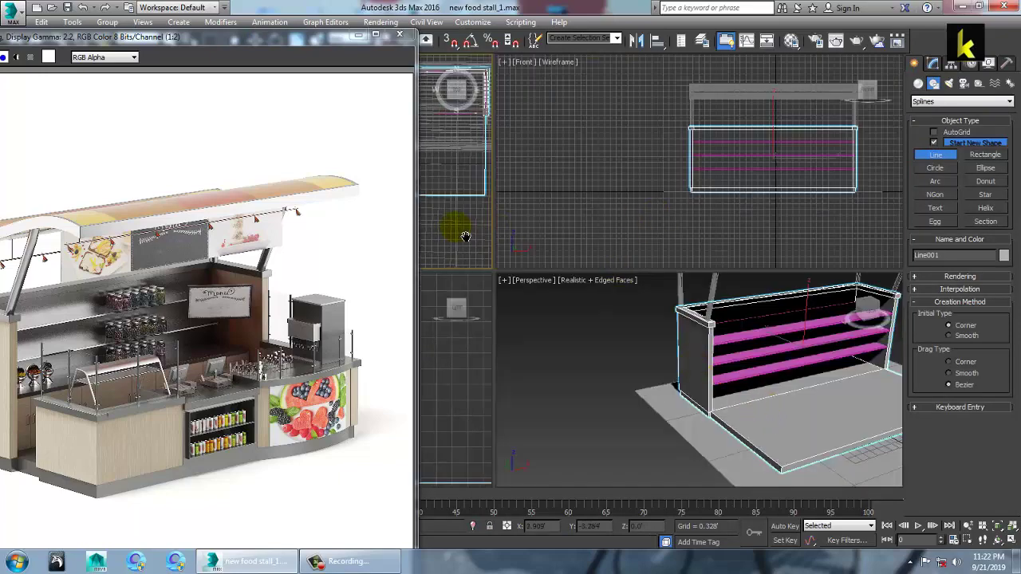
key(alt+w)
middle_drag(542, 239, 564, 248)
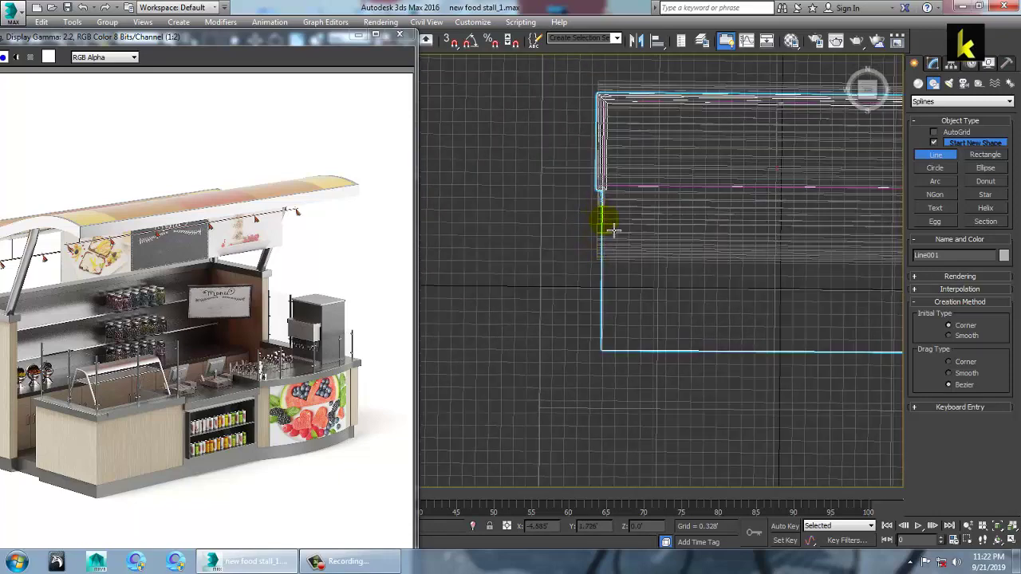
click(610, 231)
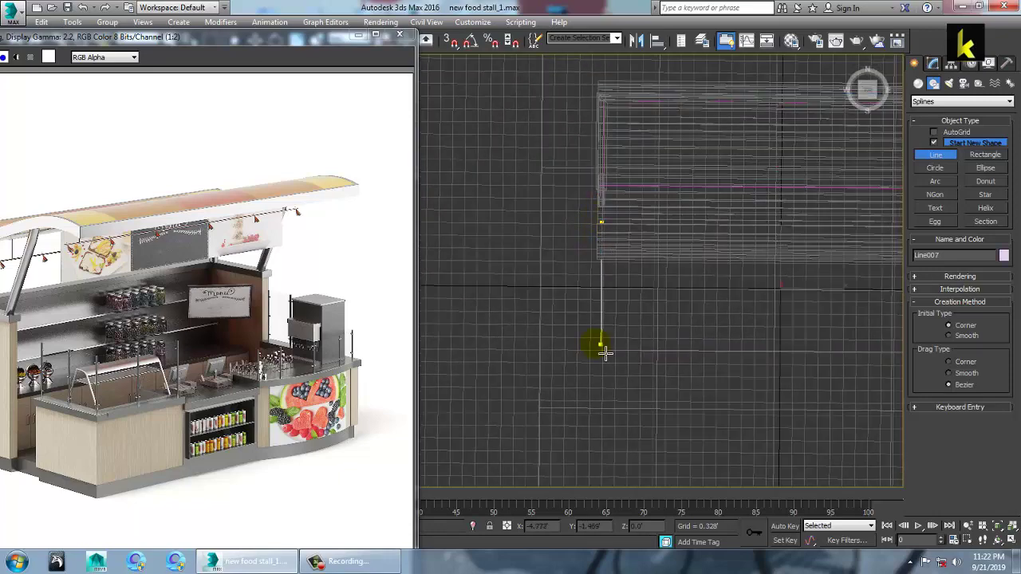
shift+click(728, 350)
shift+right_click(729, 351)
right_click(784, 461)
right_click(784, 460)
right_click(784, 460)
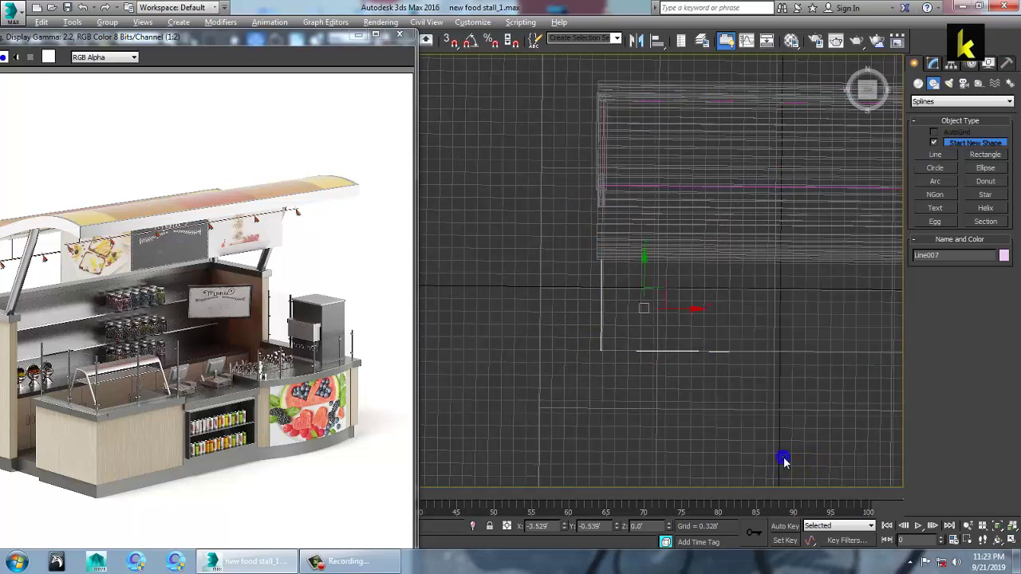
- Raise the L-shaped line above the base slab to a height of about 0.64'
key(alt+w)
click(785, 445)
alt+middle_drag(785, 445, 791, 444)
drag(769, 414, 770, 397)
alt+middle_drag(791, 413, 817, 408)
middle_drag(816, 408, 745, 405)
- Move the line's front end vertex slightly back along X to shorten the front segment
key(1)
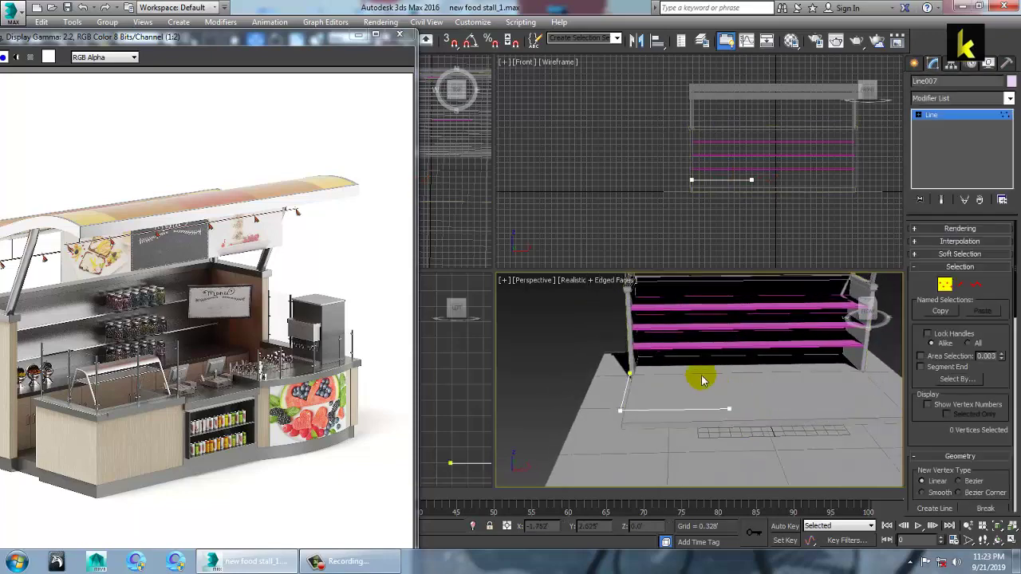
click(728, 410)
drag(781, 412, 767, 411)
alt+middle_drag(684, 408, 747, 410)
middle_drag(746, 410, 788, 338)
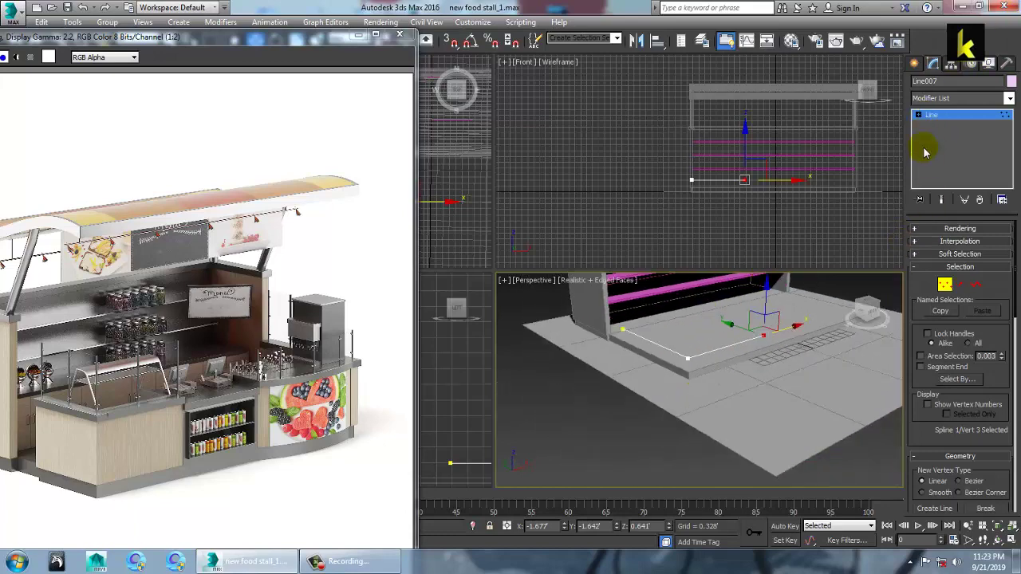
- Outline the L-shaped spline outward into a thin closed wall profile, undoing an inward outline first, and leave spline editing
click(917, 116)
click(941, 145)
click(729, 354)
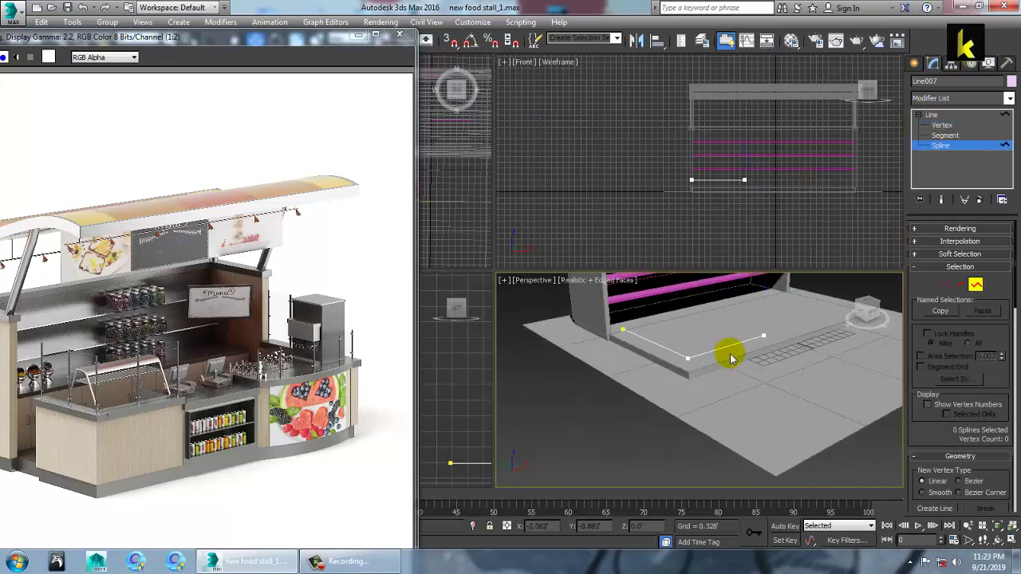
alt+middle_drag(734, 357, 890, 404)
drag(935, 398, 958, 206)
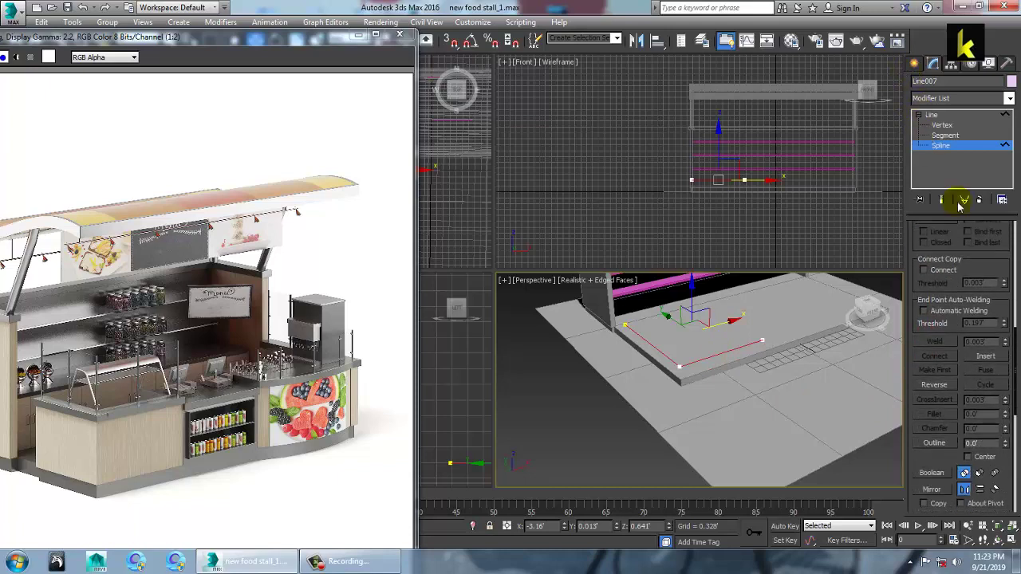
click(935, 443)
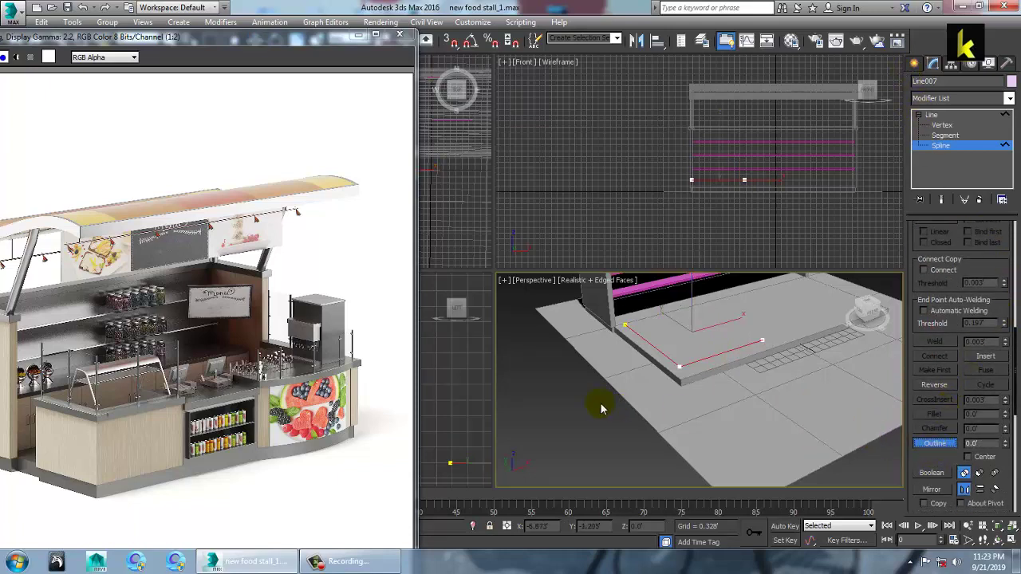
middle_drag(754, 370, 742, 389)
scroll(740, 397, up, 3)
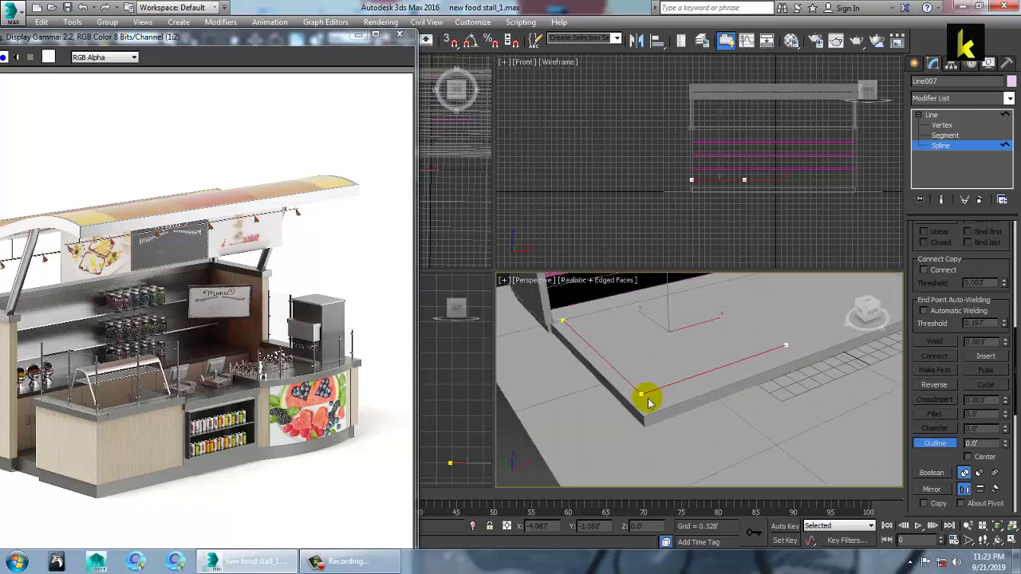
drag(645, 406, 643, 398)
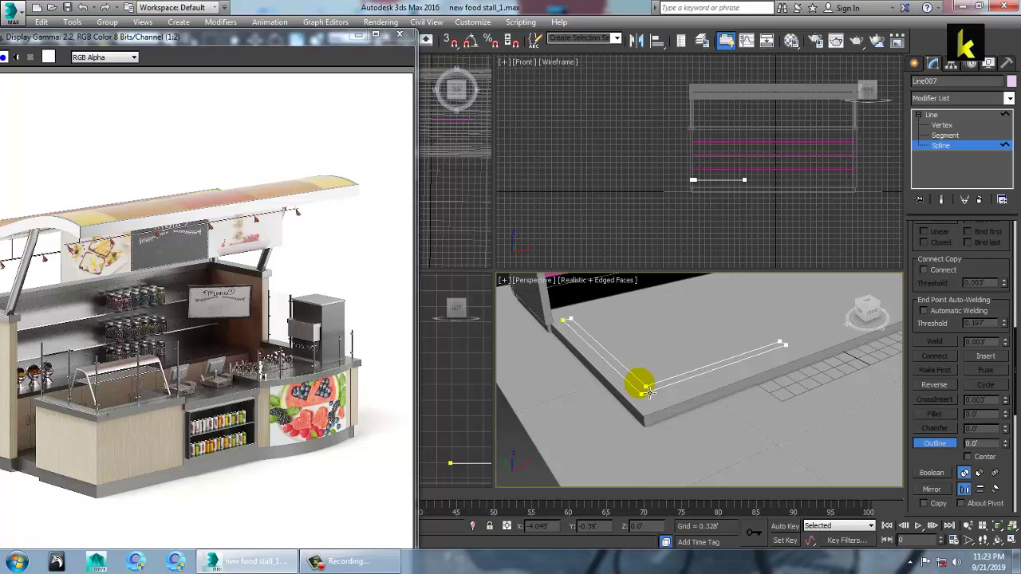
key(ctrl+z)
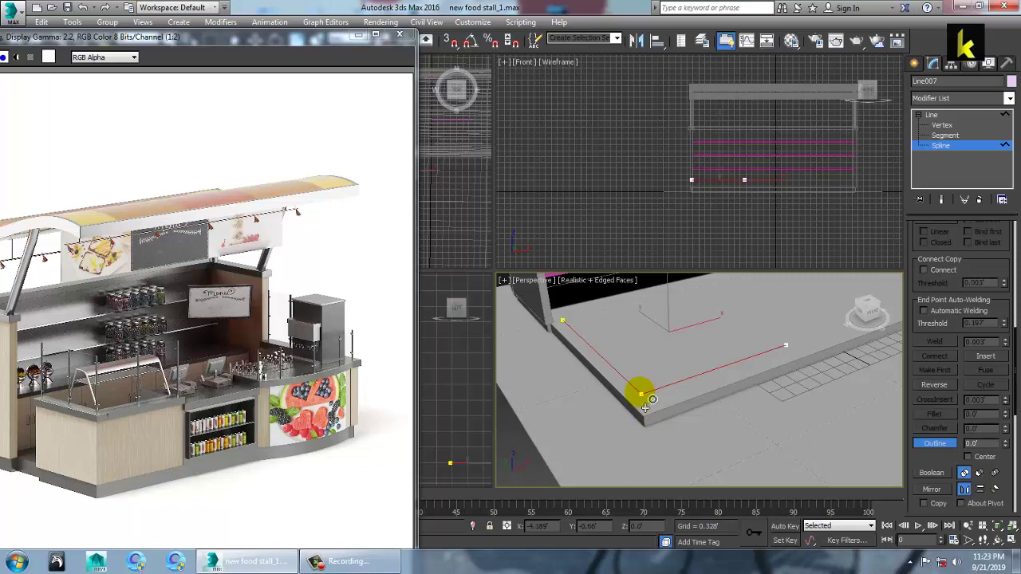
drag(646, 408, 647, 418)
click(933, 116)
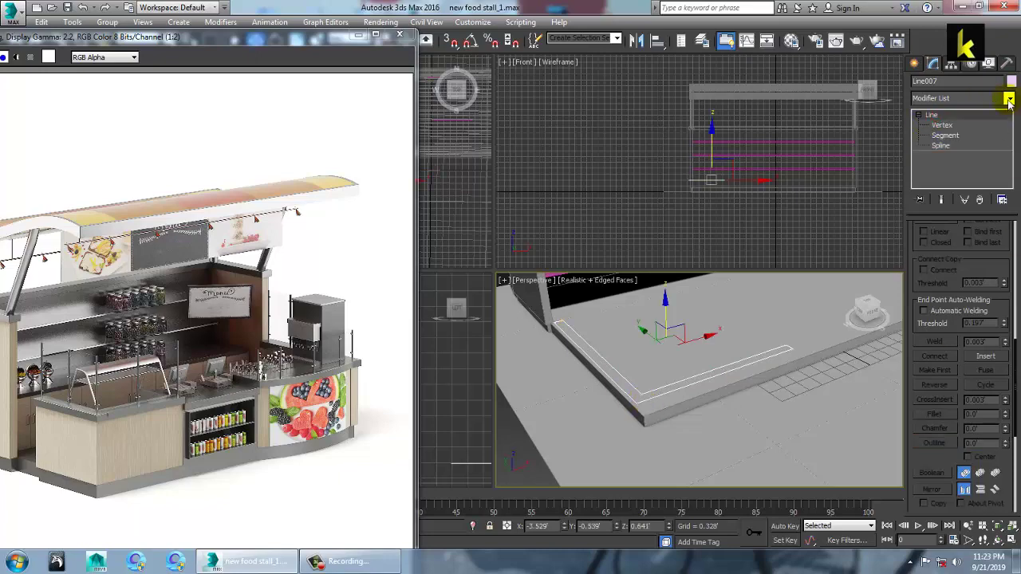
- Extrude the L-shaped profile by 1.312' and lower the resulting counter wall to a Z height of about 0.293'
click(1009, 102)
text(ex)
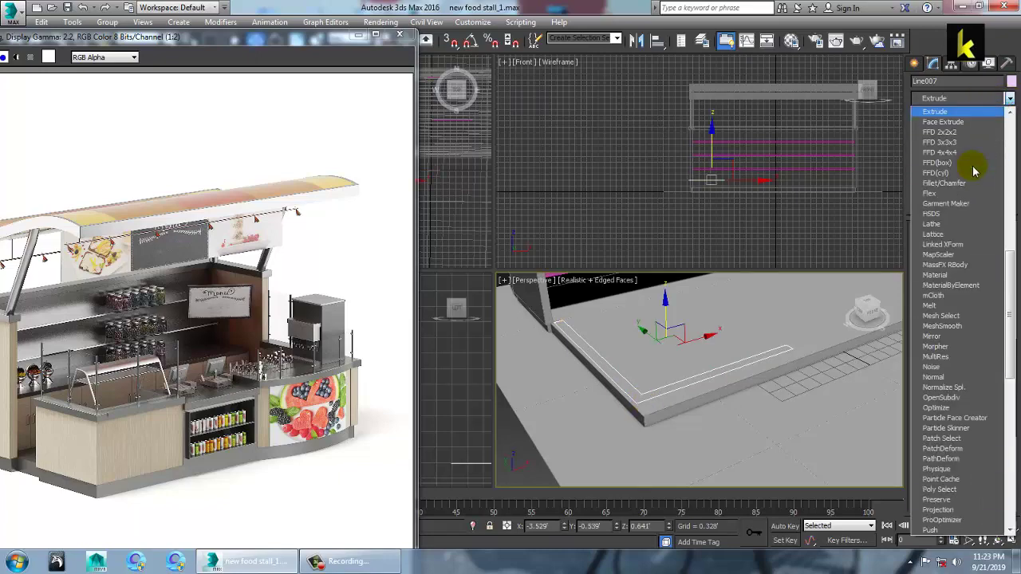
click(959, 113)
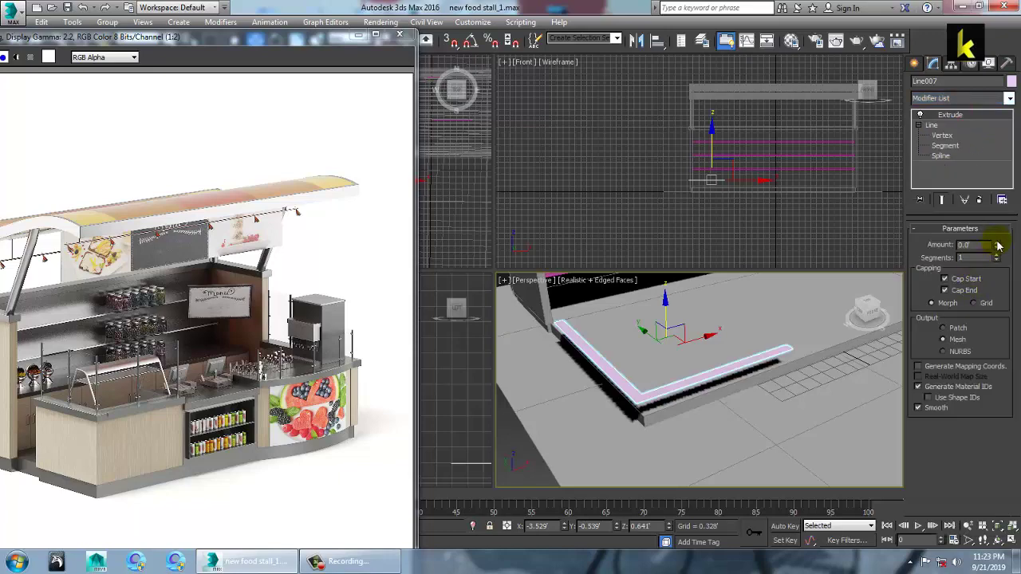
drag(996, 246, 1000, 202)
middle_drag(687, 328, 654, 386)
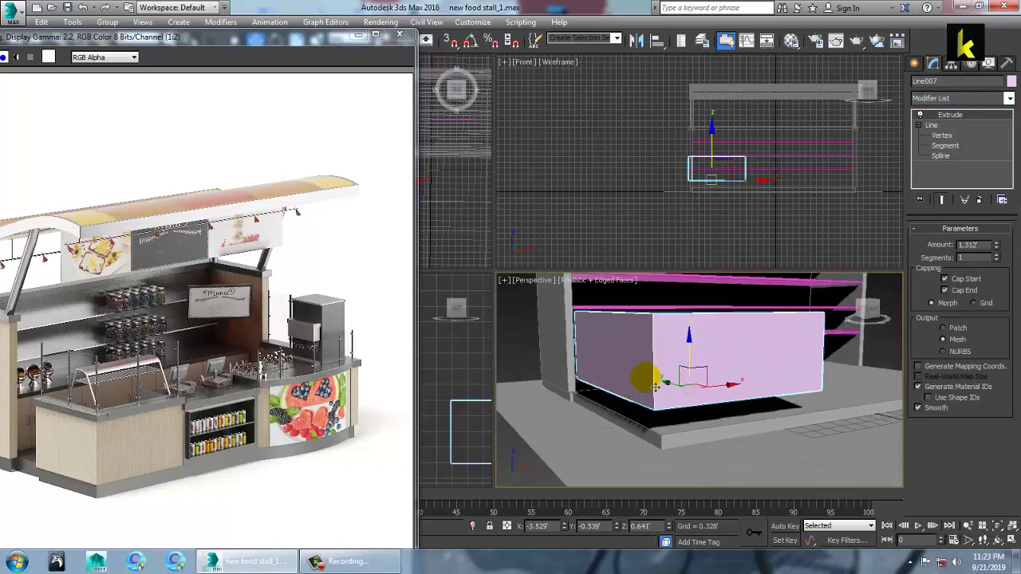
drag(693, 359, 711, 378)
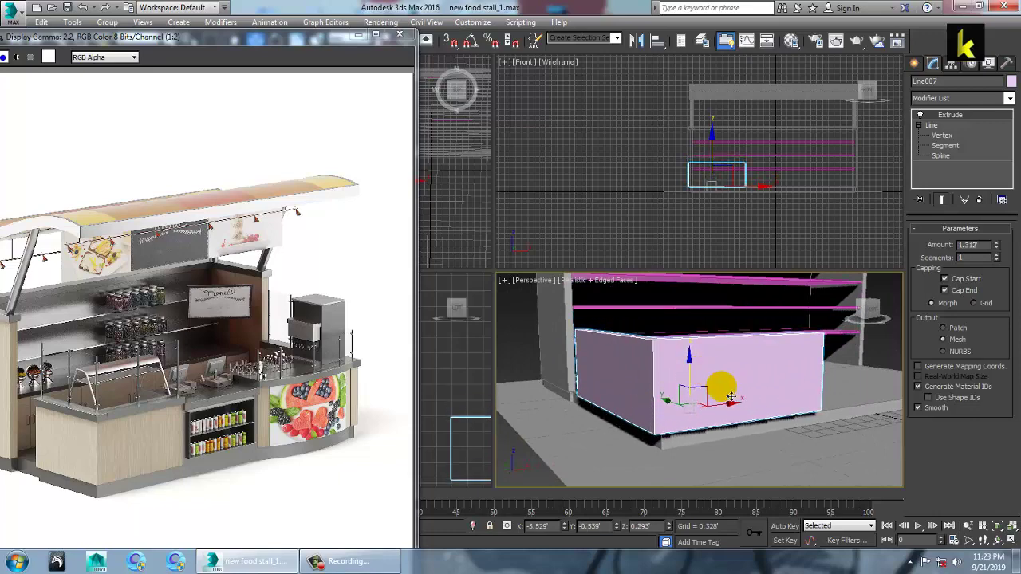
- Shift the profile's side-leg vertices inward and its front-leg vertices back slightly in the top view to fit the base, and leave vertex editing
right_click(452, 303)
key(alt+w)
key(alt+w)
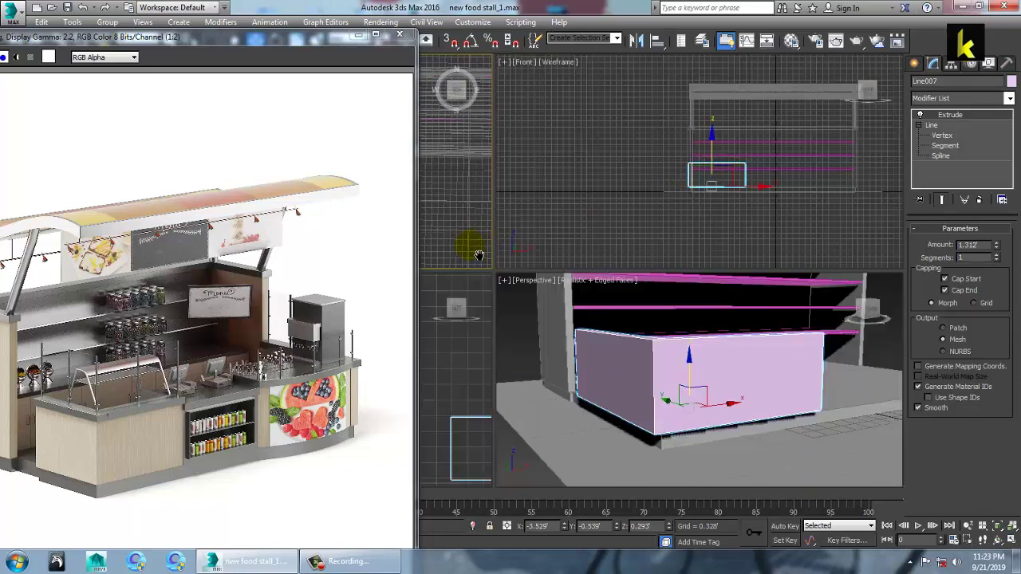
key(alt+w)
scroll(571, 281, up, 2)
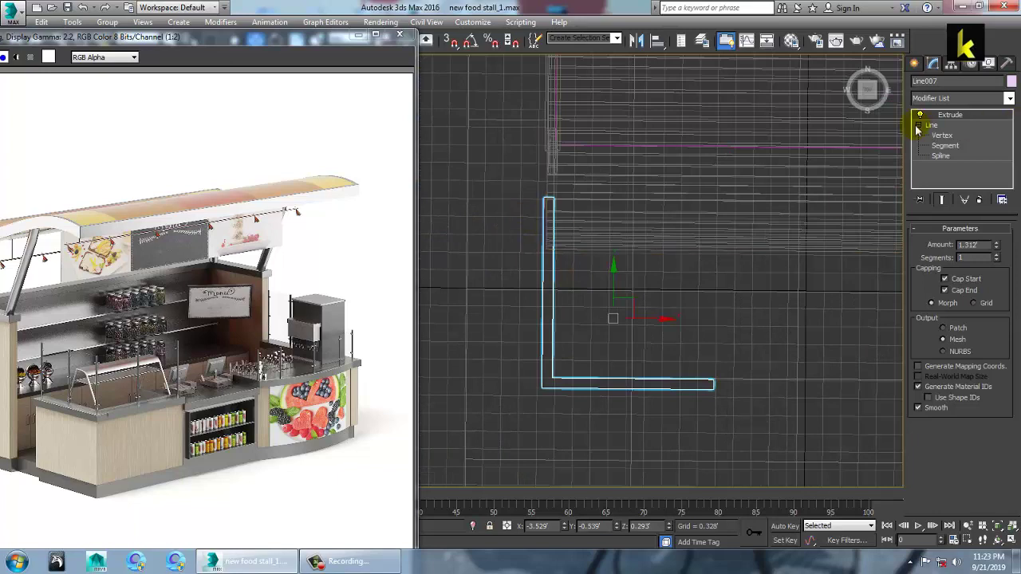
click(941, 136)
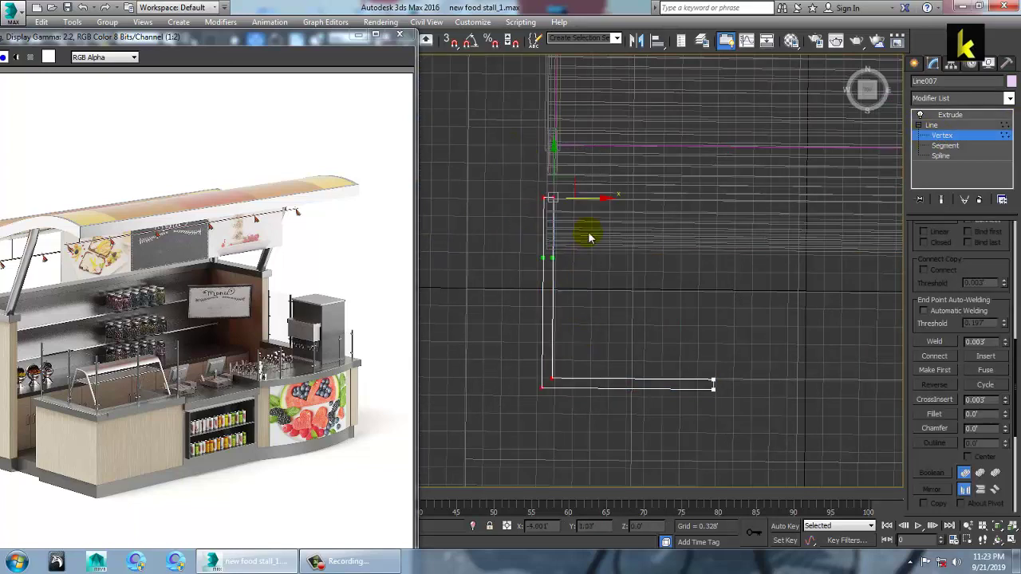
drag(598, 205, 605, 206)
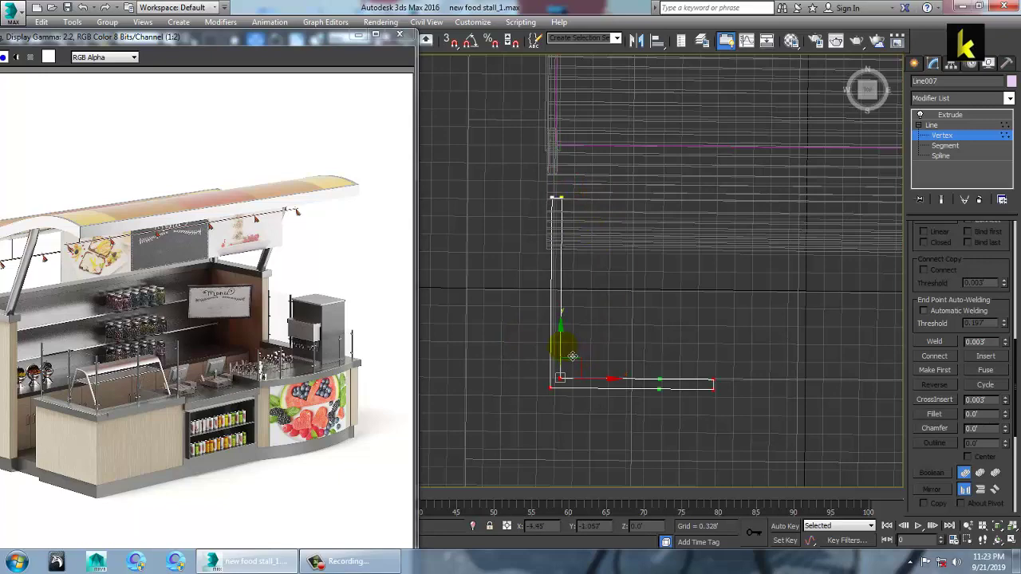
drag(572, 355, 578, 345)
key(alt+w)
alt+middle_drag(742, 415, 686, 403)
click(967, 120)
- Lower the counter wall by about 0.12' in the perspective view so it sits on the base slab
scroll(630, 326, down, 8)
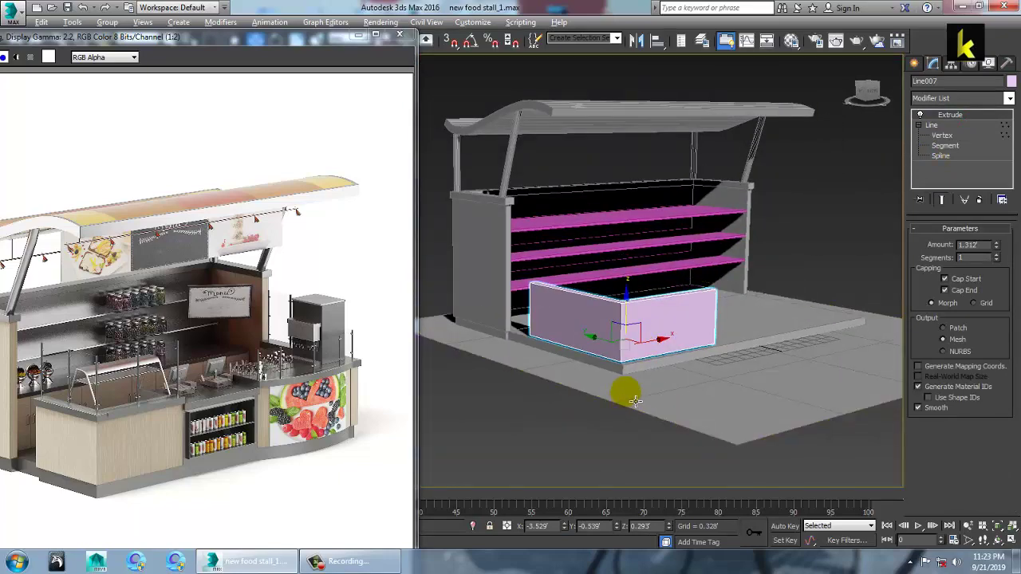
alt+middle_drag(634, 399, 616, 366)
drag(627, 306, 628, 311)
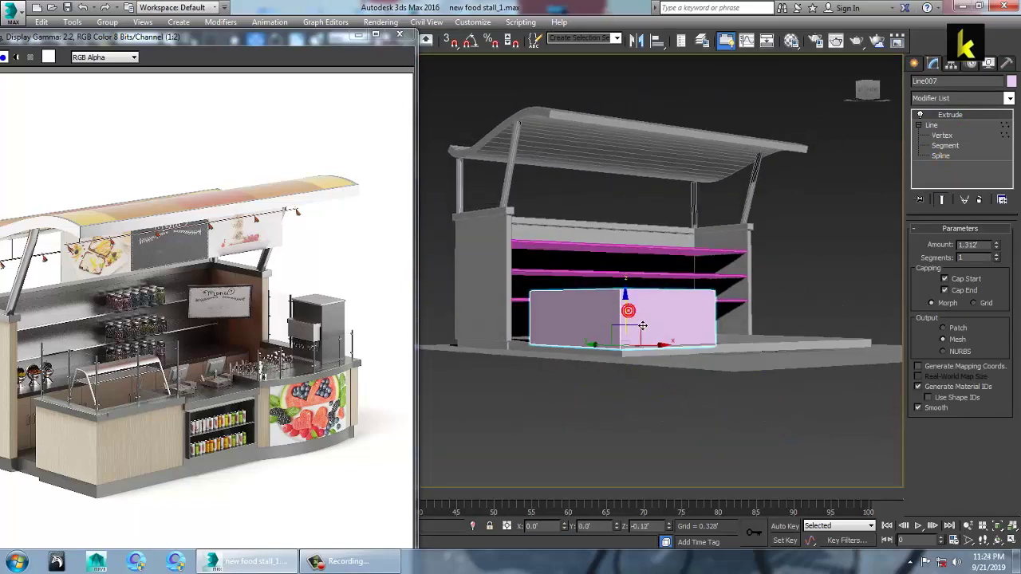
- Nudge the rear end vertices of the counter profile's side leg slightly in the top view and return to the Extrude level
scroll(650, 371, up, 3)
alt+middle_drag(646, 370, 656, 350)
scroll(656, 361, up, 6)
drag(558, 284, 567, 277)
key(alt+w)
middle_click(480, 251)
key(alt+w)
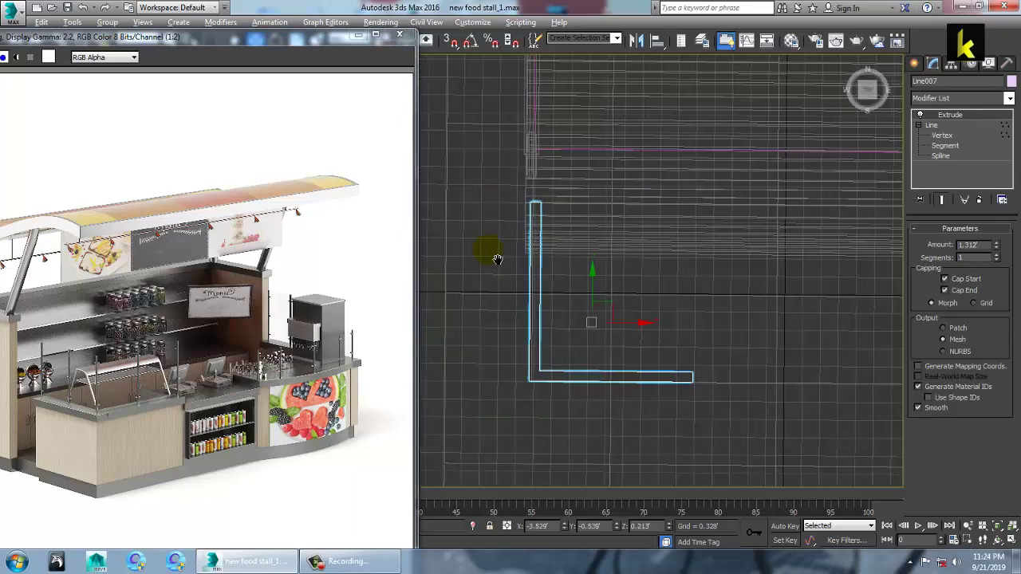
middle_drag(496, 257, 585, 252)
drag(647, 485, 697, 257)
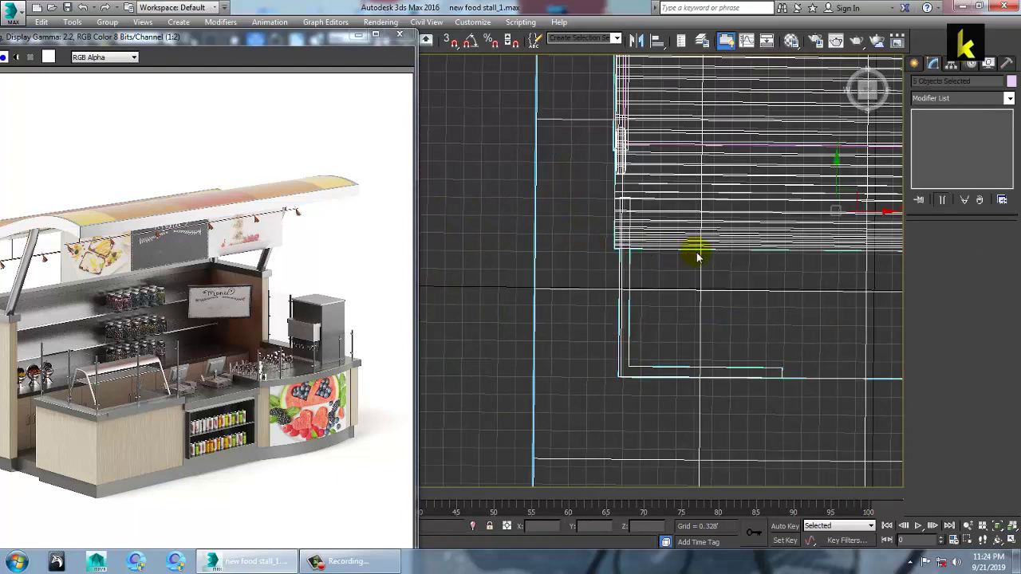
click(632, 376)
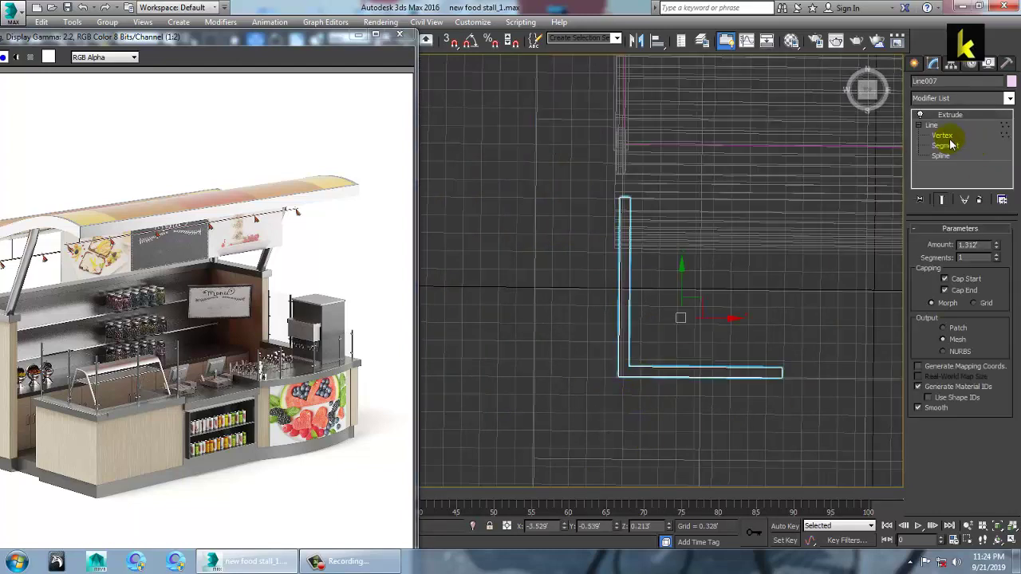
click(941, 136)
drag(686, 471, 686, 472)
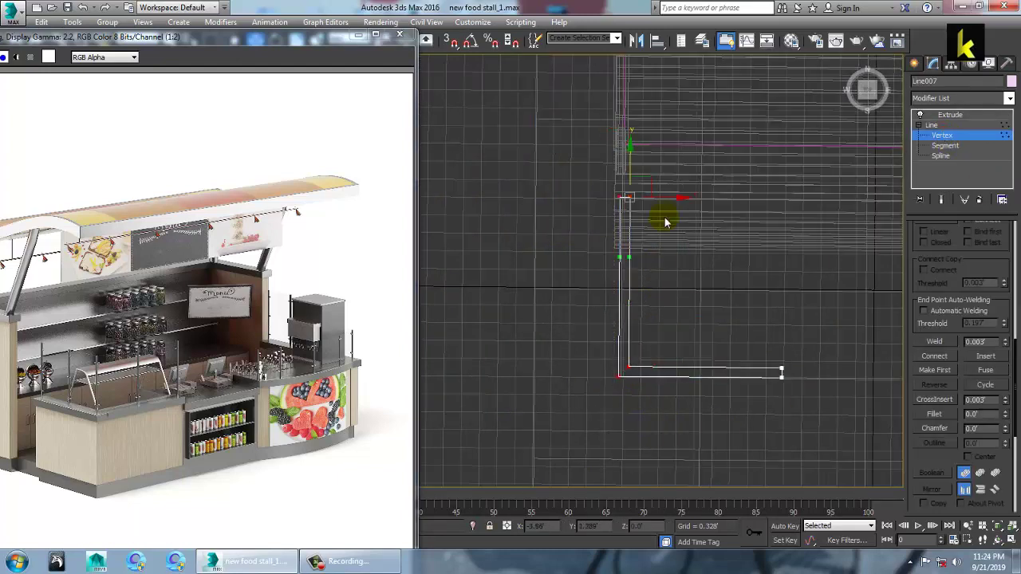
drag(672, 210, 681, 208)
key(alt+w)
middle_click(782, 356)
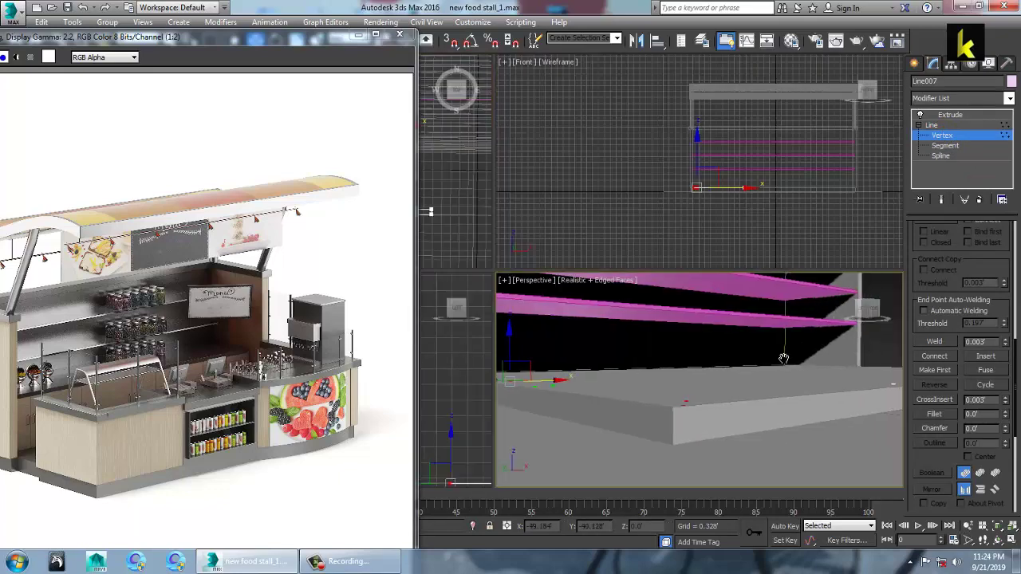
key(alt+w)
scroll(773, 347, down, 5)
click(947, 116)
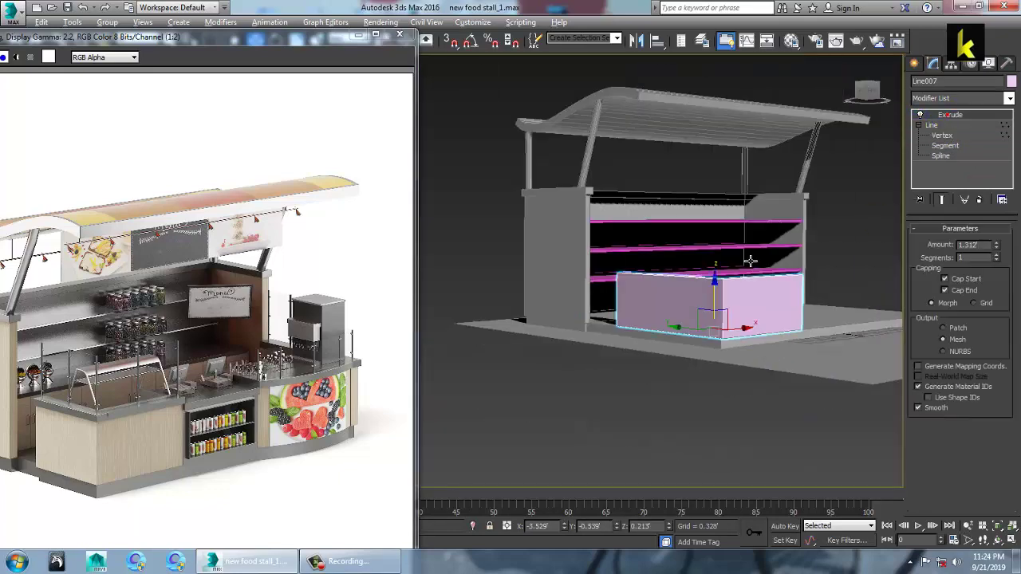
- Convert the L-shaped counter wall to an Editable Poly and lower its top vertices slightly
alt+middle_drag(750, 263, 697, 328)
scroll(690, 307, up, 4)
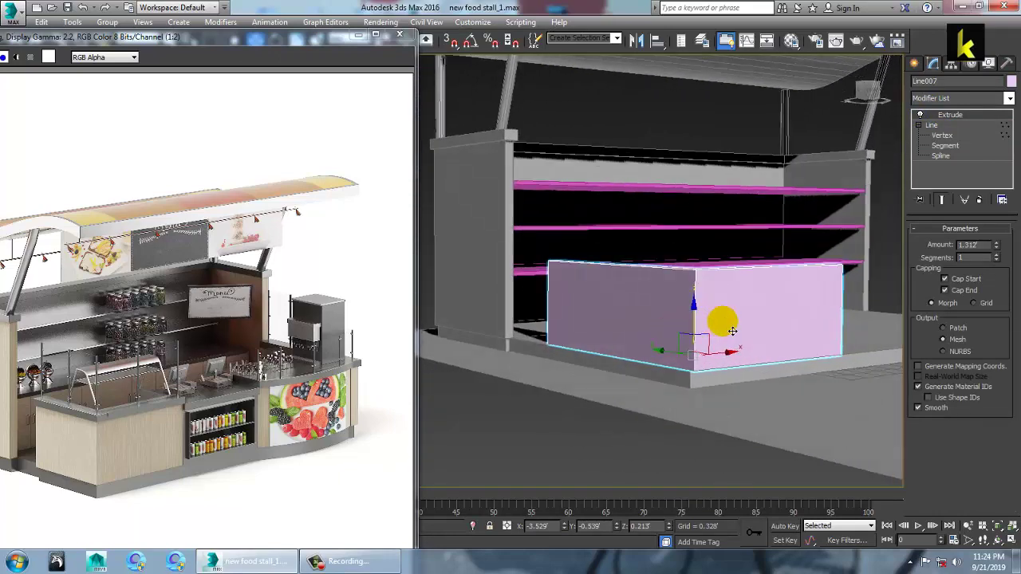
right_click(696, 287)
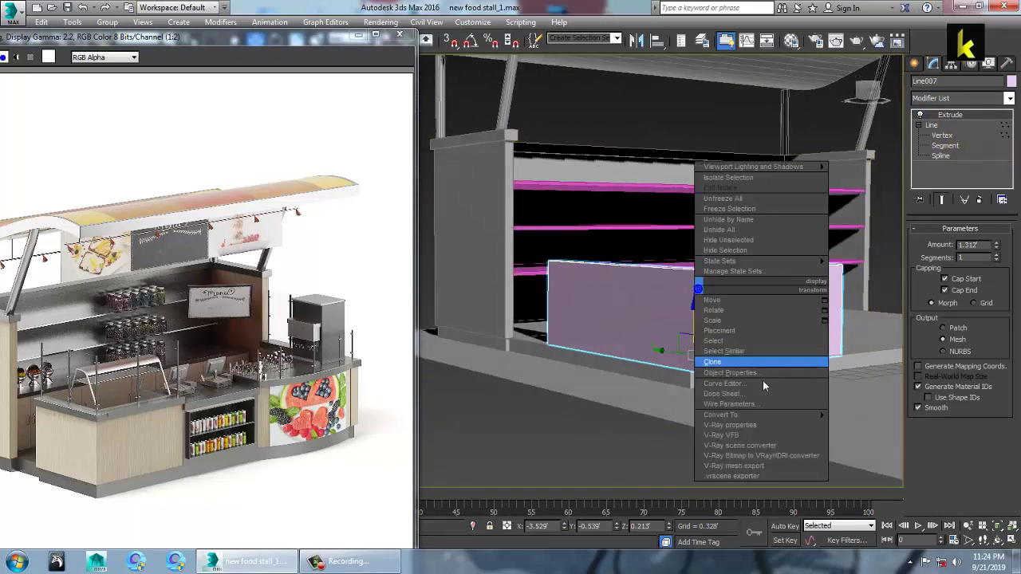
mouse_move(786, 414)
click(892, 428)
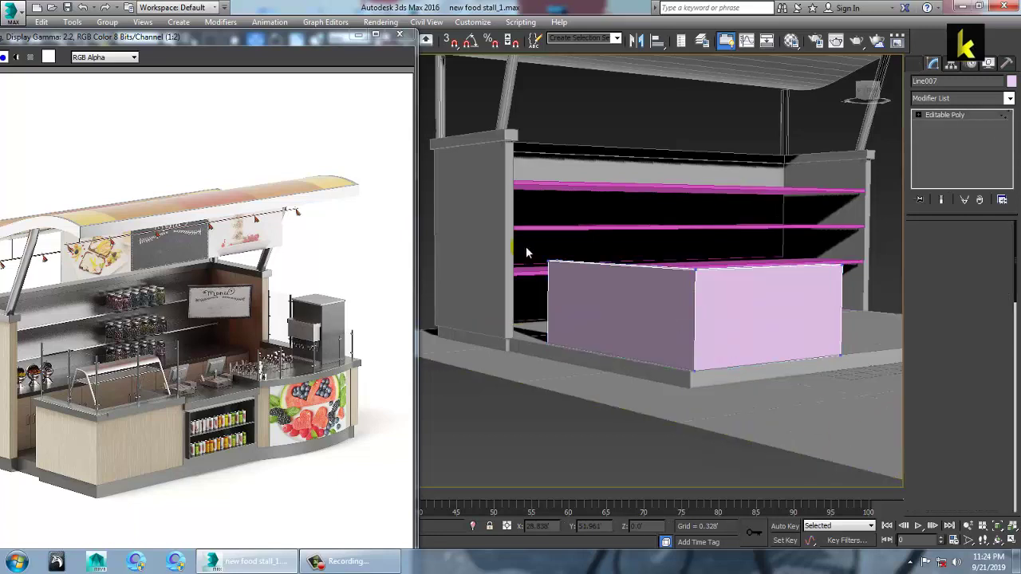
drag(938, 297, 939, 298)
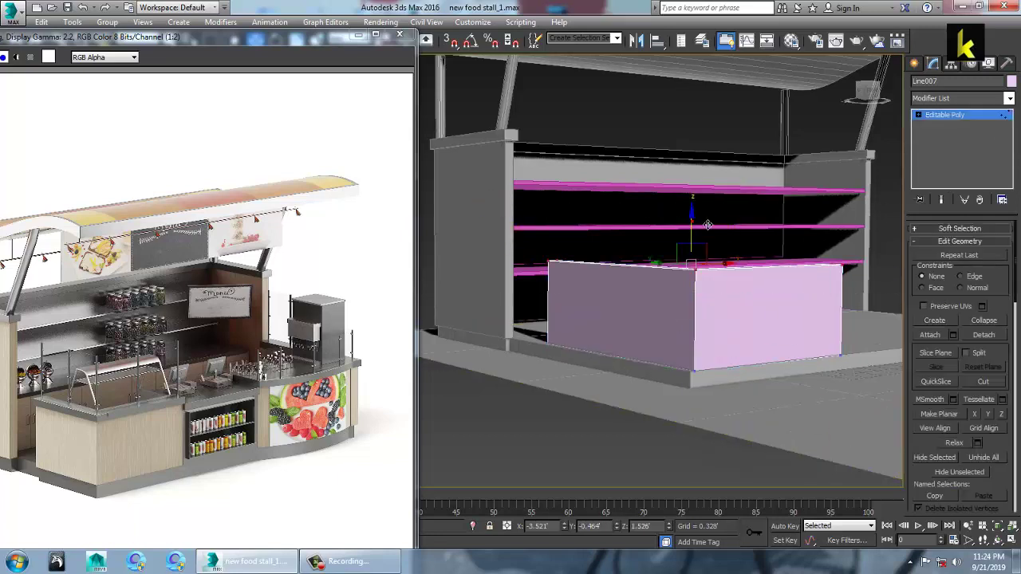
drag(707, 225, 713, 232)
alt+middle_drag(713, 231, 792, 275)
click(938, 118)
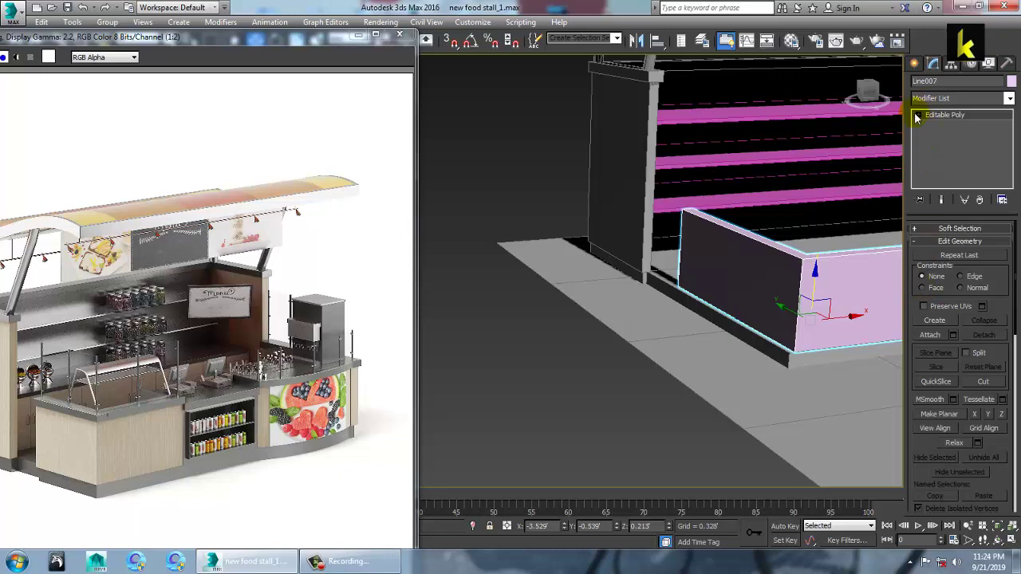
- Connect the counter wall's vertical edges with one segment and a slide of 78, placing an edge loop near the top
click(917, 114)
click(939, 135)
click(801, 289)
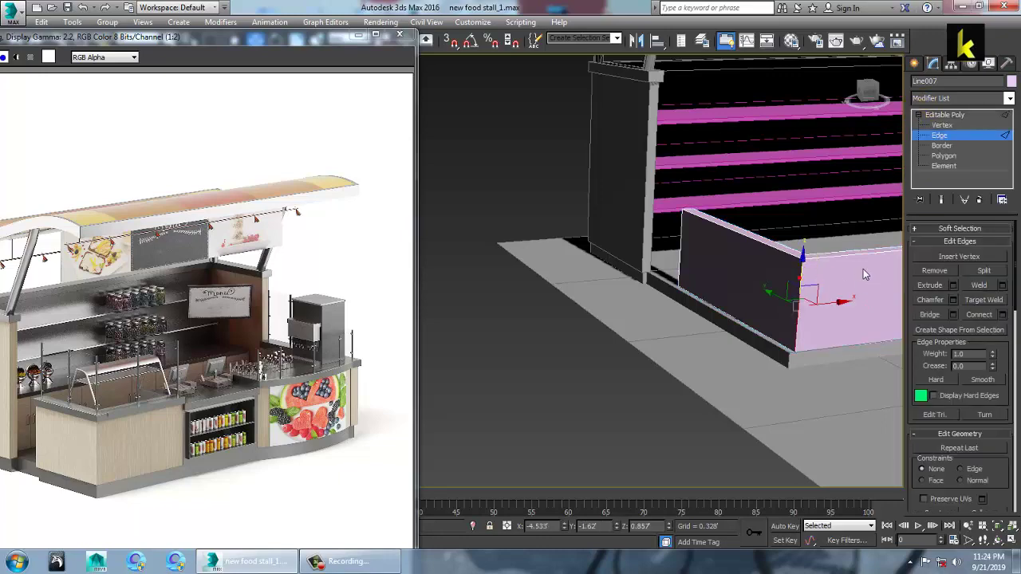
middle_drag(866, 273, 725, 289)
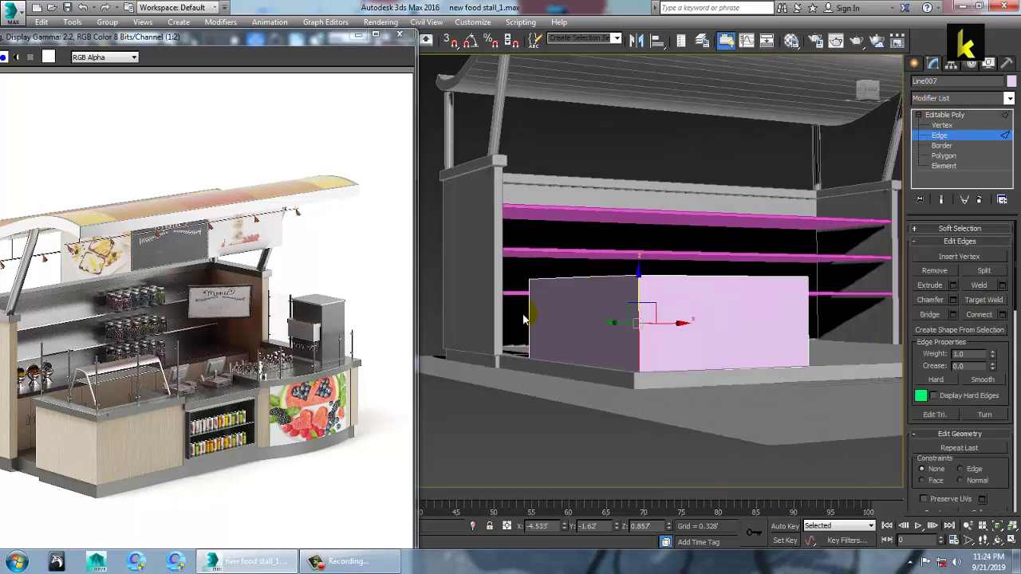
drag(968, 316, 999, 315)
click(1002, 315)
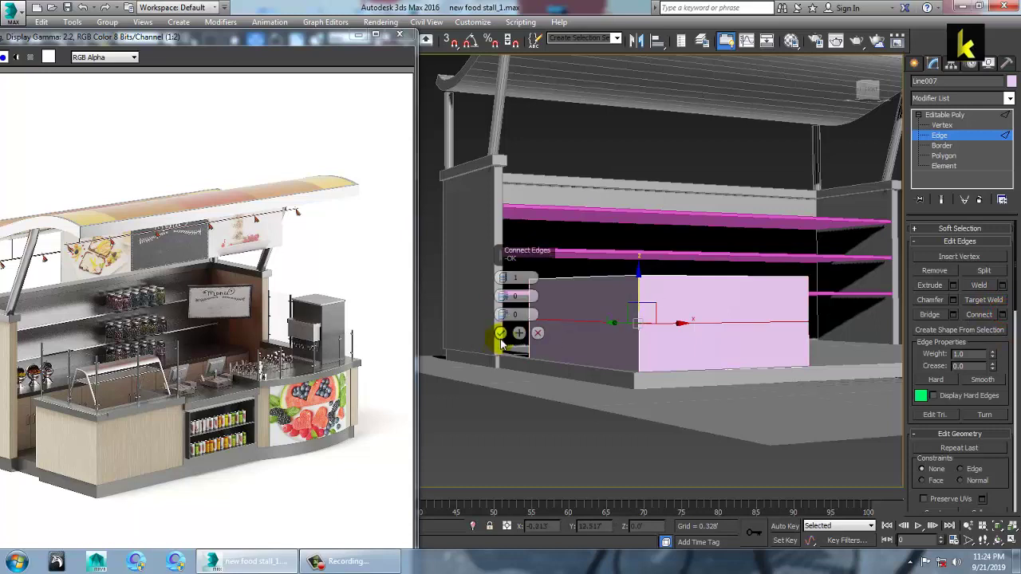
drag(503, 314, 512, 117)
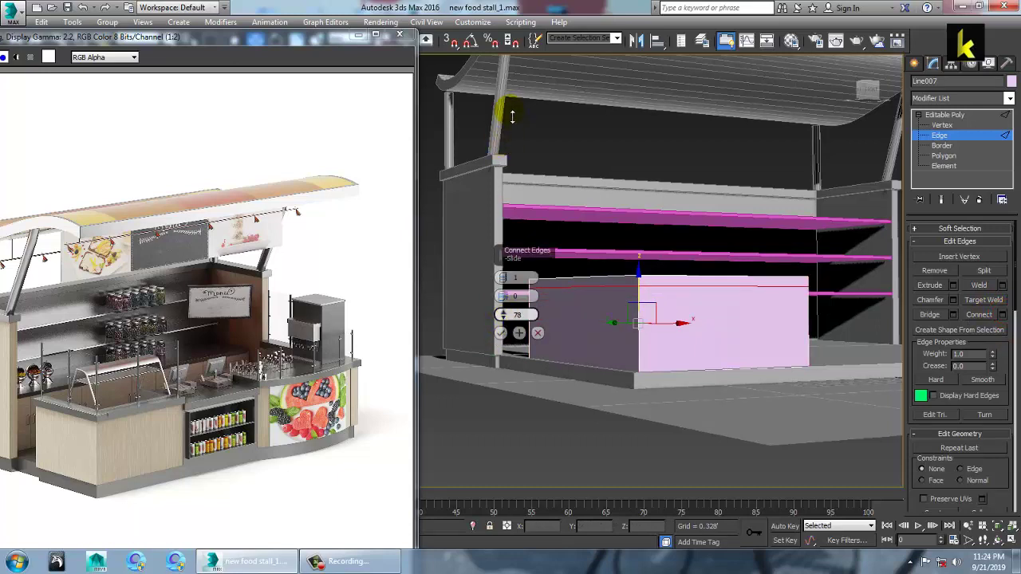
click(501, 333)
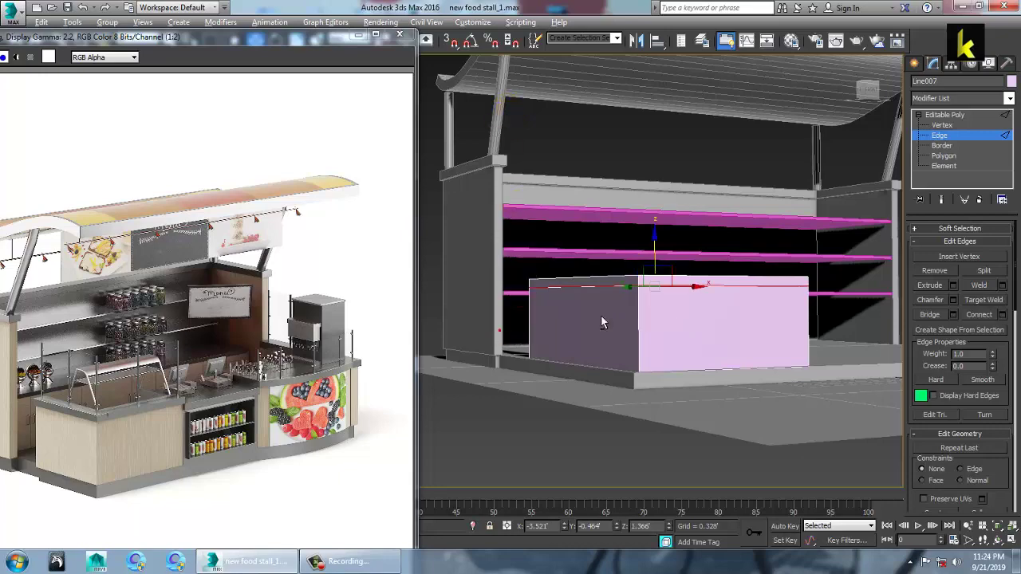
- Extrude the polygons of the counter wall's upper band outward by 0.082' to form a projecting top ledge
key(alt+w)
middle_drag(711, 191, 745, 194)
scroll(714, 189, up, 2)
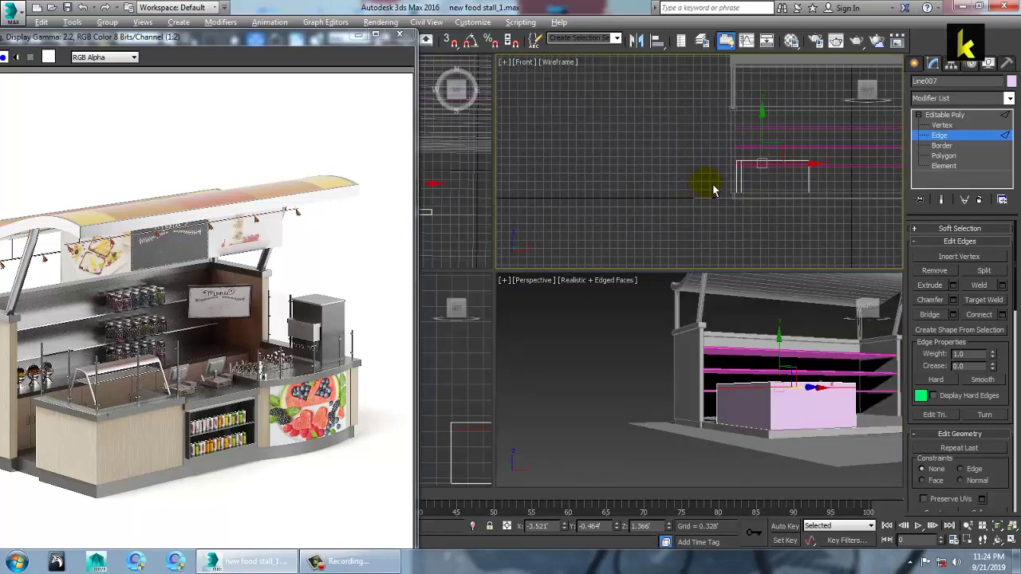
key(alt+w)
scroll(606, 297, up, 3)
click(943, 156)
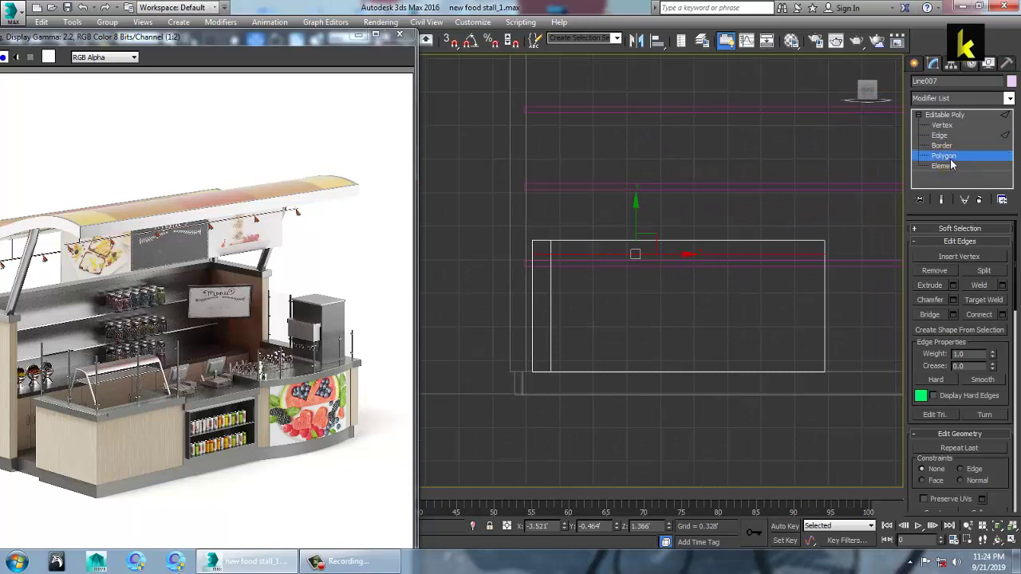
drag(857, 242, 864, 246)
key(alt+w)
alt+middle_drag(783, 372, 710, 391)
scroll(712, 396, up, 2)
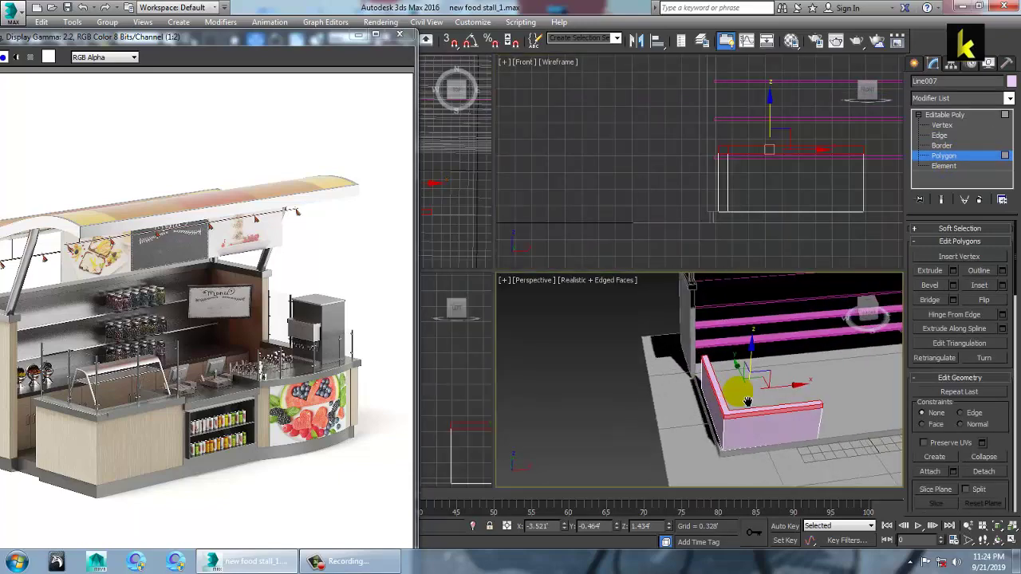
key(alt+w)
click(954, 271)
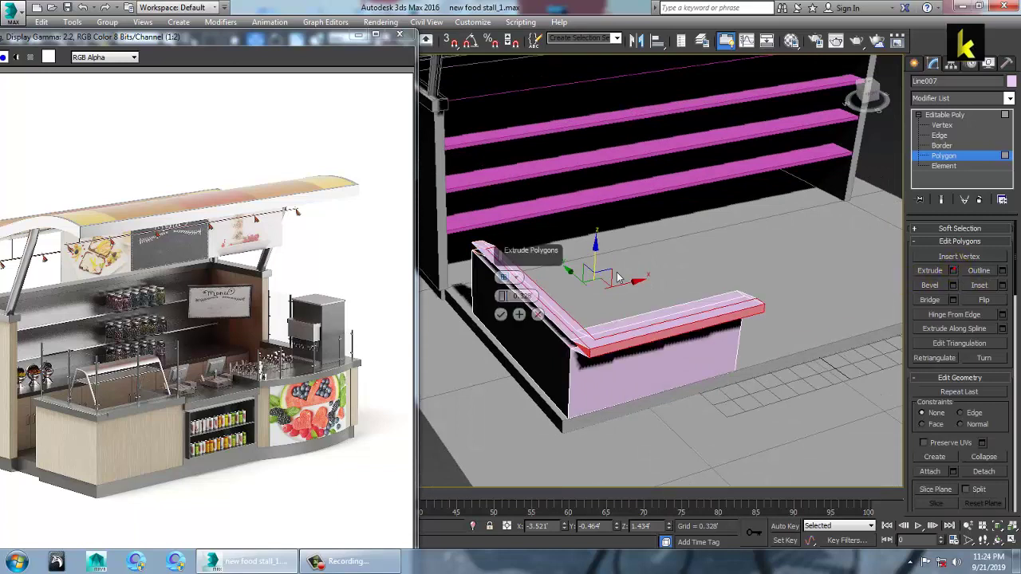
click(503, 276)
click(538, 296)
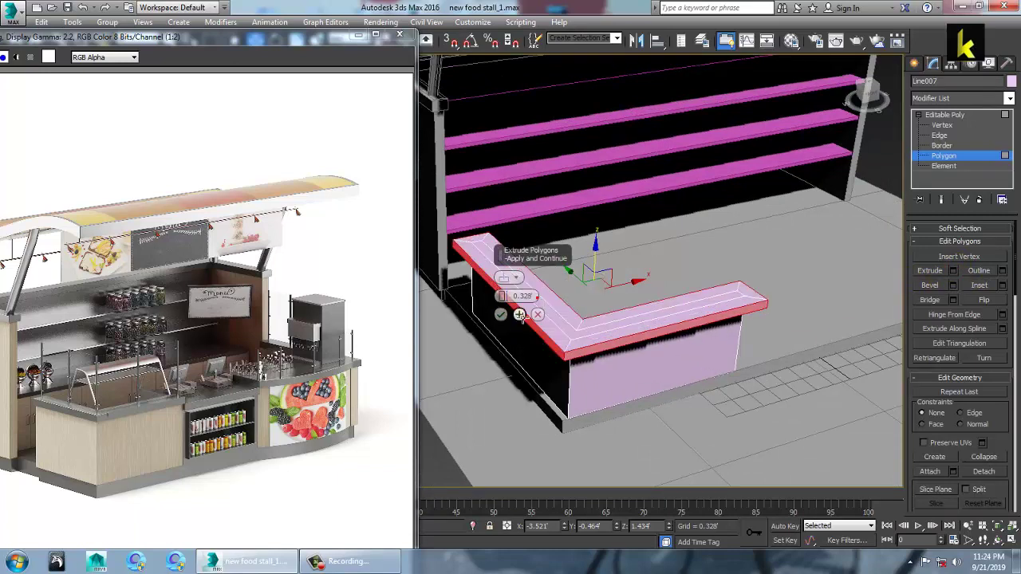
drag(504, 297, 526, 344)
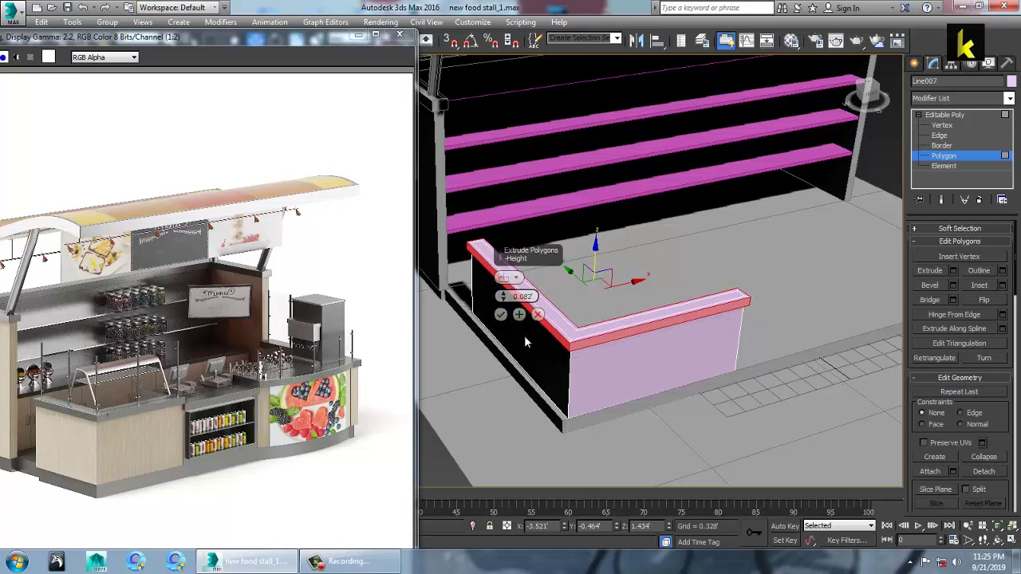
click(502, 317)
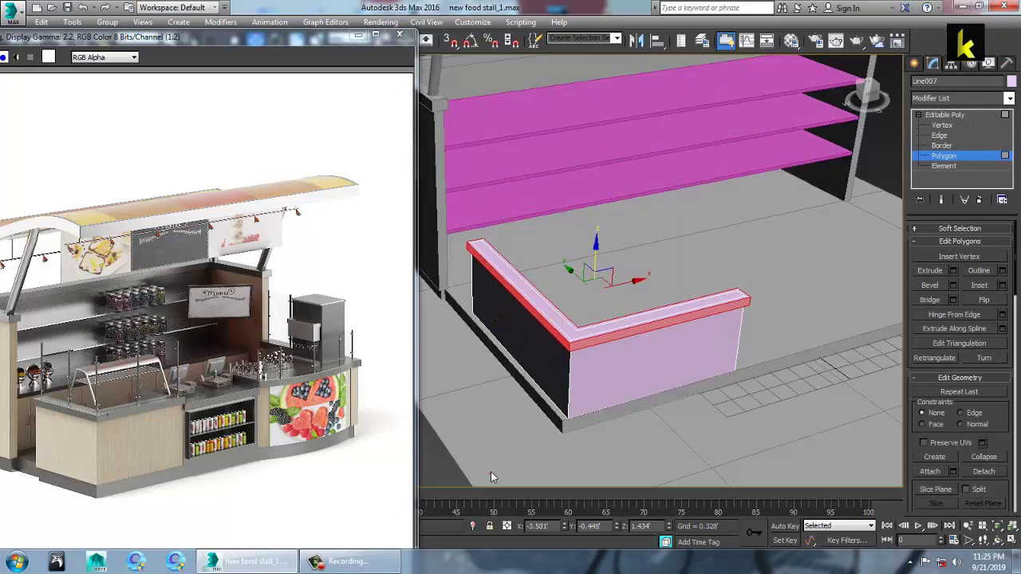
click(488, 473)
- Examine the front counter's top and glass display in the reference image and compare them with the modelled counter
alt+middle_drag(629, 405, 471, 367)
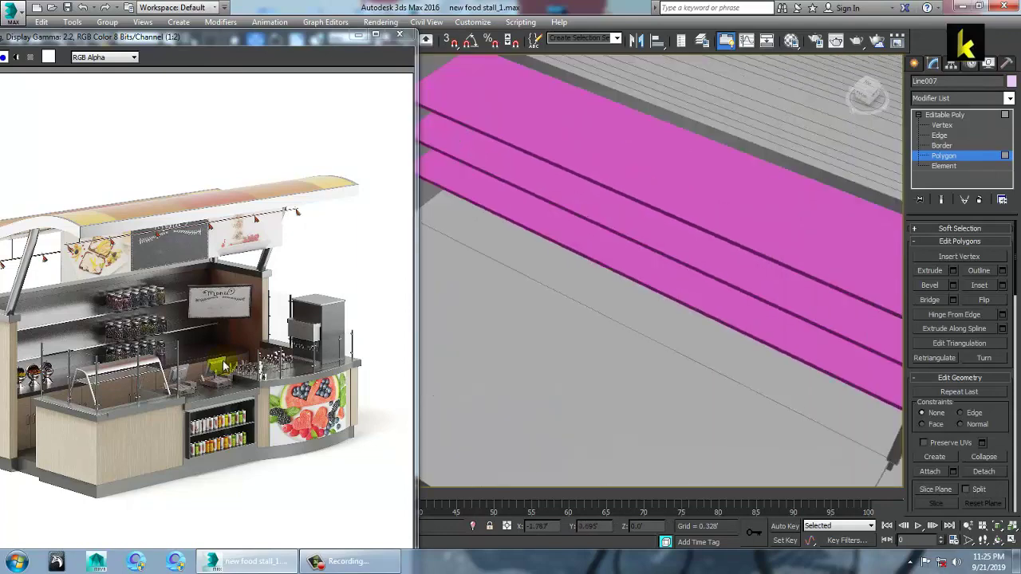
click(169, 365)
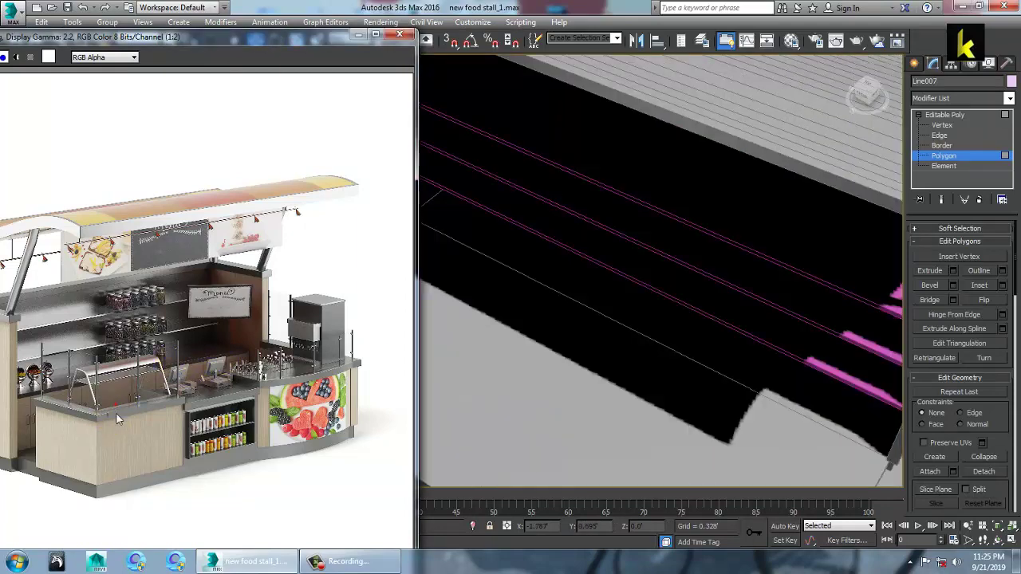
scroll(116, 419, up, 1)
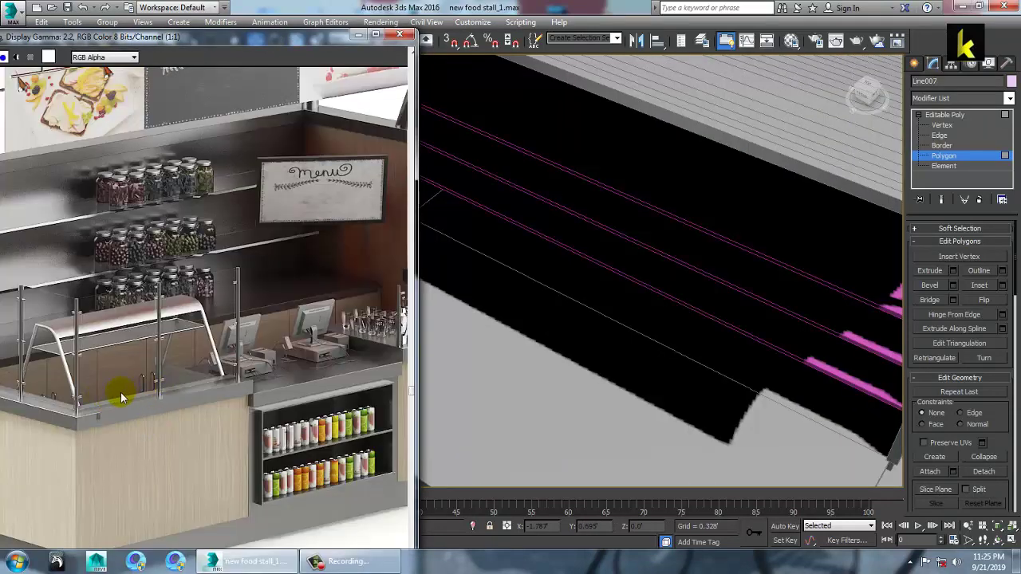
scroll(678, 283, down, 1)
alt+middle_drag(676, 285, 688, 274)
alt+middle_drag(622, 265, 766, 283)
alt+middle_drag(631, 292, 849, 219)
- Leave polygon editing and assign one grey object color to all the stall objects
click(957, 115)
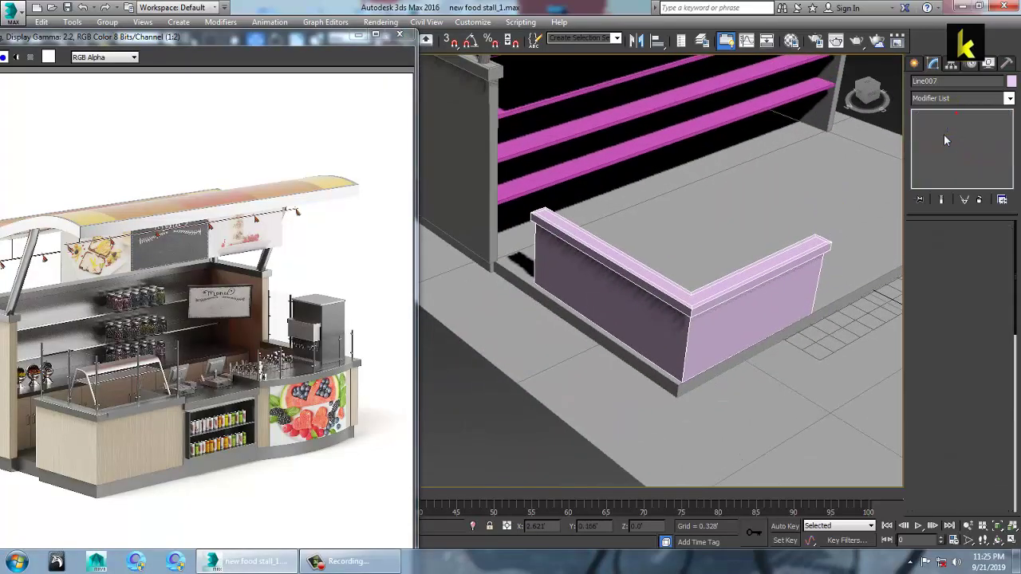
key(ctrl+a)
click(1011, 83)
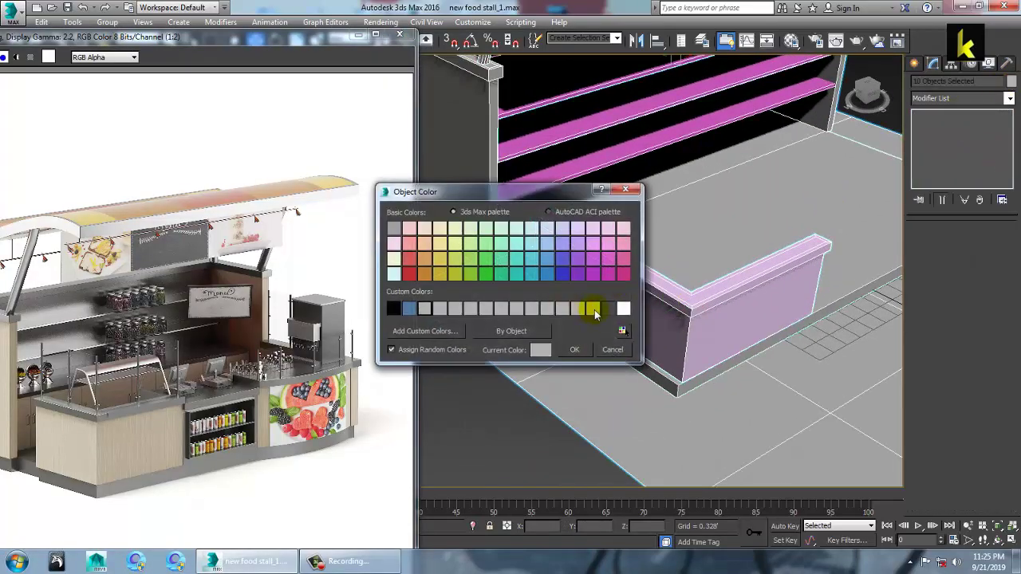
click(578, 350)
- Create a box about 2.506' long, 2.42' wide and 0.538' high inside the L-shaped counter in the top view
click(774, 319)
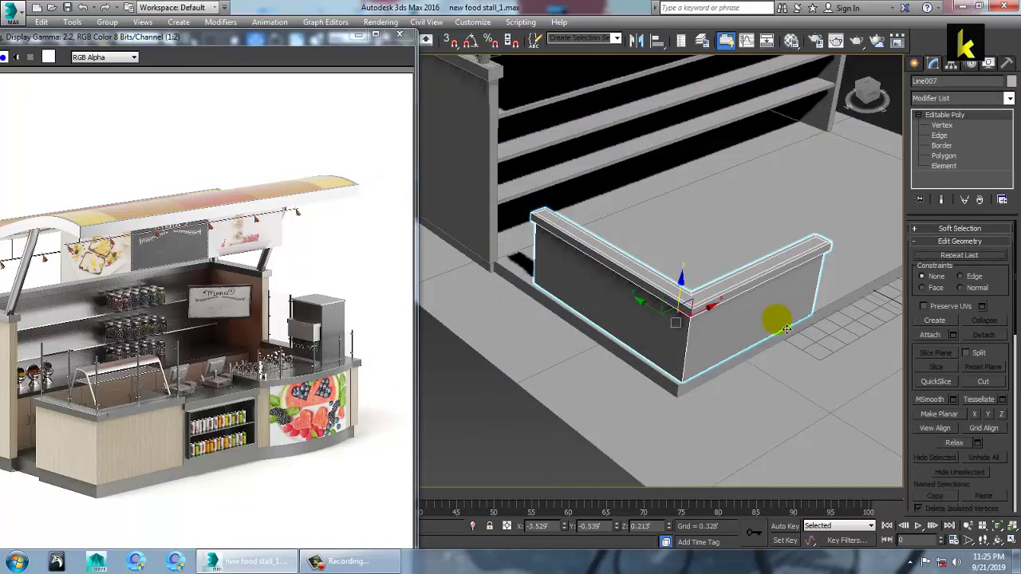
alt+middle_drag(790, 321, 731, 287)
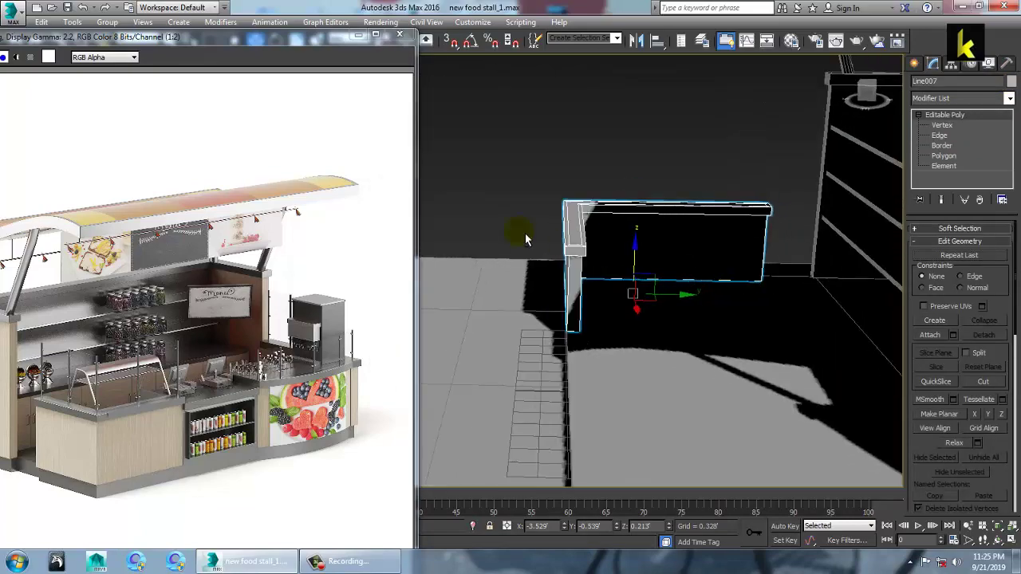
key(alt+w)
right_click(469, 188)
key(alt+w)
middle_drag(635, 217, 683, 190)
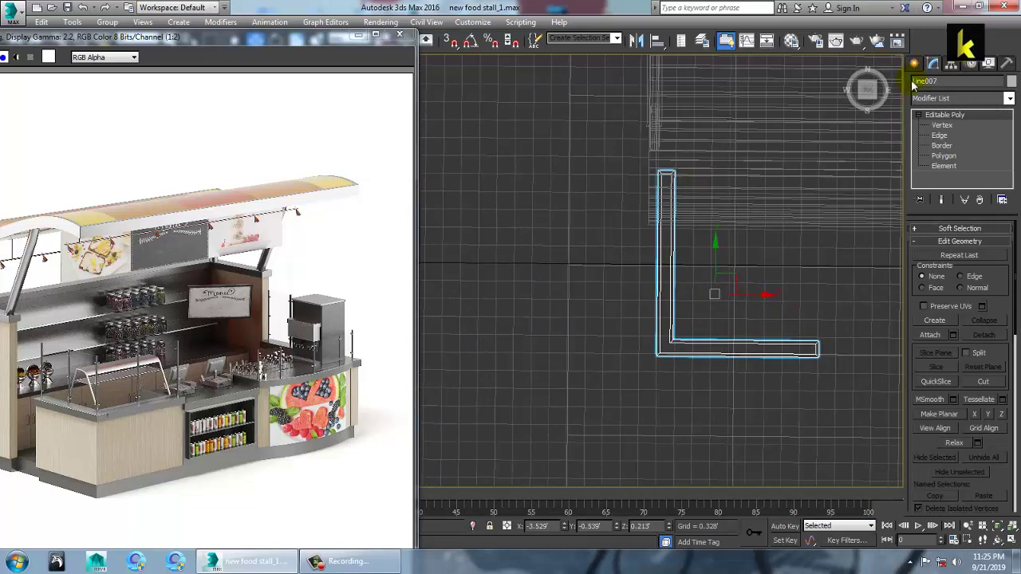
click(915, 65)
click(918, 83)
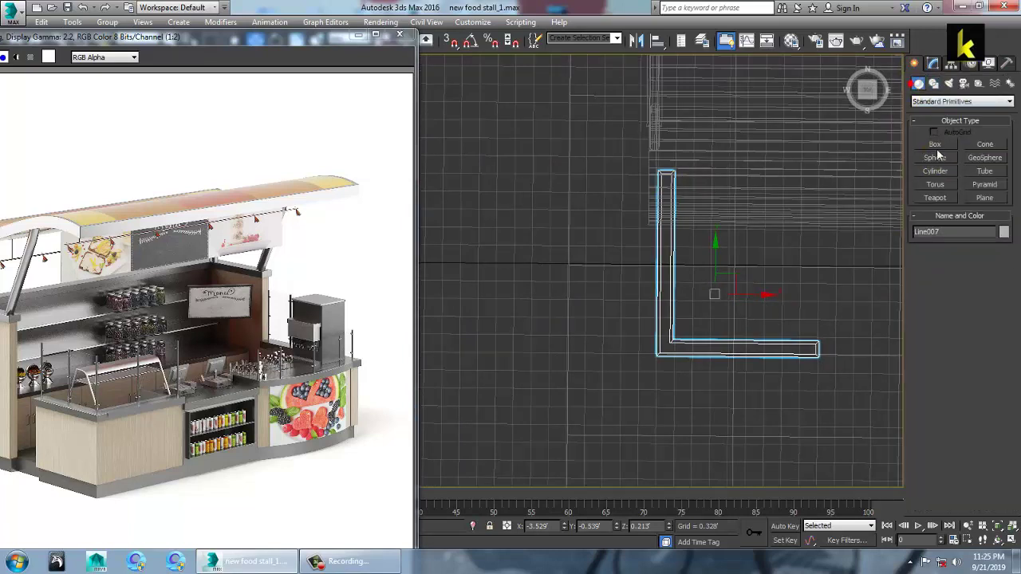
click(935, 144)
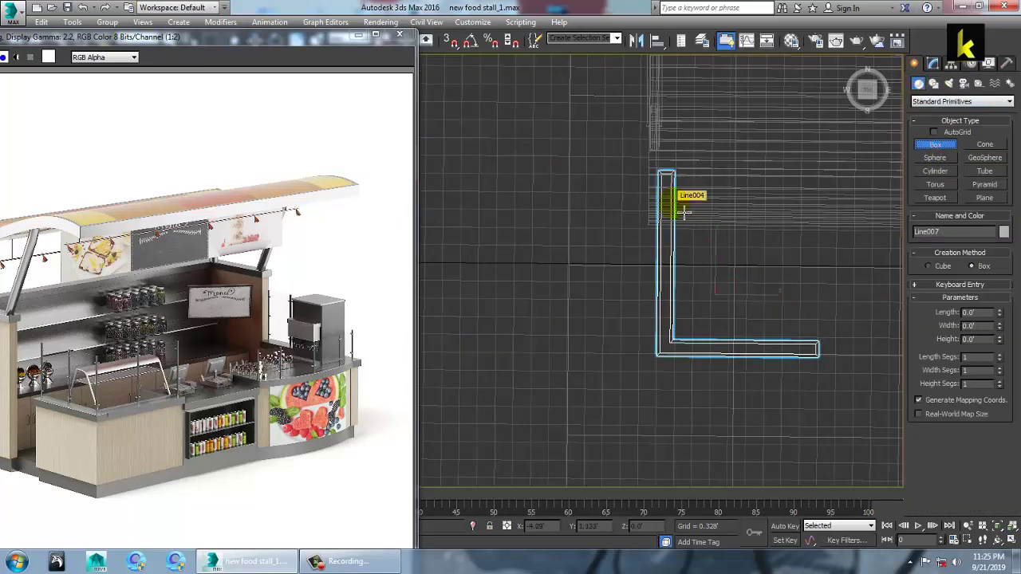
drag(683, 210, 815, 348)
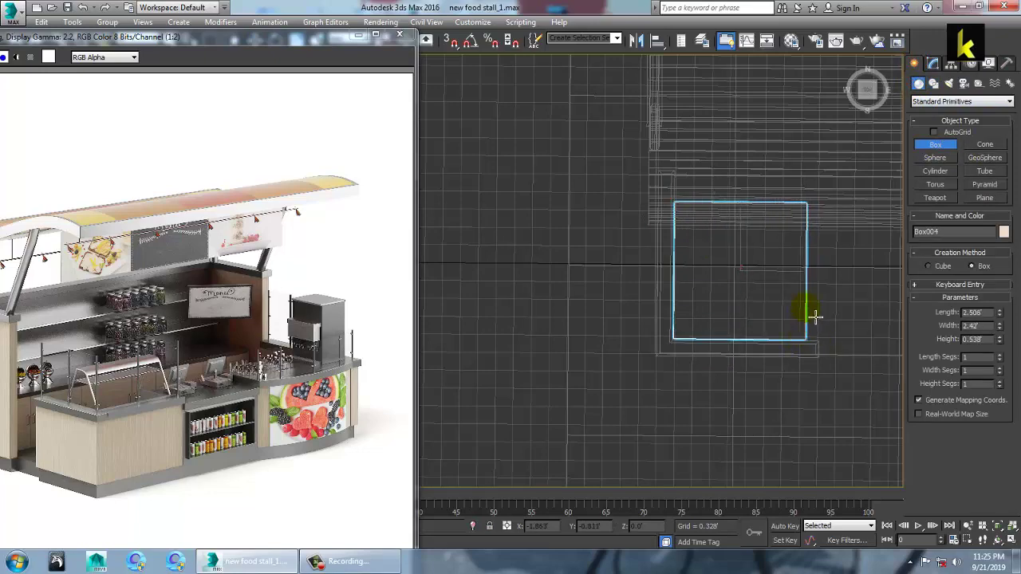
click(815, 317)
key(w)
key(alt+w)
alt+middle_drag(722, 355, 779, 359)
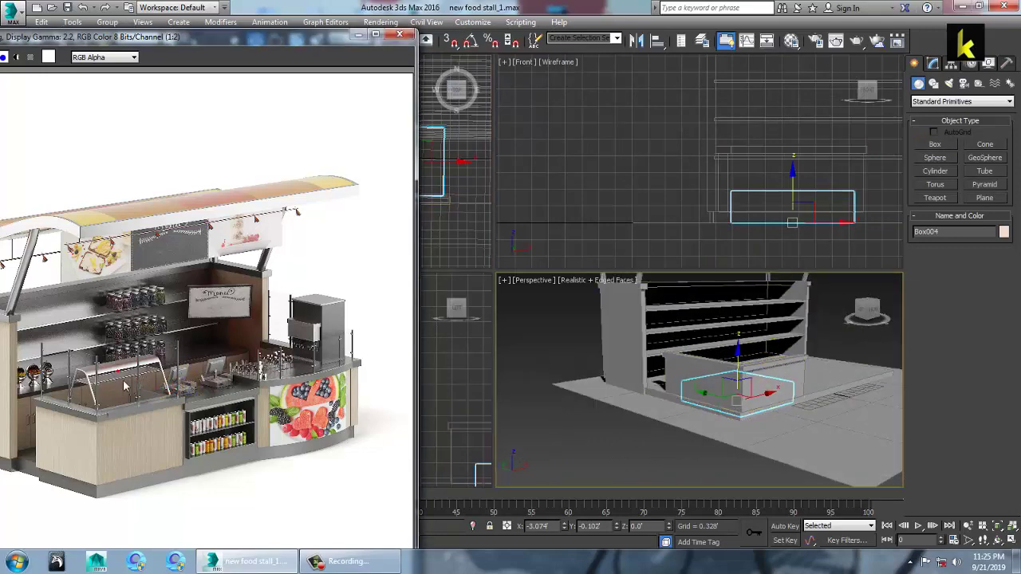
- Compare the inner counter box with the reference counter and raise the box's height to 1.048'
scroll(125, 380, up, 1)
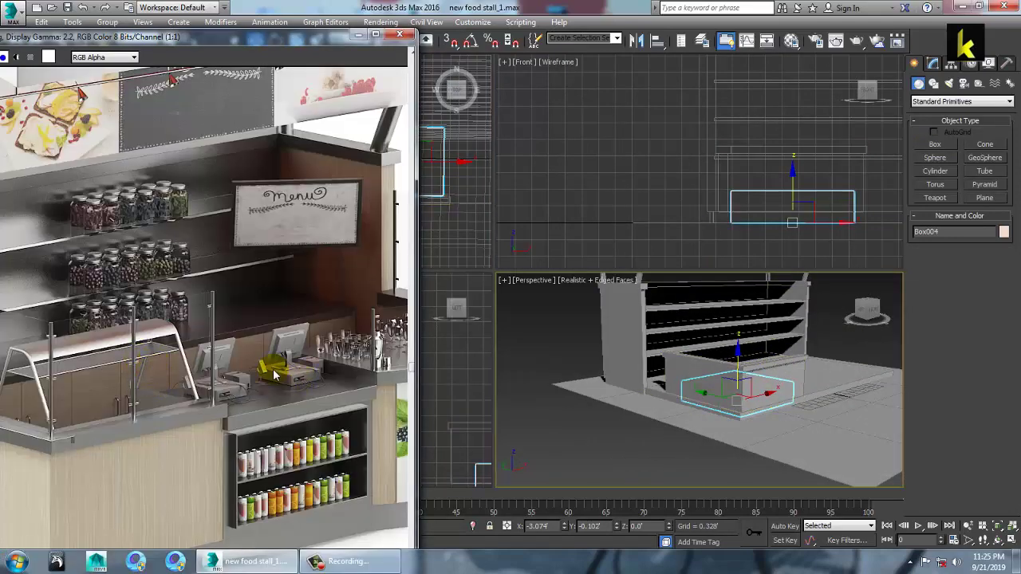
middle_drag(143, 391, 242, 377)
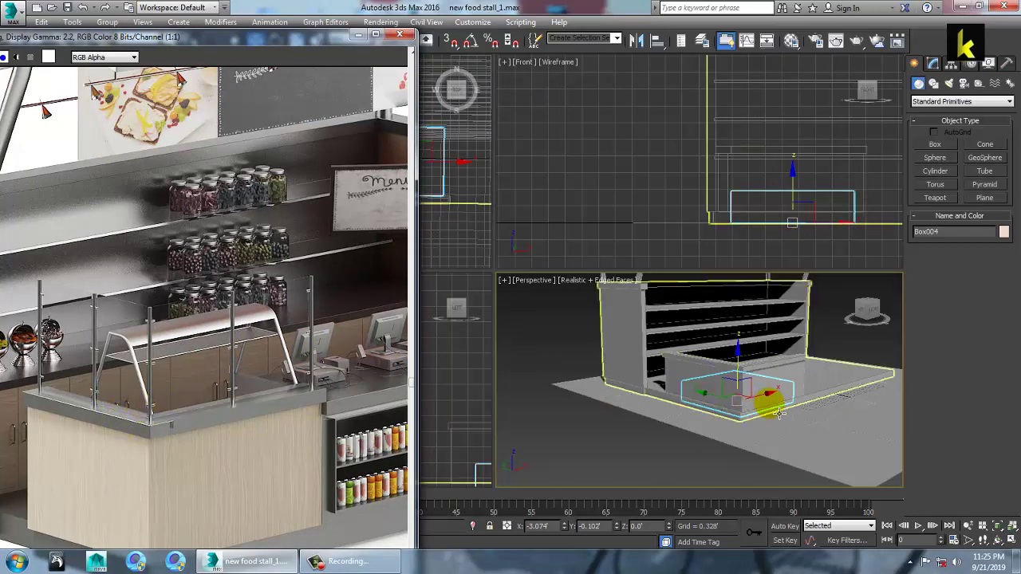
ctrl+click(168, 417)
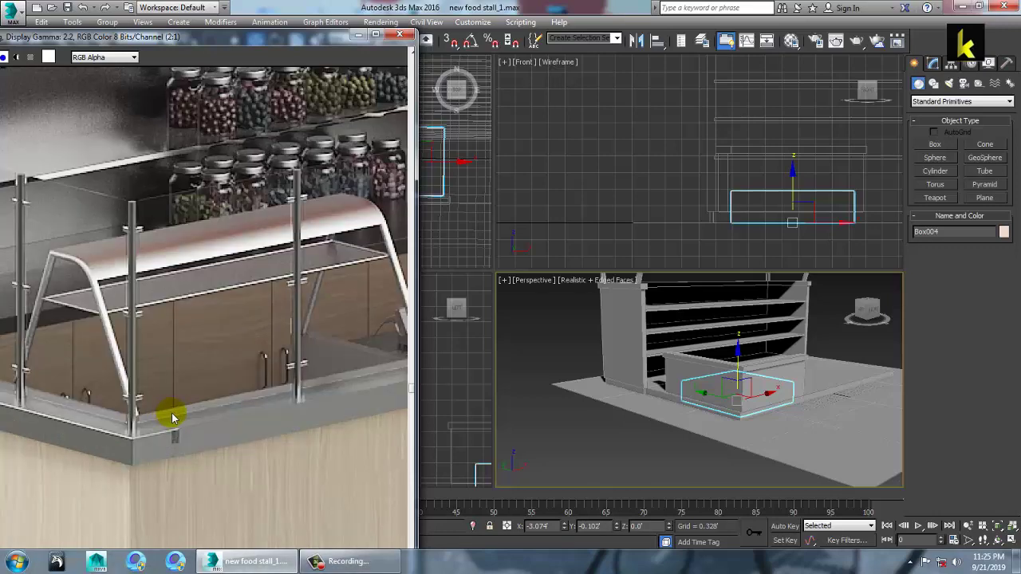
scroll(170, 412, down, 1)
alt+middle_drag(673, 409, 703, 390)
alt+middle_drag(763, 384, 806, 349)
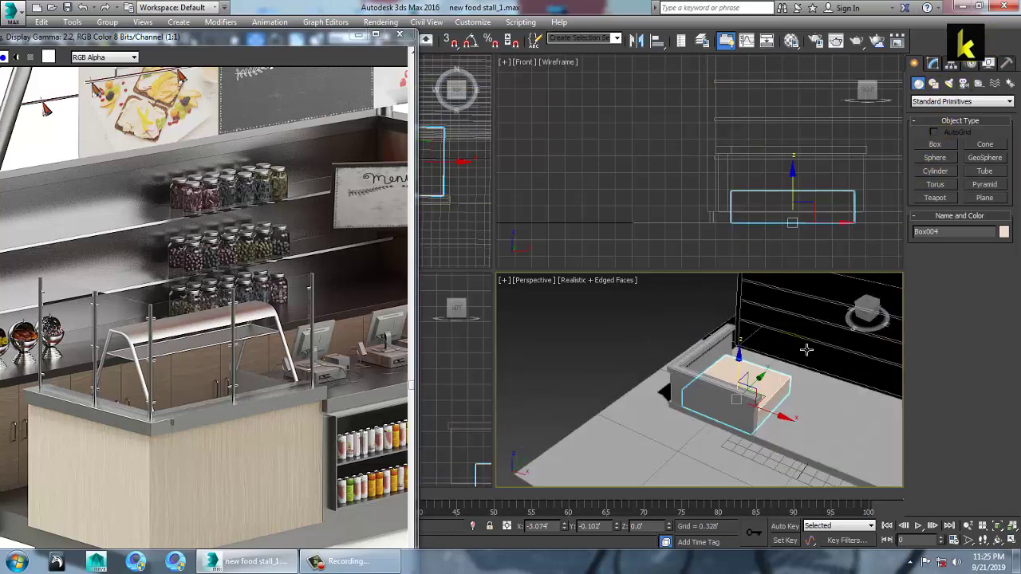
click(934, 64)
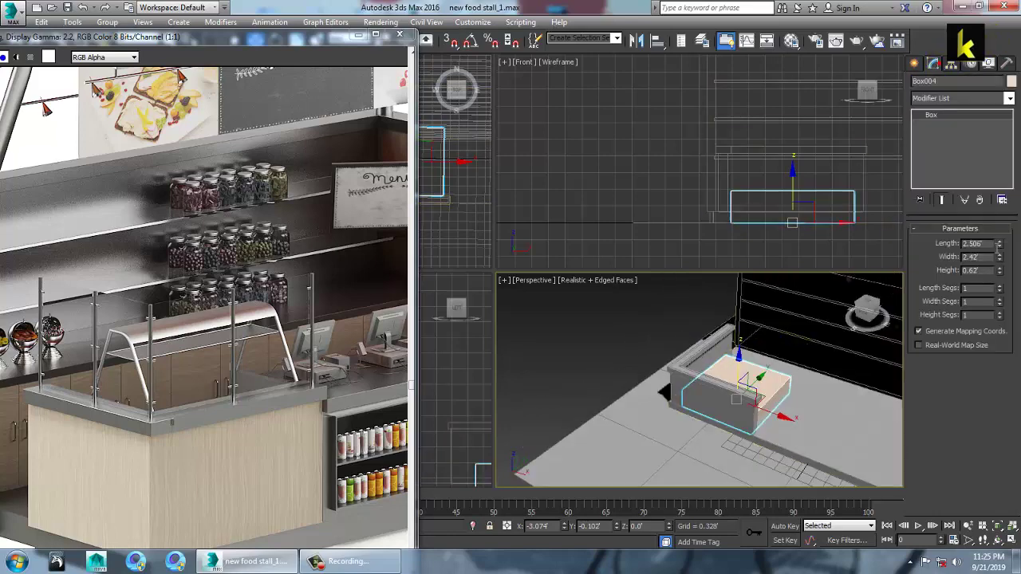
drag(1000, 271, 999, 231)
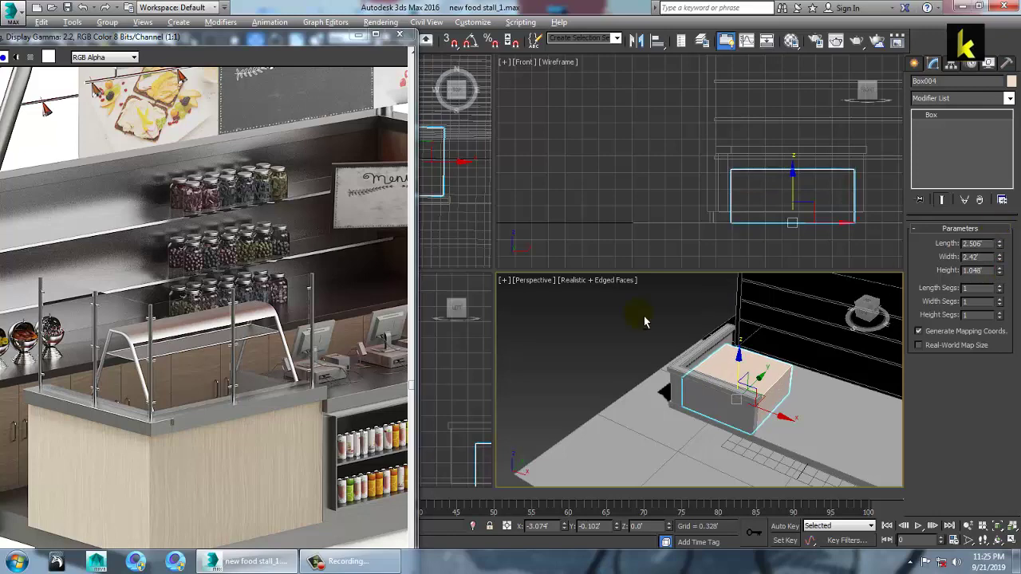
alt+middle_drag(652, 368, 716, 364)
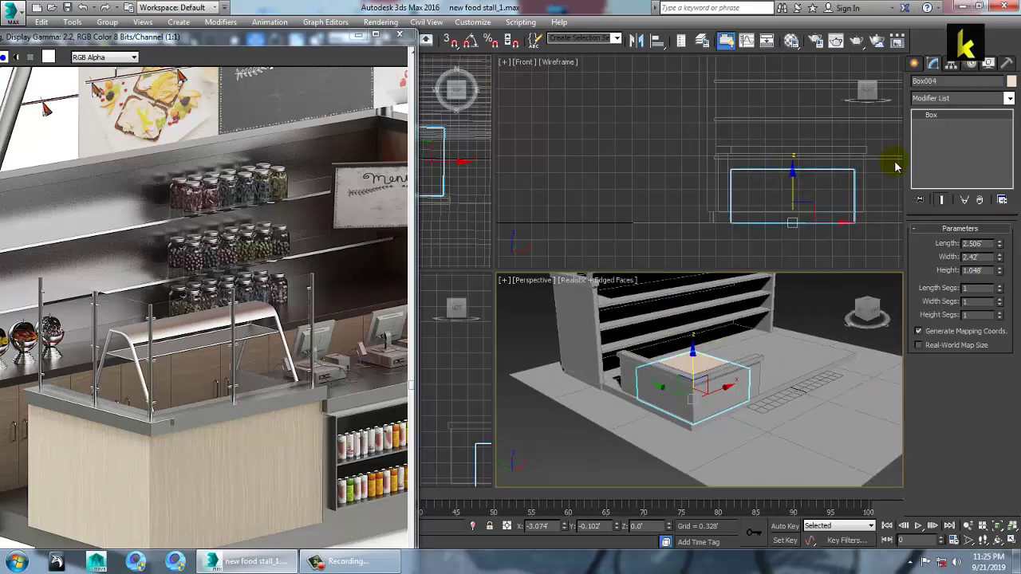
- Draw a straight vertical line standing on the rear end of the counter ledge in the left view
click(913, 63)
click(935, 84)
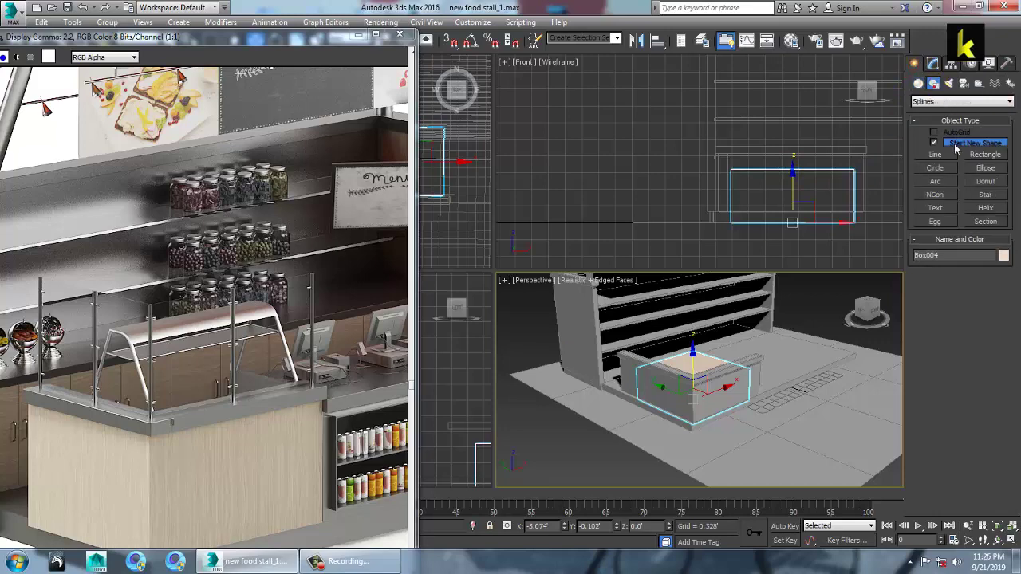
click(933, 157)
key(alt+w)
key(alt+w)
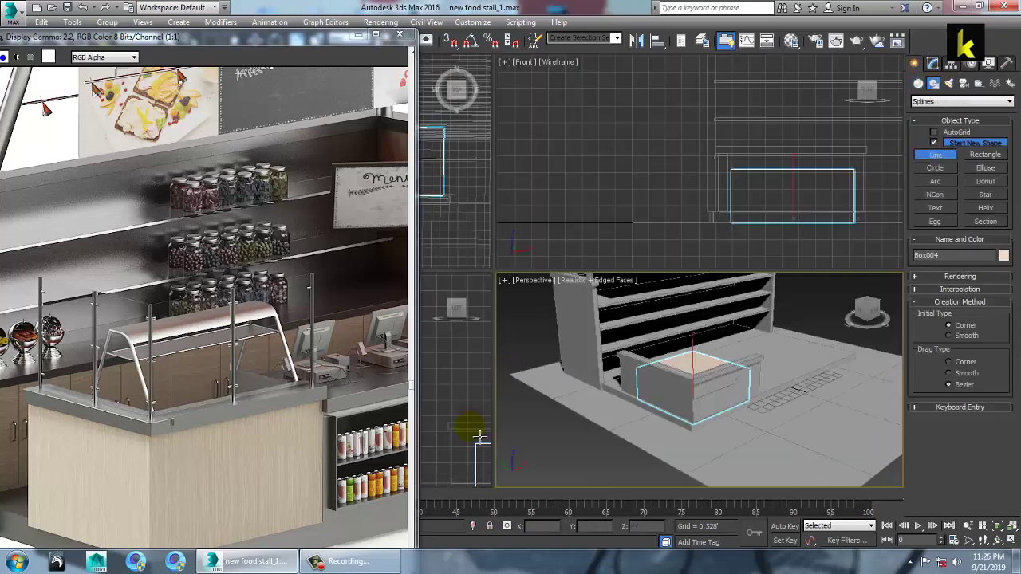
middle_drag(478, 433, 465, 426)
key(alt+w)
scroll(611, 283, down, 5)
middle_drag(624, 276, 695, 345)
middle_drag(625, 302, 631, 313)
middle_drag(569, 276, 589, 298)
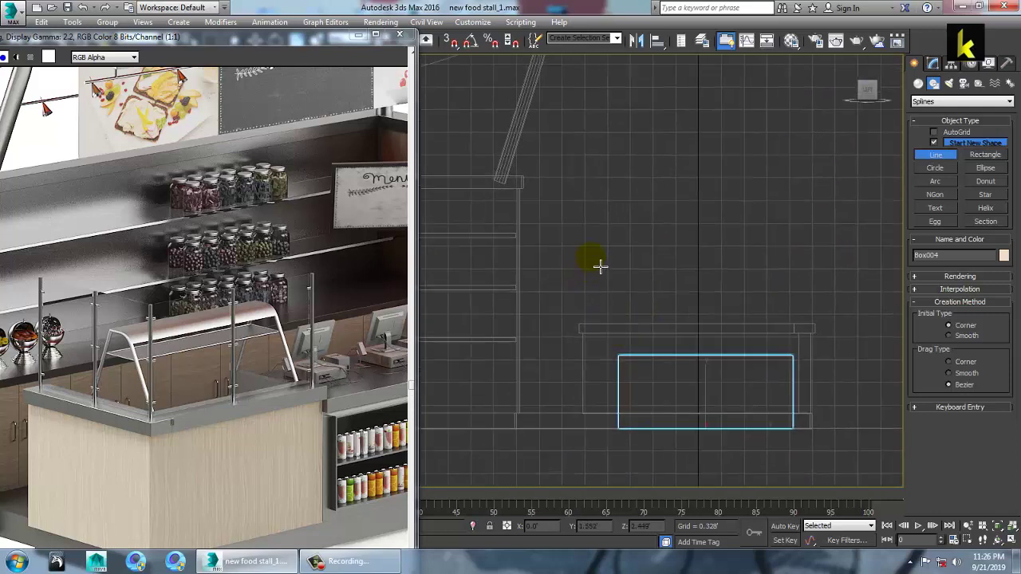
click(589, 245)
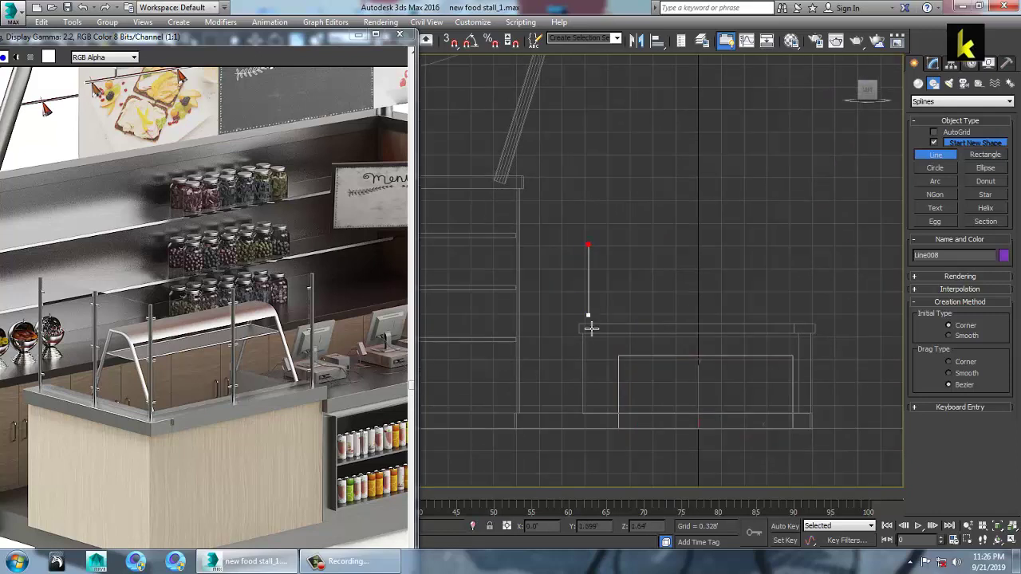
shift+right_click(587, 327)
right_click(565, 277)
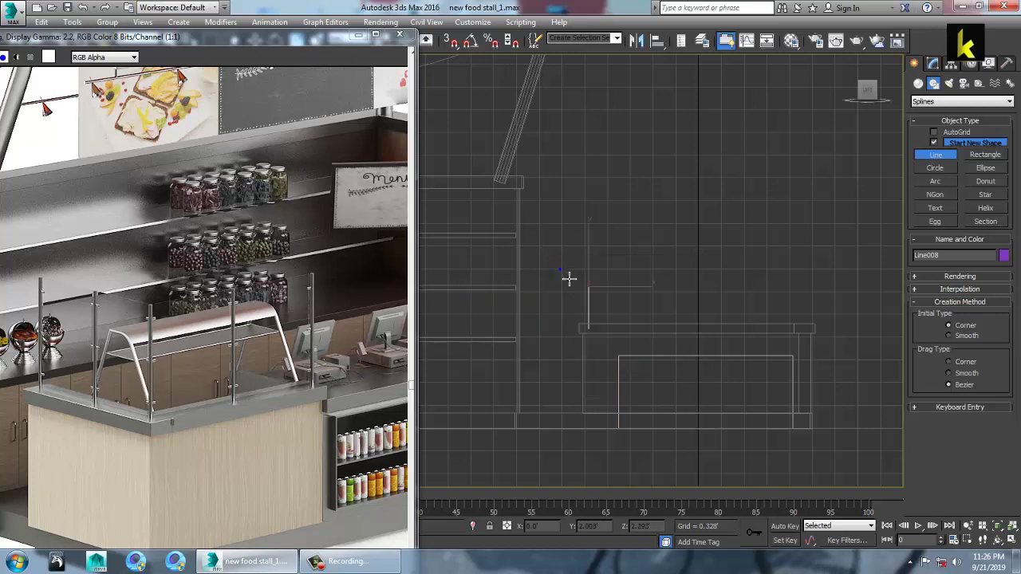
right_click(567, 278)
- Enable viewport rendering for the vertical line and set its radial thickness to 0.042' to form a post
click(936, 65)
drag(963, 275, 939, 555)
drag(925, 257, 924, 315)
click(957, 229)
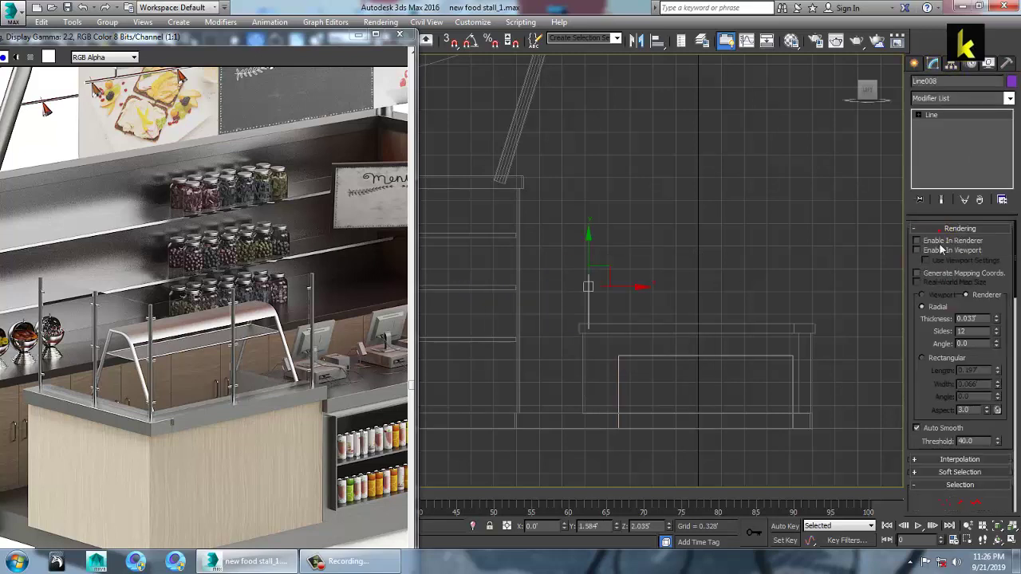
click(917, 250)
key(p)
key(z)
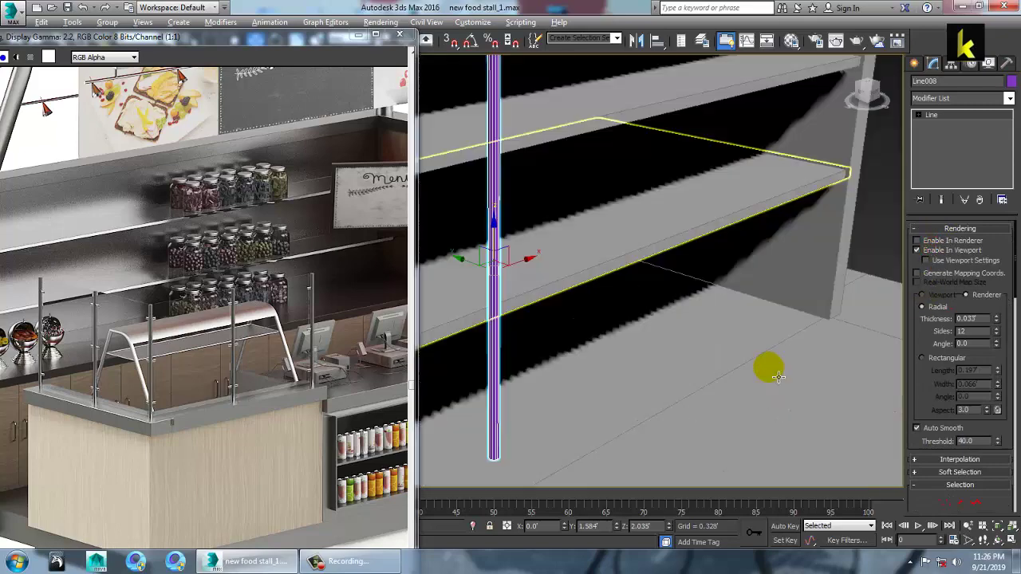
alt+middle_drag(773, 371, 732, 352)
scroll(731, 351, down, 5)
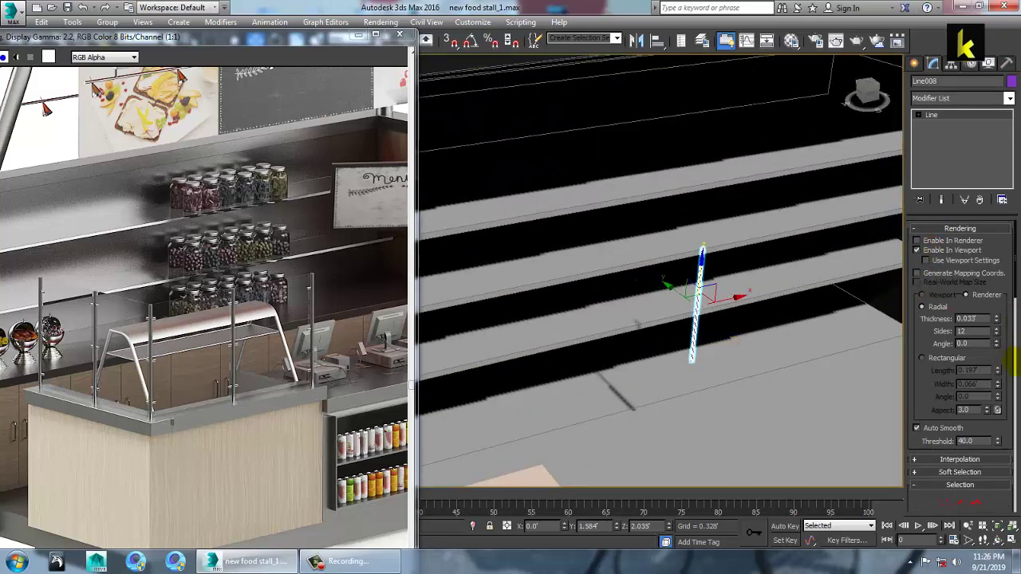
drag(995, 318, 1001, 305)
scroll(661, 235, down, 8)
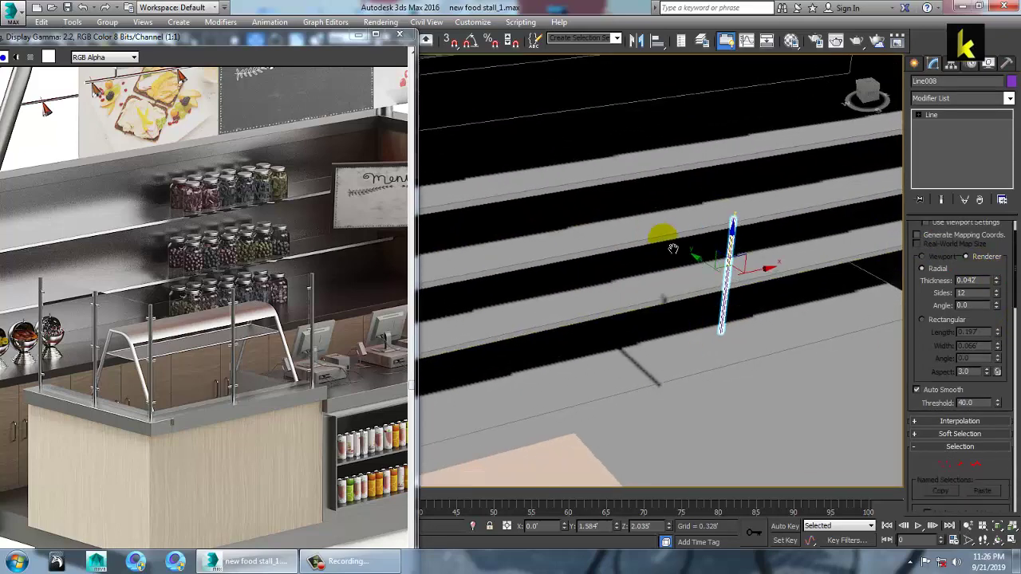
- Move the post along X to -4.406' so that it stands on the counter's side ledge
drag(749, 255, 632, 283)
scroll(636, 285, up, 6)
alt+middle_drag(637, 285, 671, 284)
scroll(670, 285, down, 5)
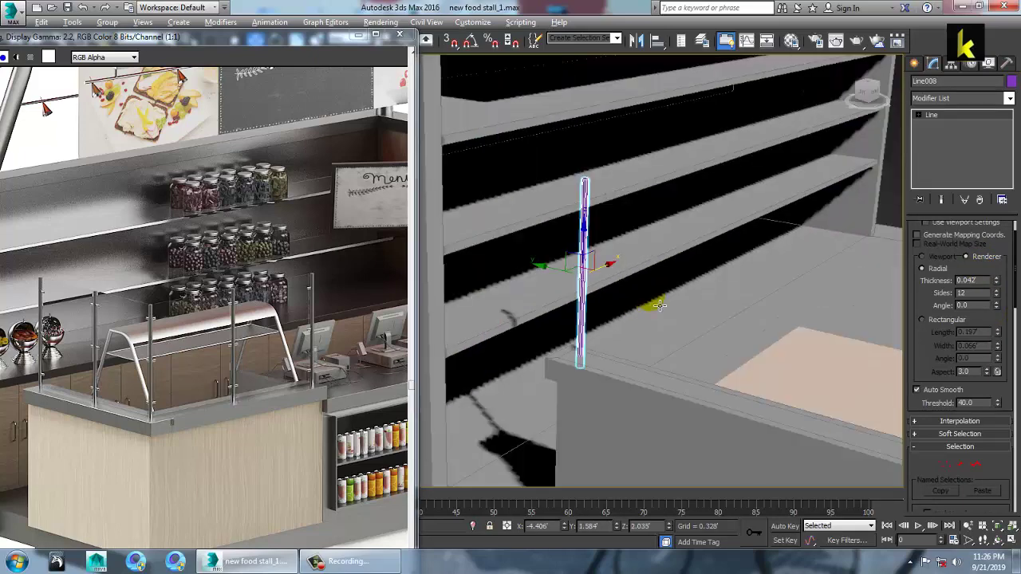
- Copy the post twice along the side ledge, to the ledge's middle and its front corner at Y 0.024' and -1.588'
key(alt+w)
right_click(485, 381)
key(alt+w)
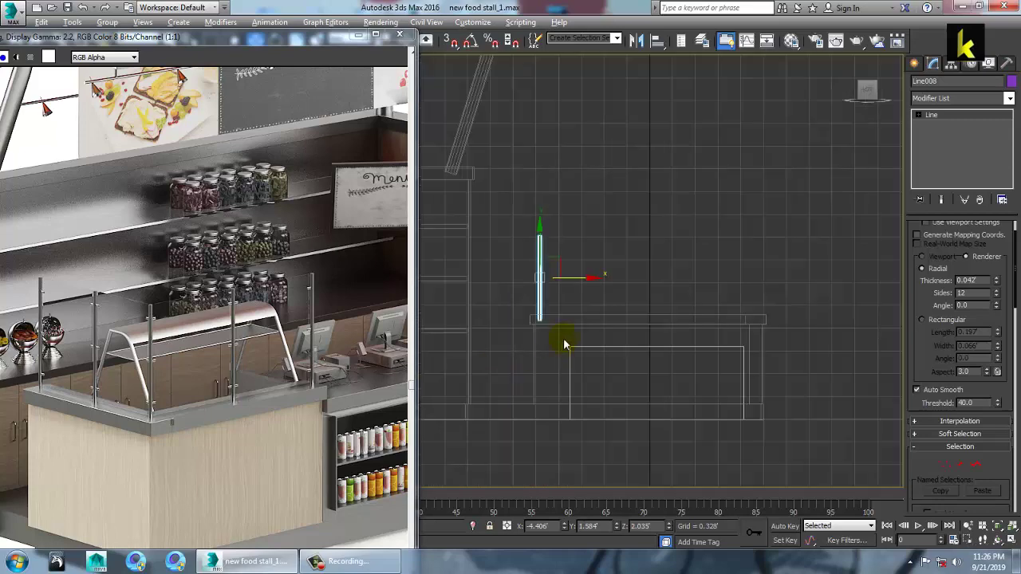
middle_drag(545, 303, 603, 335)
scroll(604, 335, up, 2)
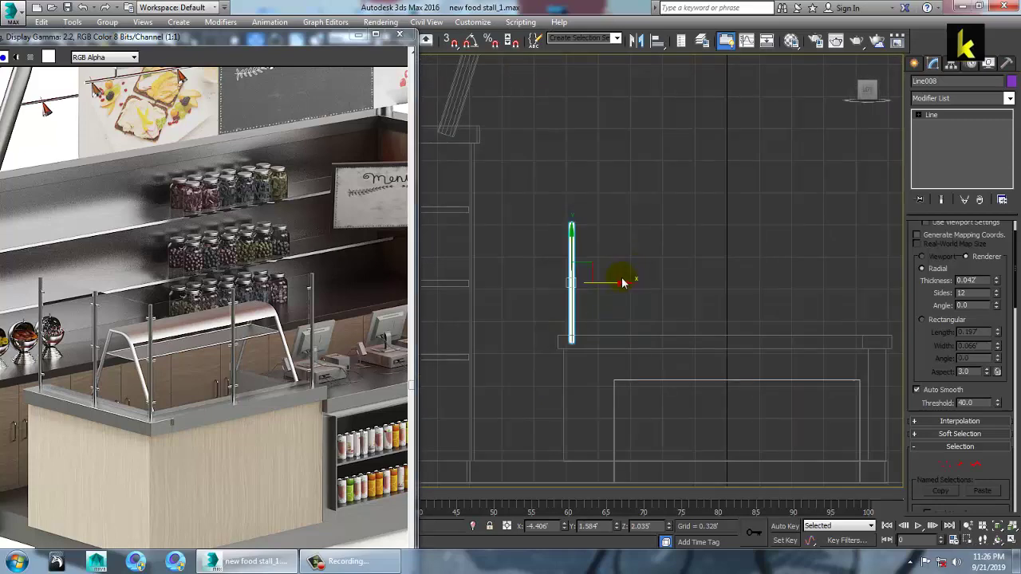
mouse_move(621, 294)
shift+mouse_down()
mouse_move(711, 293)
mouse_move(774, 311)
shift+mouse_up()
click(507, 335)
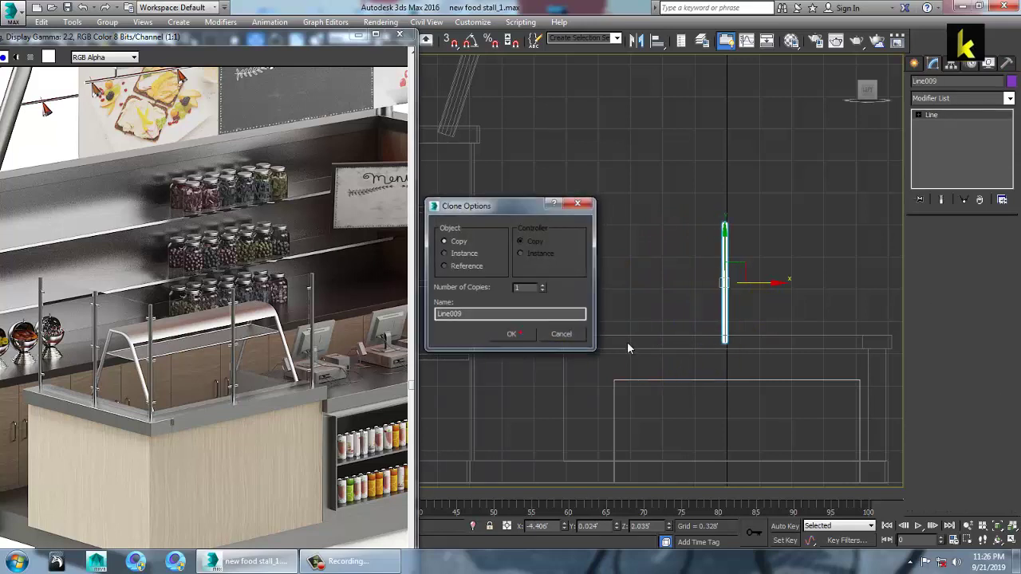
middle_drag(779, 313, 641, 327)
shift+drag(638, 306, 795, 322)
click(523, 334)
- Copy the corner post twice along the front ledge in the top view, to X -3.05' and -1.693'
key(alt+w)
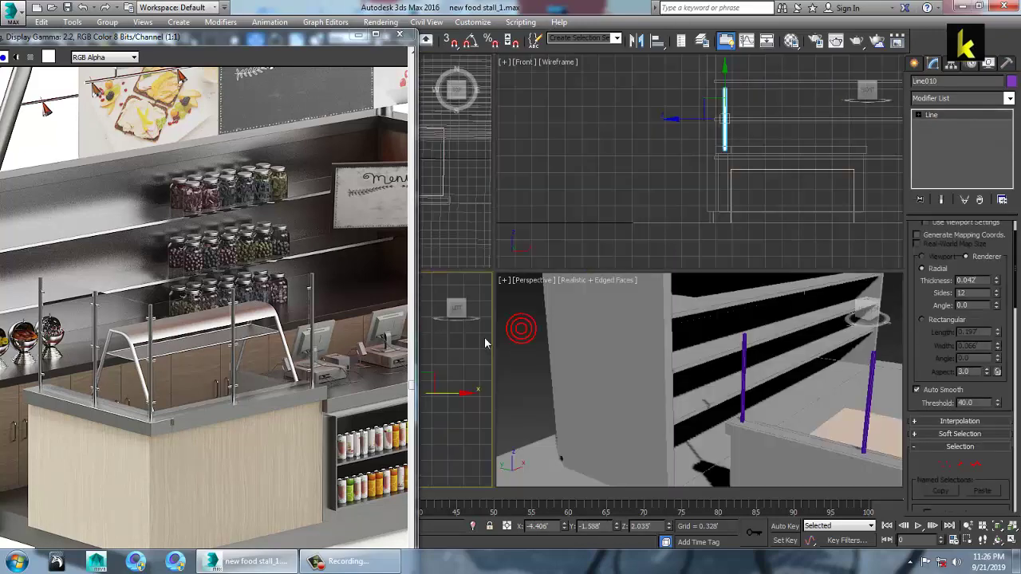
middle_click(460, 250)
key(alt+w)
scroll(594, 291, down, 2)
middle_drag(594, 291, 664, 267)
scroll(662, 295, up, 3)
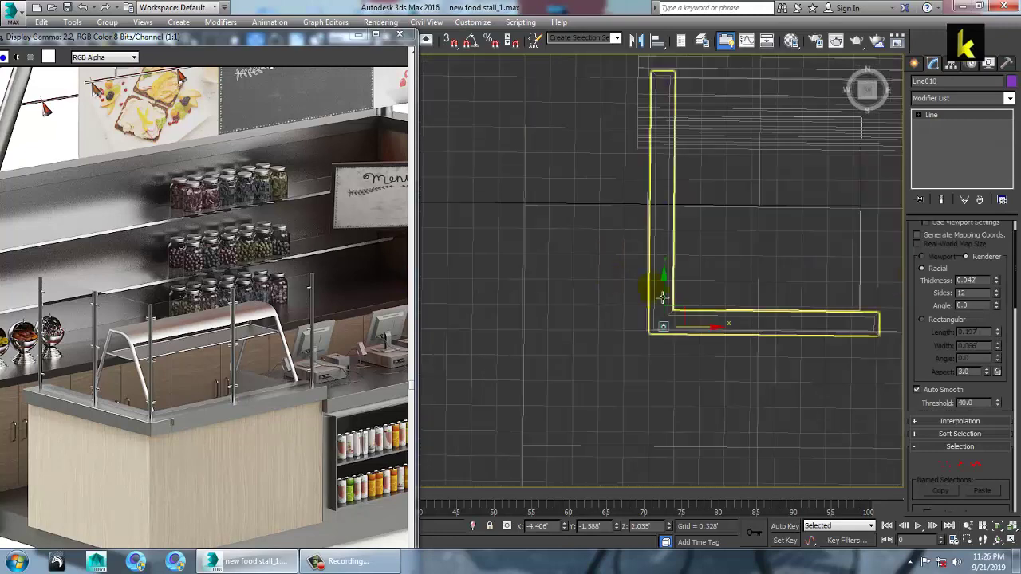
middle_drag(656, 309, 544, 303)
drag(610, 329, 711, 334)
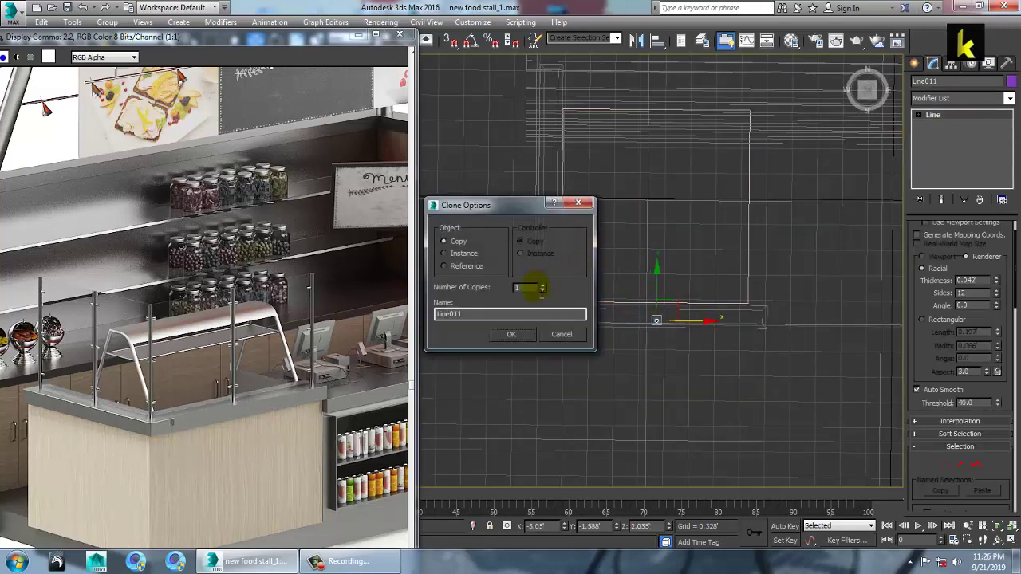
click(512, 334)
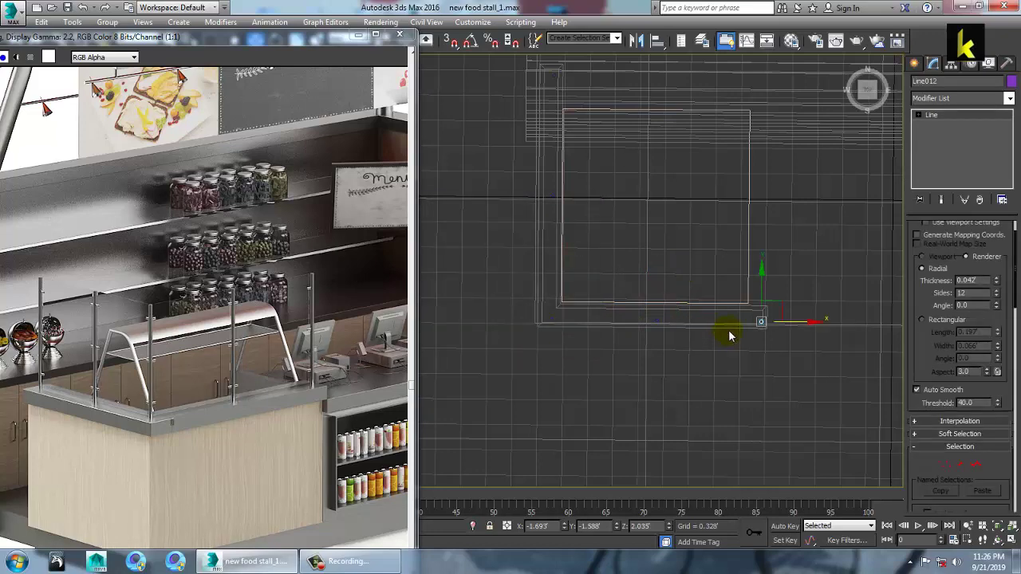
- Draw a rectangle about 1.099' by 1.496' between the side ledge's rear and middle posts in the left view
key(alt+w)
right_click(469, 400)
key(alt+w)
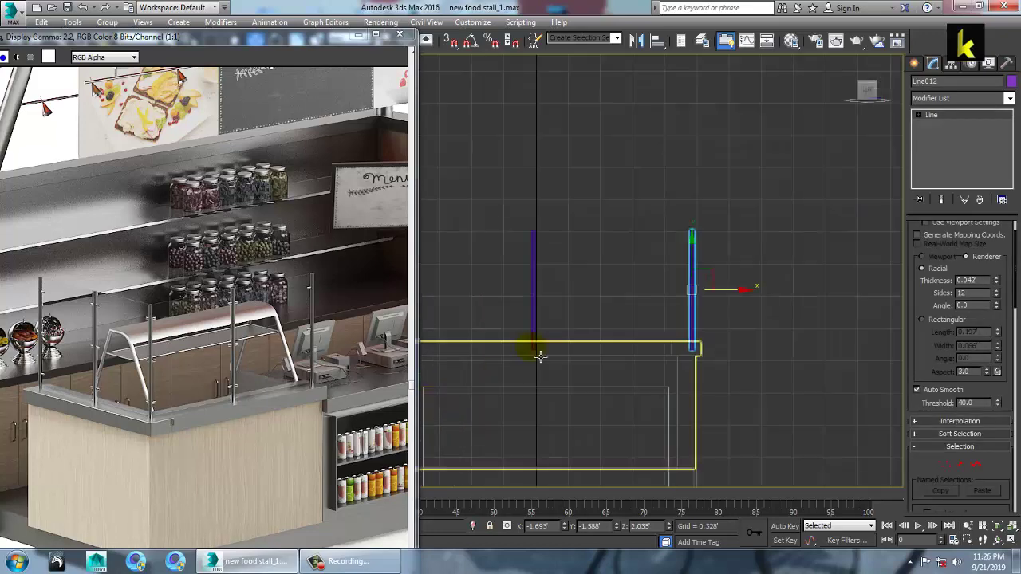
middle_drag(540, 356, 650, 287)
click(913, 64)
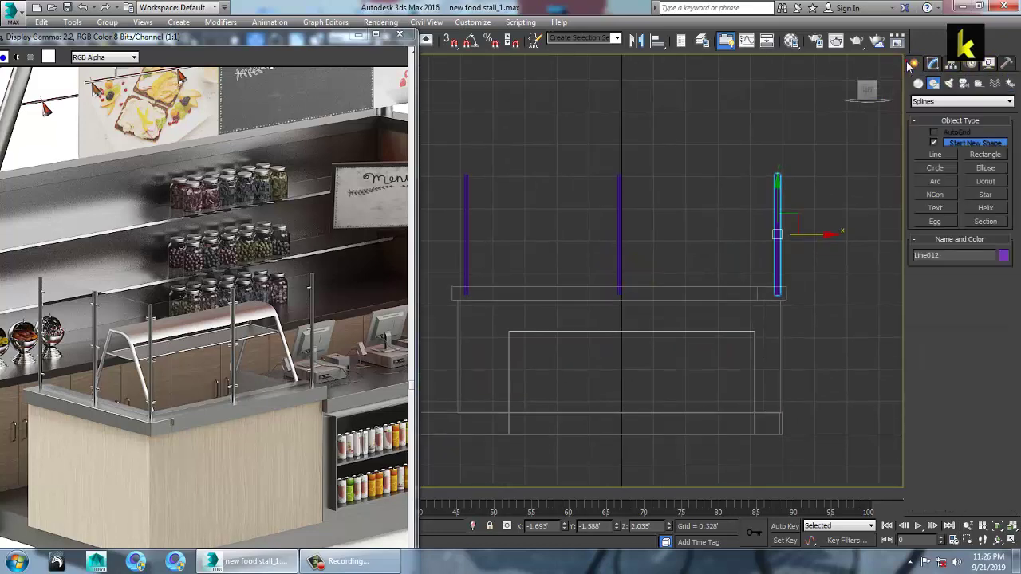
click(983, 154)
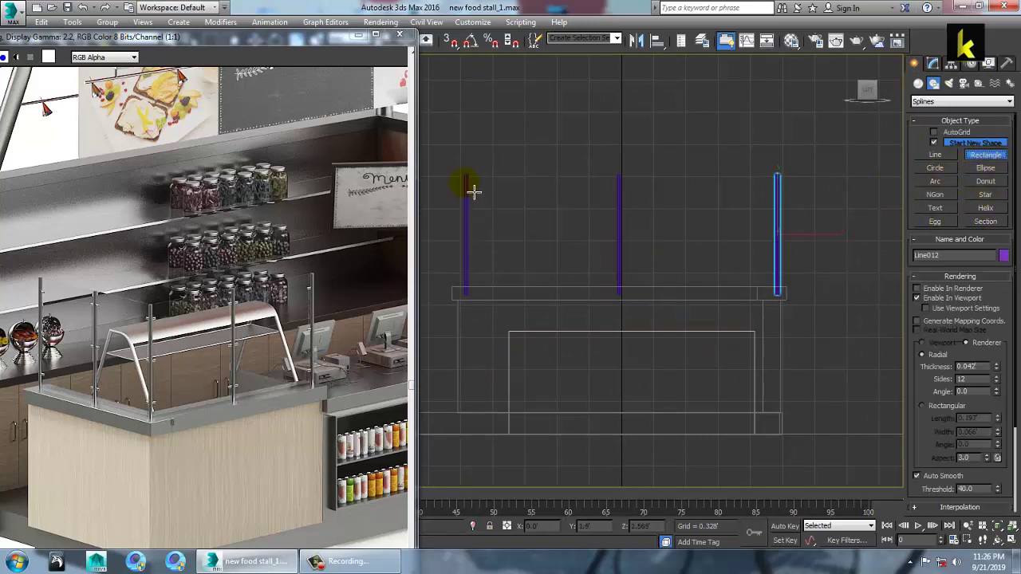
drag(475, 189, 625, 297)
right_click(615, 289)
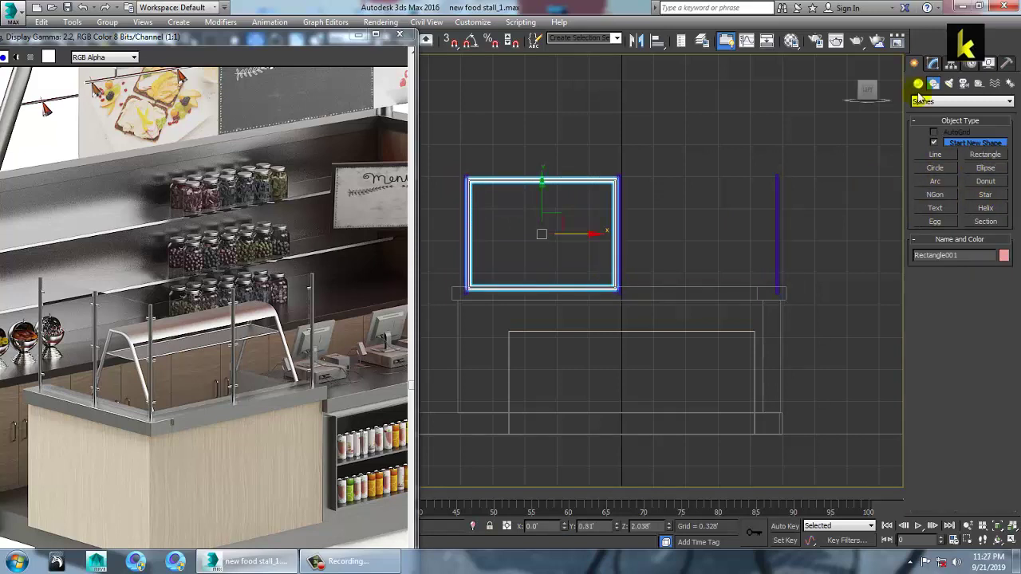
- Switch the rectangle's rendering shape to Rectangular and turn off its rendering in the viewport
click(933, 64)
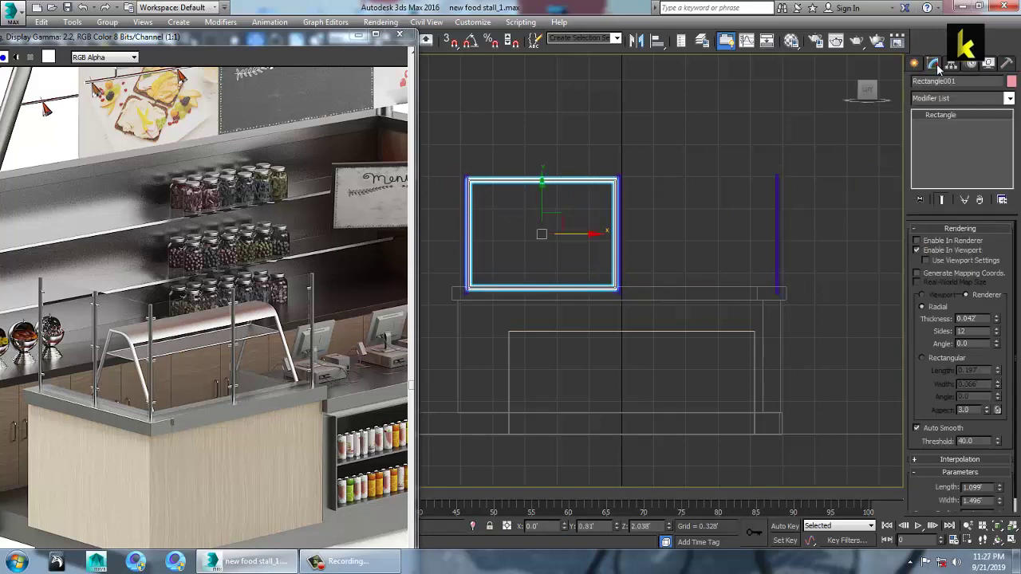
click(933, 362)
key(alt+w)
alt+middle_drag(791, 407, 786, 392)
key(z)
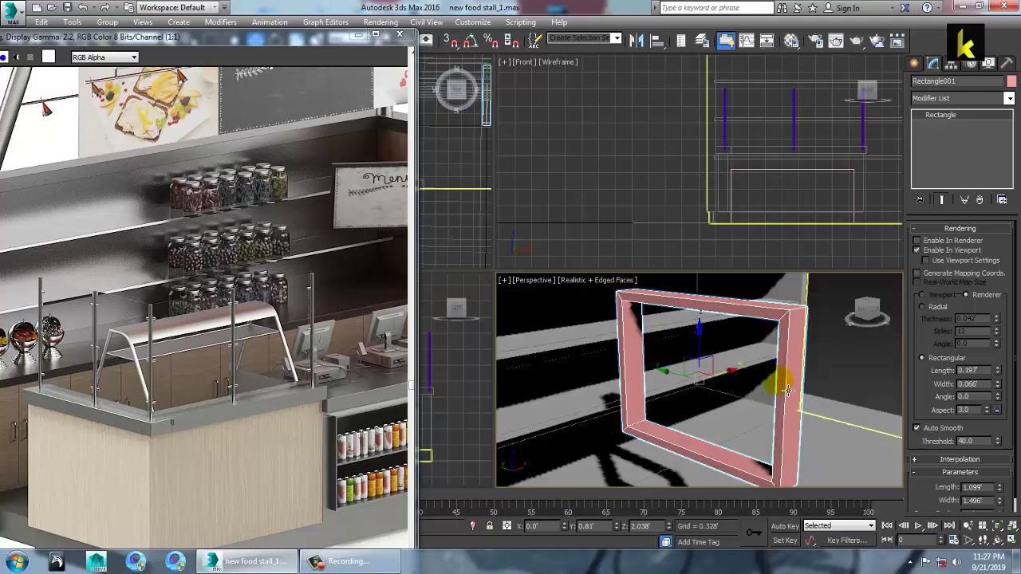
click(917, 250)
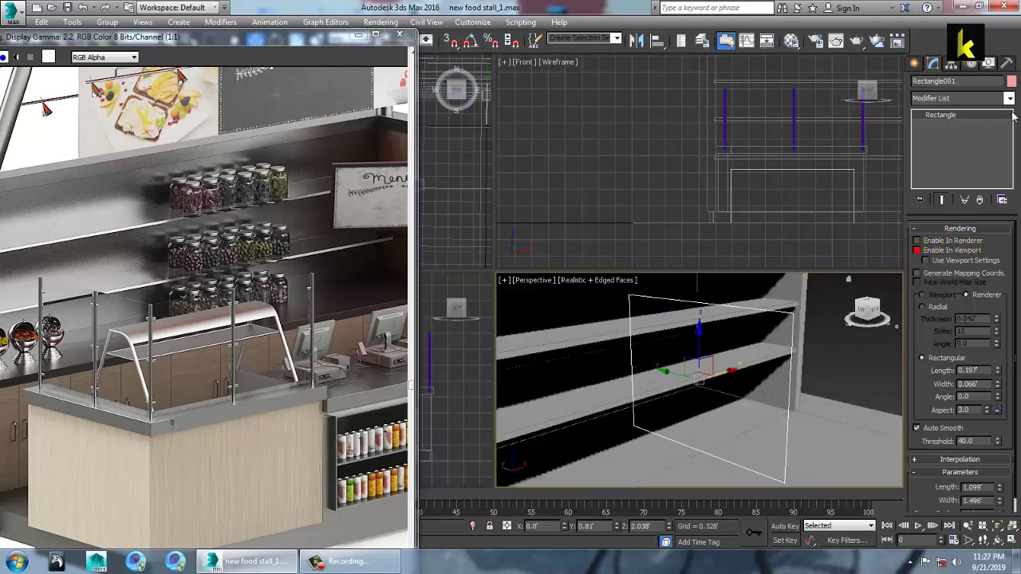
- Apply an Extrude modifier to the rectangle with an amount of 0.016' to make a thin glass panel
click(1008, 98)
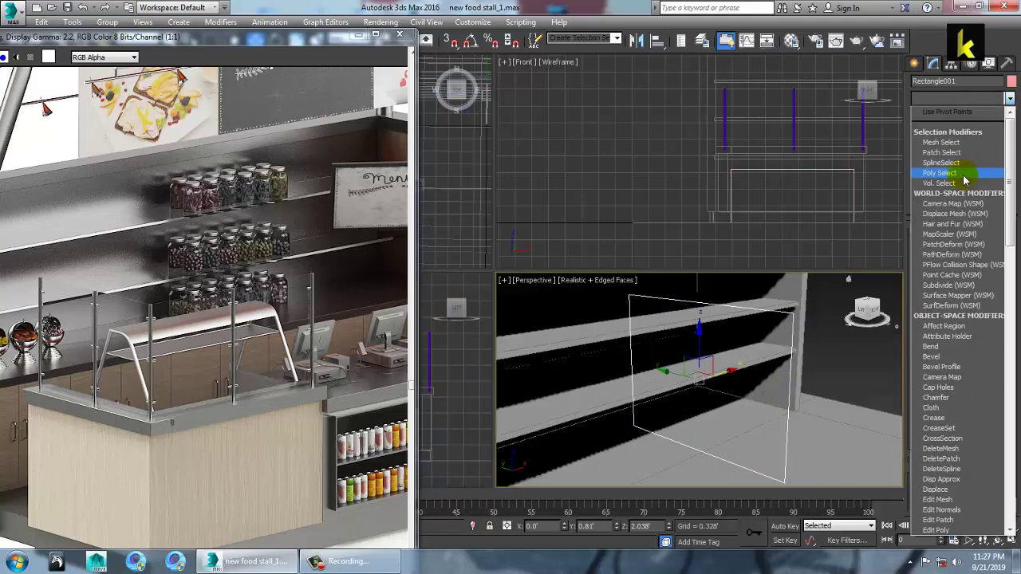
scroll(961, 175, down, 12)
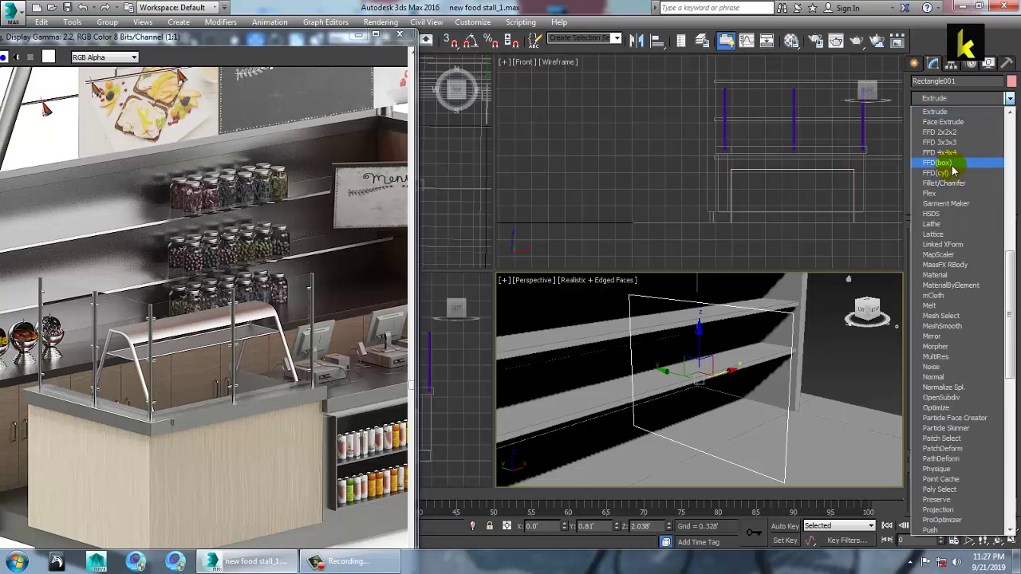
click(934, 111)
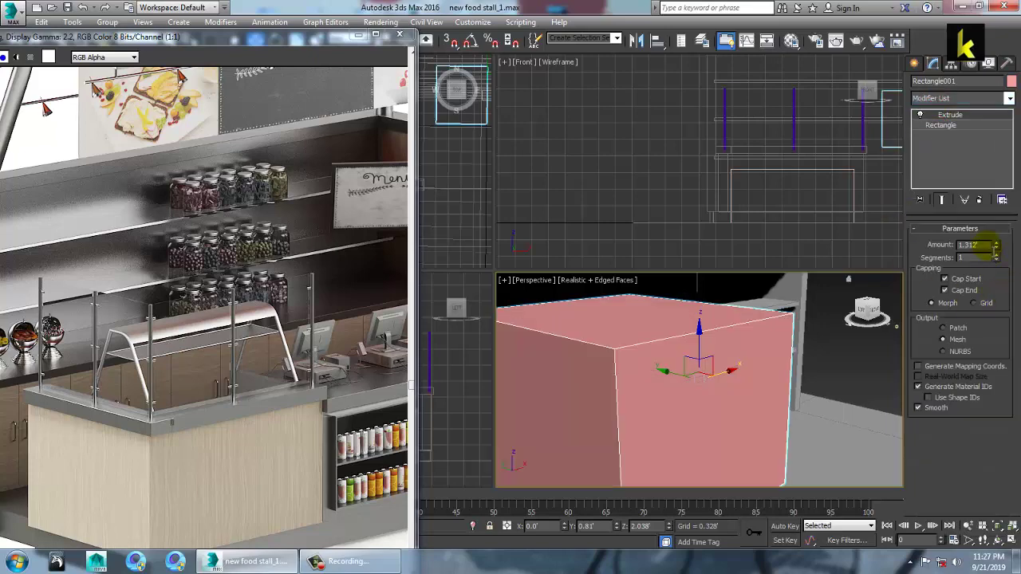
drag(997, 249, 1012, 297)
drag(1011, 299, 1011, 314)
- Move the thin panel along X to -4.394' so that it sits between the side ledge's rear and middle posts
alt+middle_drag(735, 350, 822, 349)
scroll(799, 322, down, 2)
drag(818, 344, 518, 439)
alt+middle_drag(637, 399, 766, 351)
key(alt+w)
middle_drag(765, 351, 692, 323)
scroll(788, 349, down, 5)
drag(659, 292, 526, 342)
key(alt+w)
right_click(452, 350)
key(z)
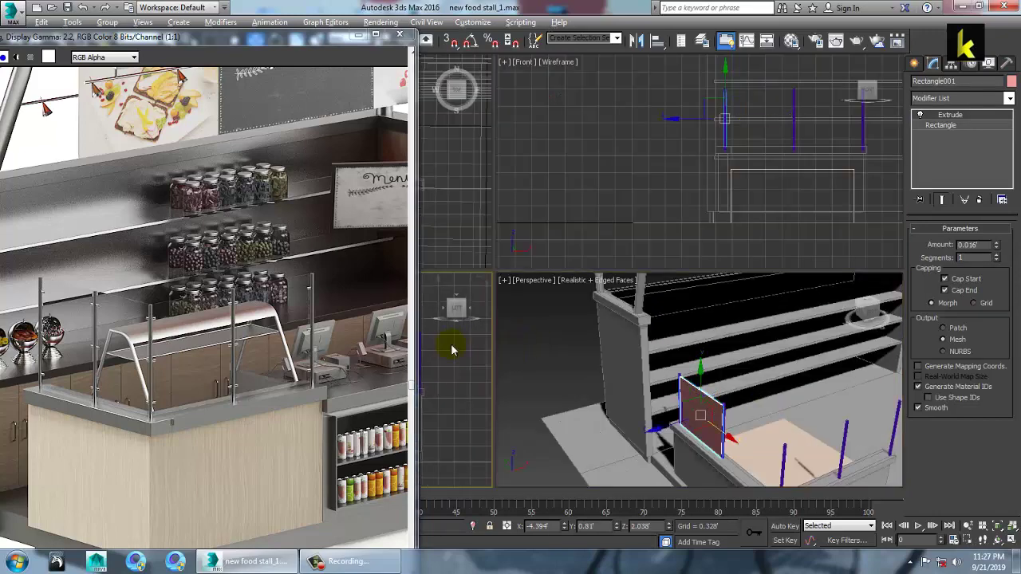
- Scale the glass panel's width to 104% and shift it to Y 0.803' so both ends reach into the side ledge's posts
key(alt+w)
middle_drag(575, 351, 691, 341)
scroll(684, 332, down, 3)
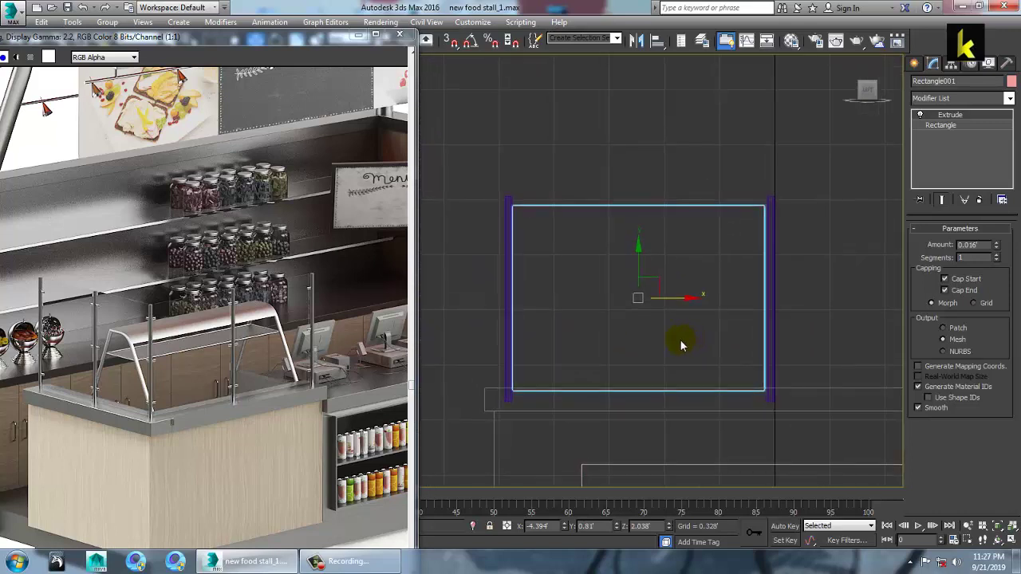
key(r)
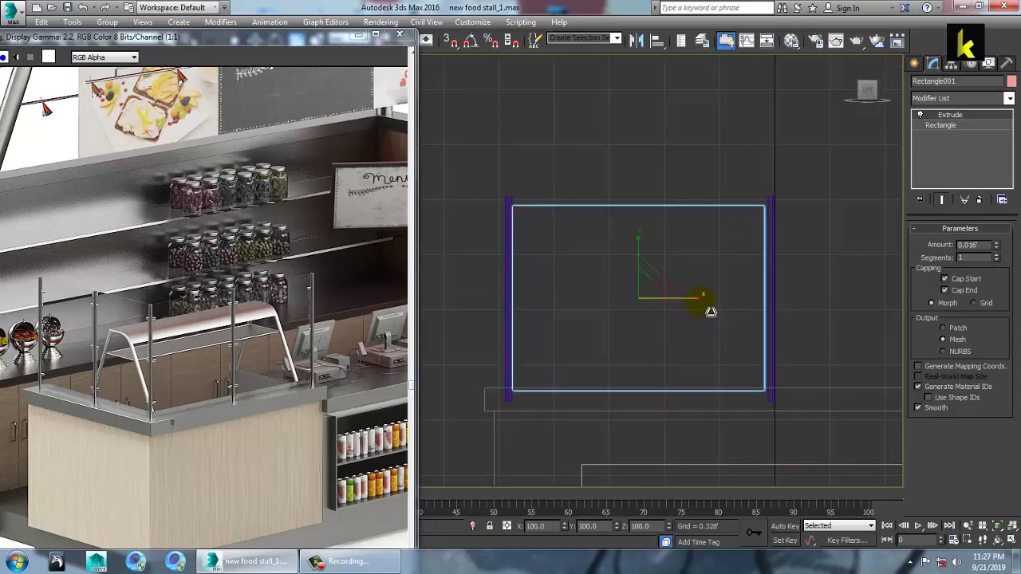
drag(702, 302, 704, 301)
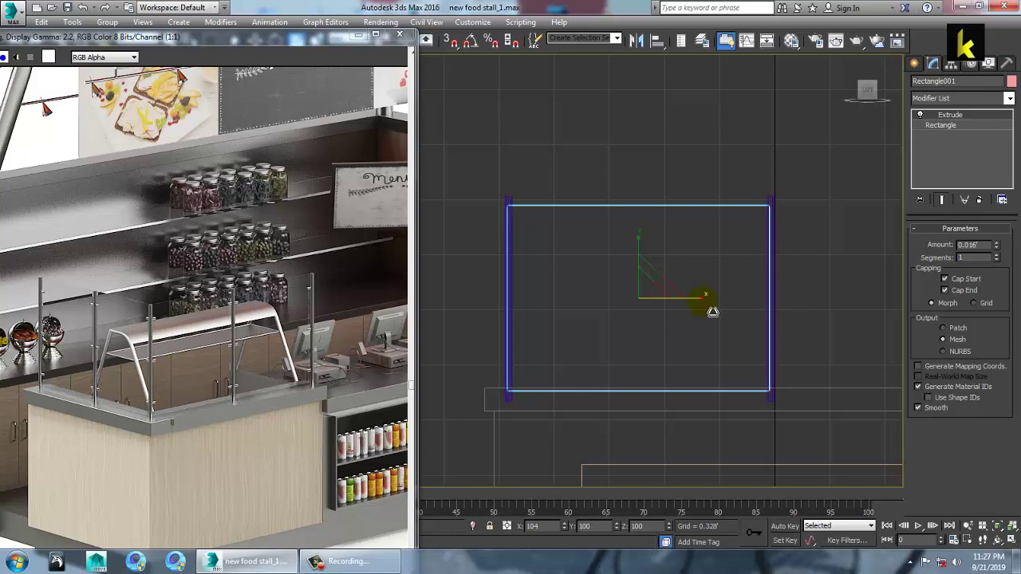
key(w)
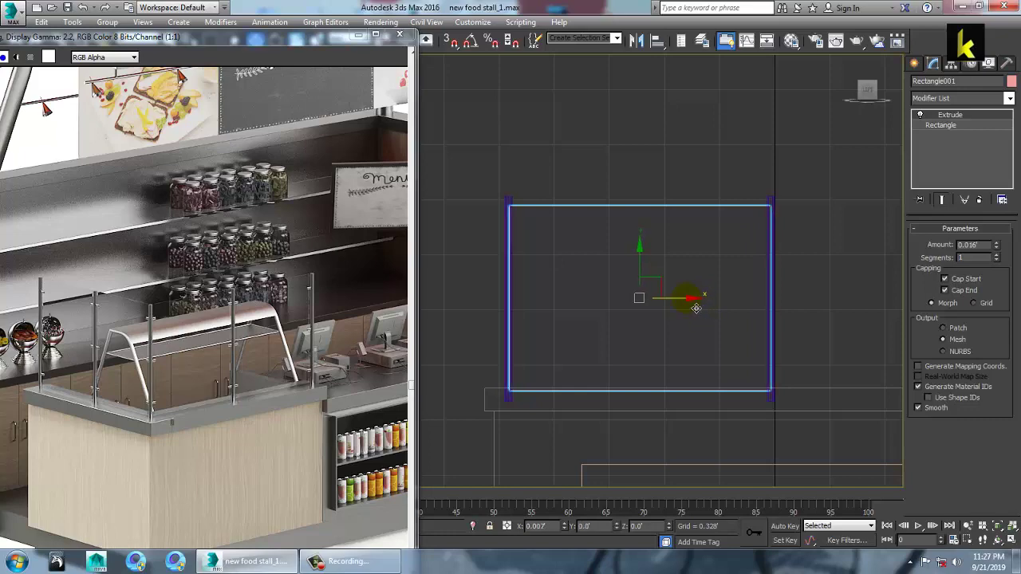
key(alt+w)
right_click(517, 417)
key(alt+w)
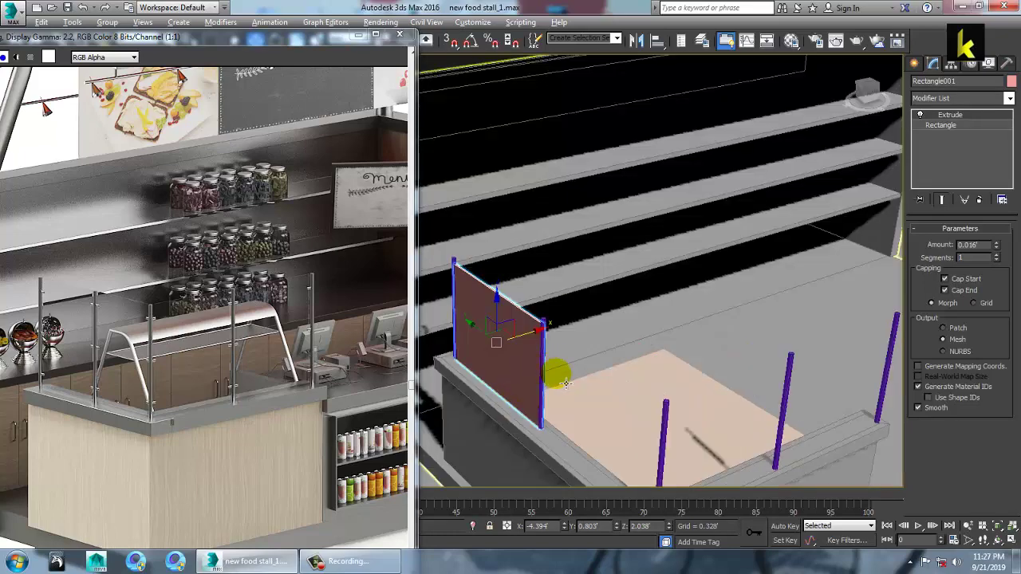
key(alt+w)
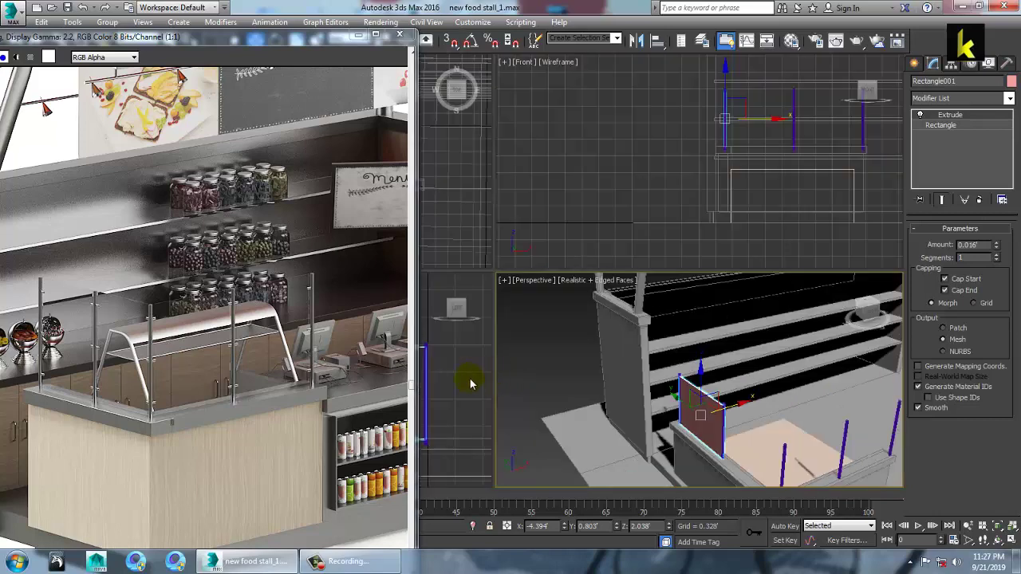
- Copy the glass panel along the side ledge to Y -0.777', between the middle and front corner posts
middle_drag(470, 380, 449, 377)
key(alt+w)
middle_drag(616, 315, 536, 346)
mouse_move(538, 326)
shift+mouse_down()
mouse_move(678, 350)
mouse_move(669, 352)
shift+mouse_up()
click(523, 338)
middle_drag(653, 330, 598, 326)
scroll(606, 318, up, 2)
scroll(617, 315, up, 2)
key(alt+w)
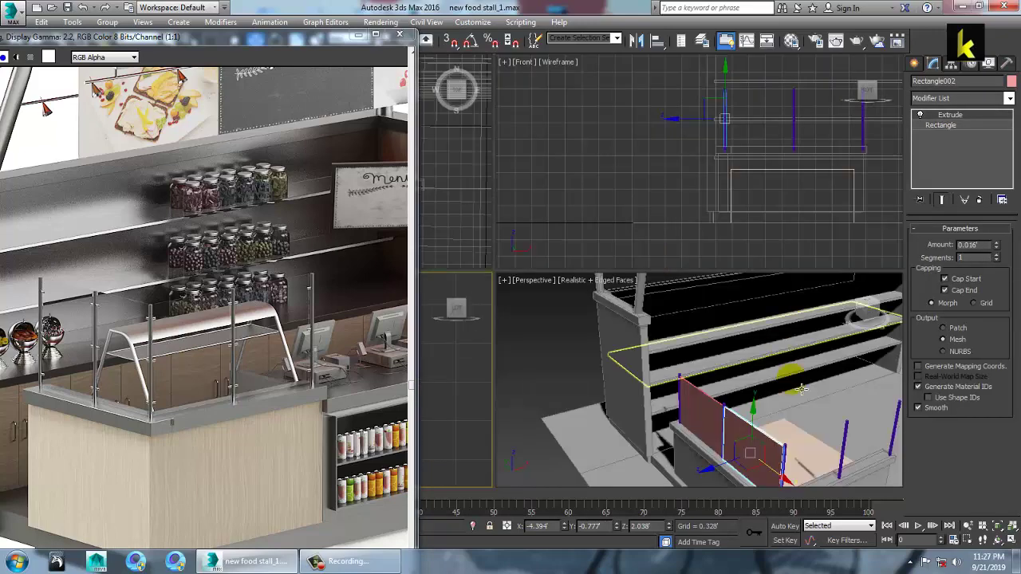
scroll(779, 414, down, 2)
key(alt+w)
alt+middle_drag(705, 400, 762, 365)
click(812, 175)
alt+middle_drag(618, 399, 702, 384)
click(634, 367)
right_click(625, 369)
mouse_move(716, 483)
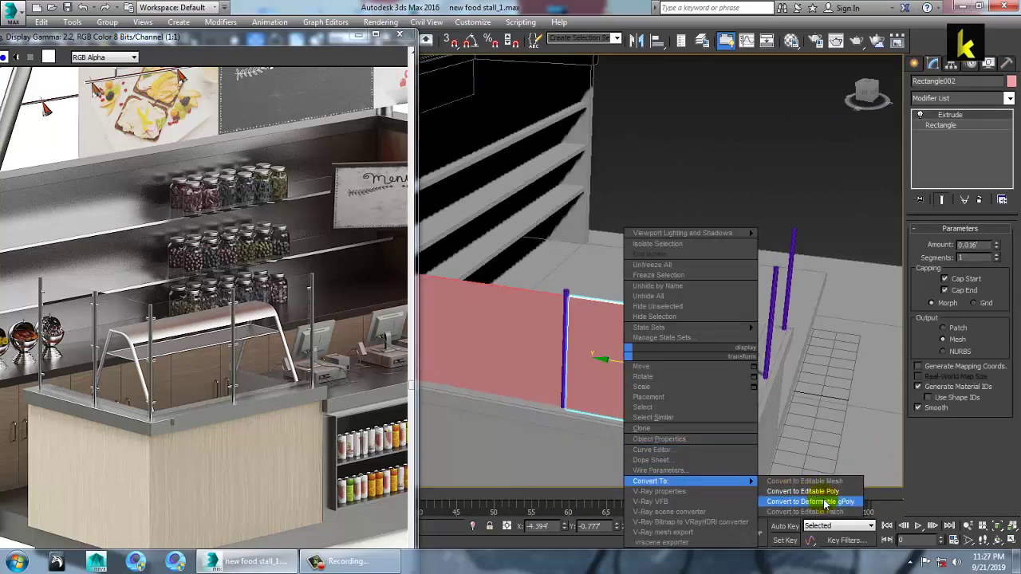
click(810, 502)
right_click(600, 342)
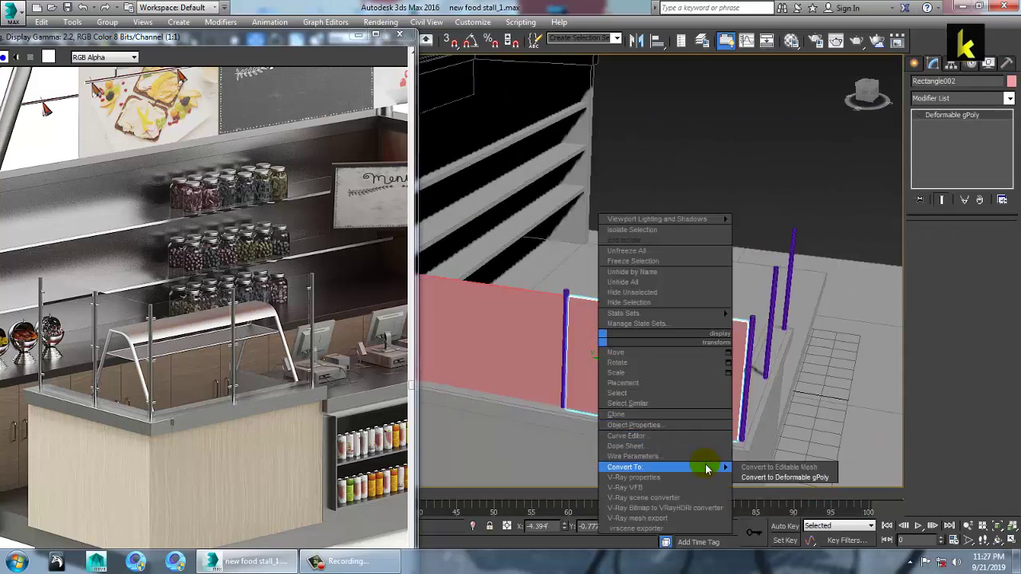
click(616, 352)
key(ctrl+z)
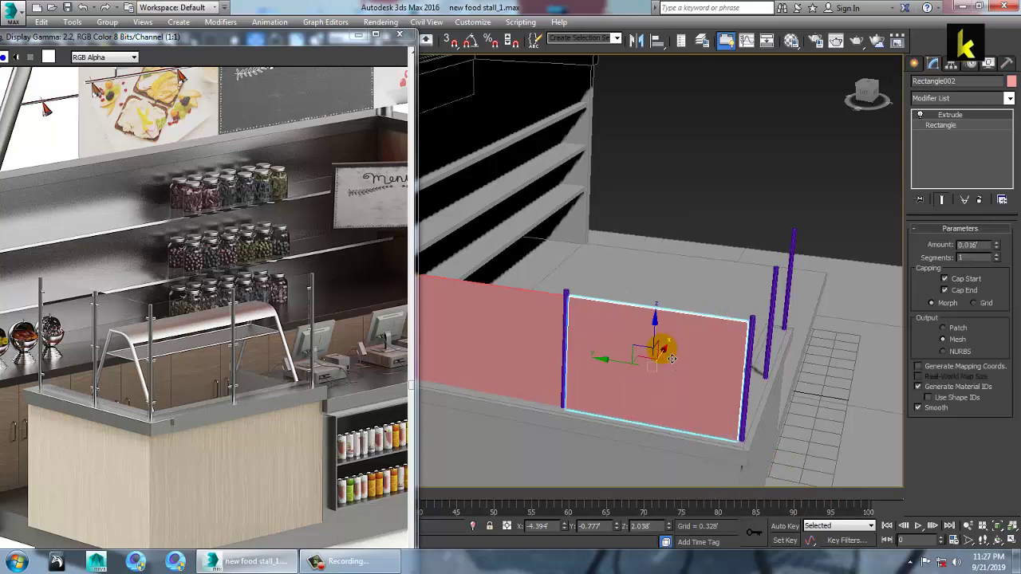
- Convert the second side panel to Editable Poly and move its front end vertices to Y -1.6' at the corner post
right_click(681, 343)
mouse_move(708, 472)
click(861, 482)
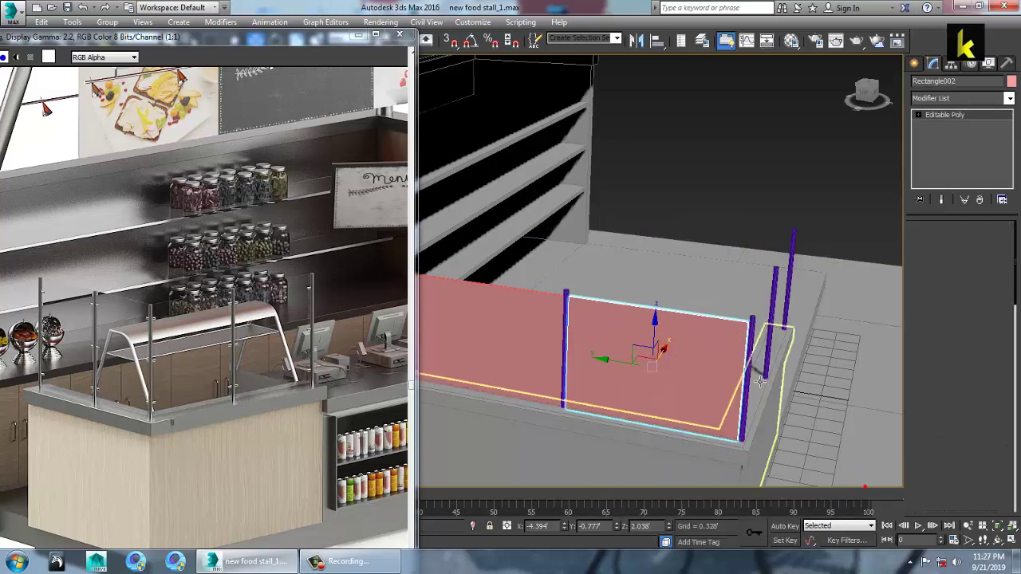
drag(720, 386, 726, 388)
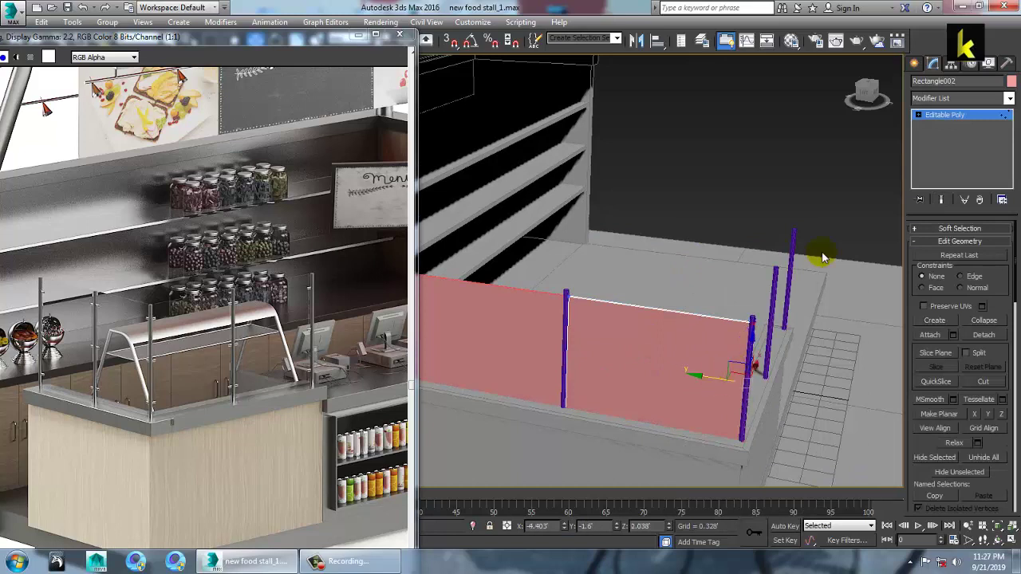
click(935, 119)
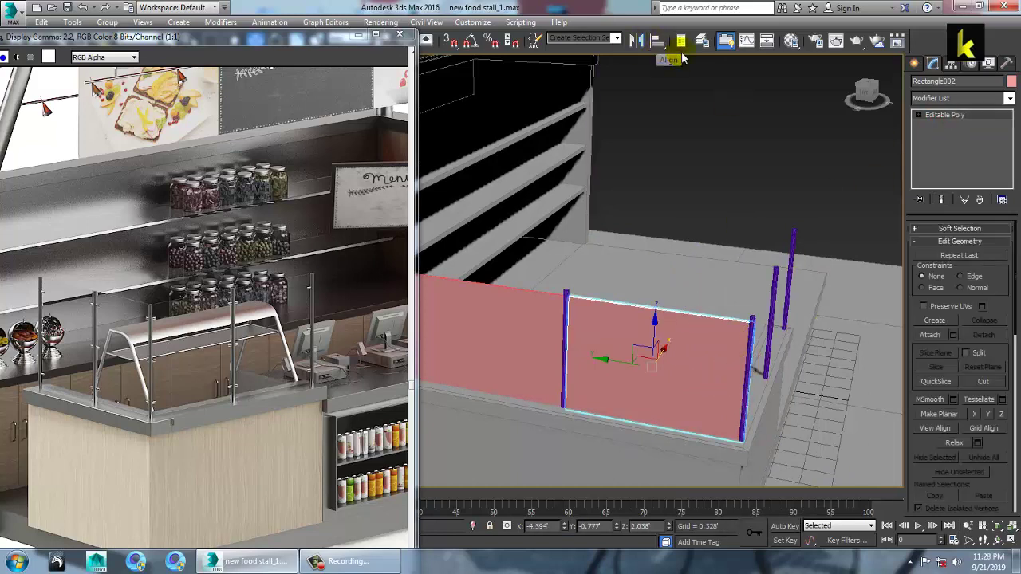
- Turn on angle snap with an angle increment of 90 degrees
right_click(472, 43)
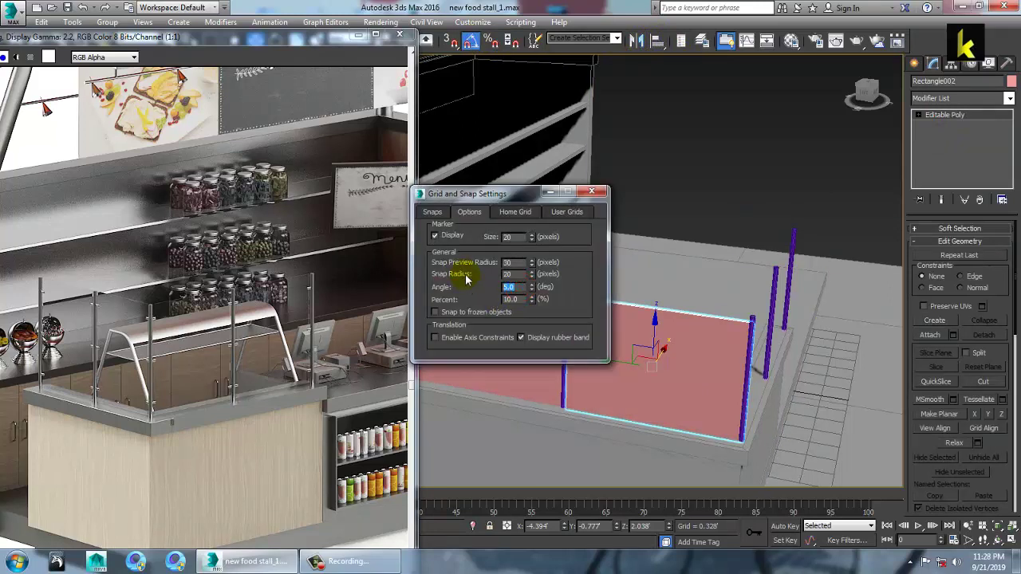
text(0.5)
key(Return)
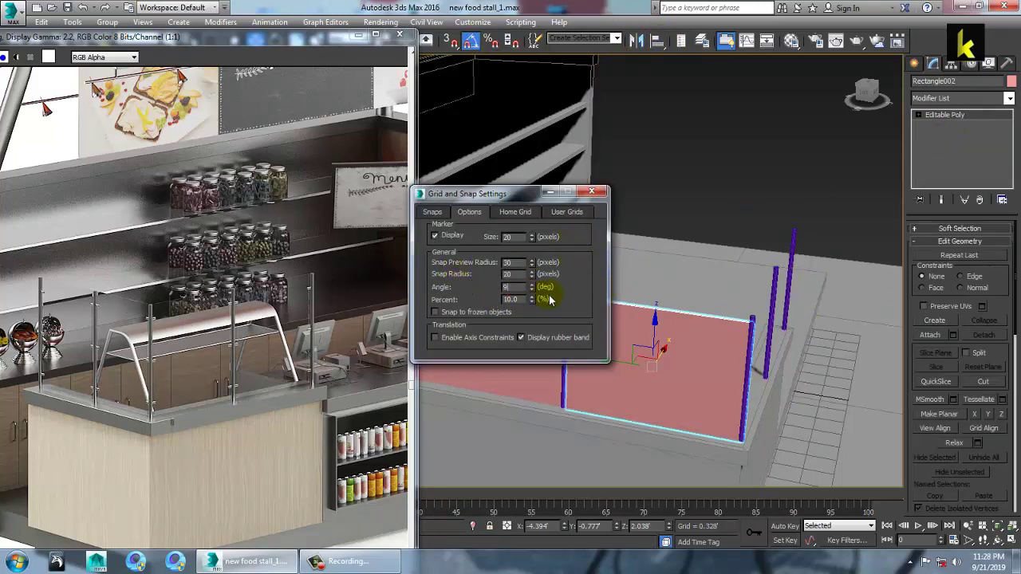
click(594, 194)
- In the top view, make a copy of the second side panel rotated 90 degrees
key(alt+w)
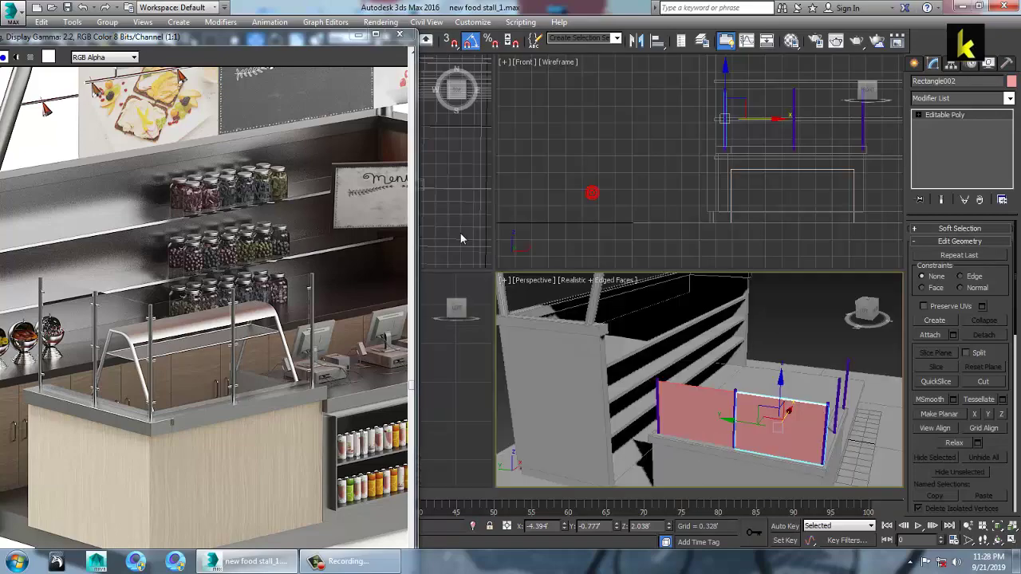
right_click(469, 229)
key(alt+w)
middle_drag(472, 229, 554, 224)
key(t)
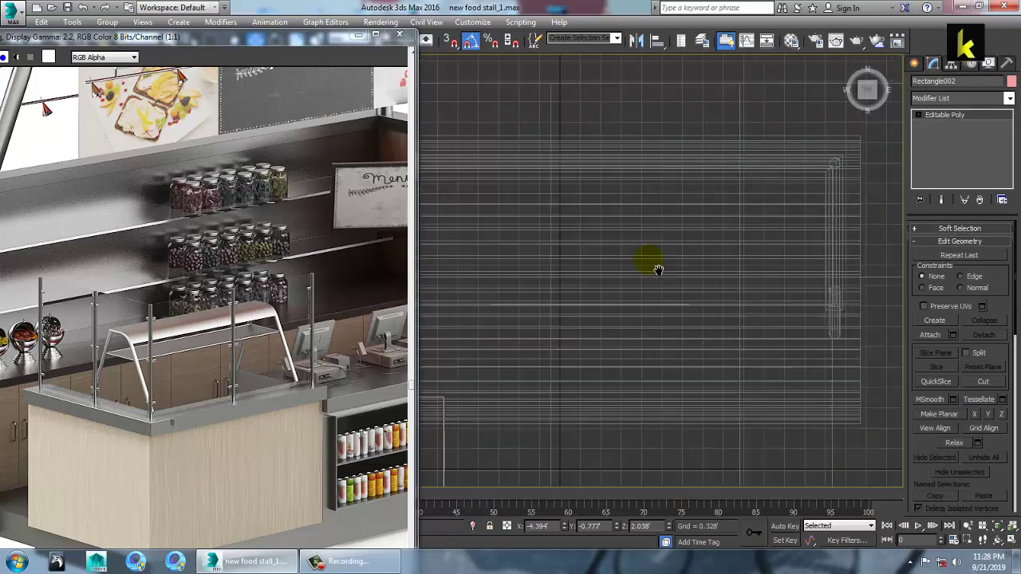
scroll(656, 267, down, 6)
middle_drag(657, 266, 604, 264)
scroll(527, 286, up, 3)
middle_drag(526, 287, 633, 215)
scroll(633, 216, up, 3)
key(e)
middle_drag(638, 285, 641, 250)
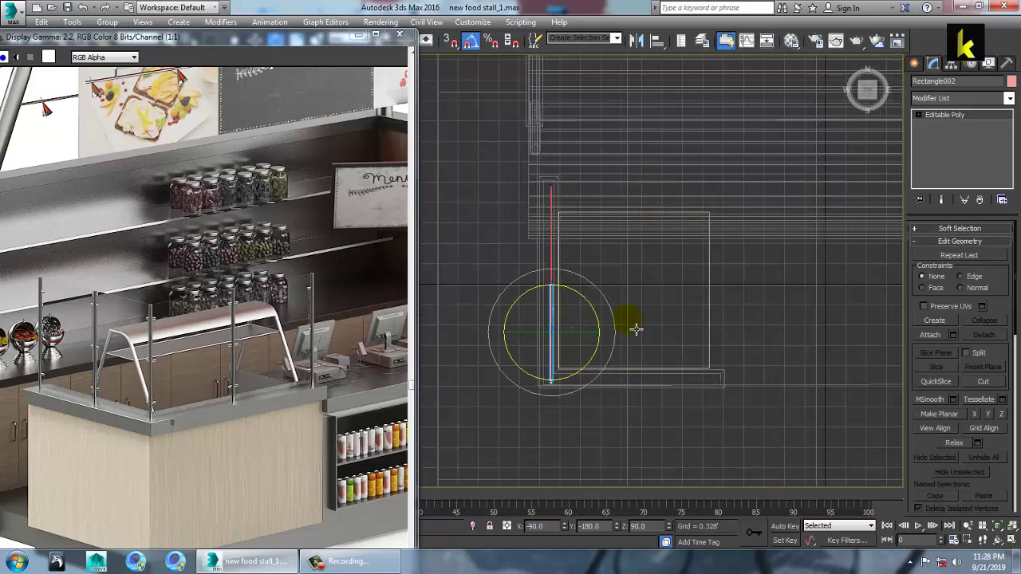
shift+drag(609, 306, 611, 311)
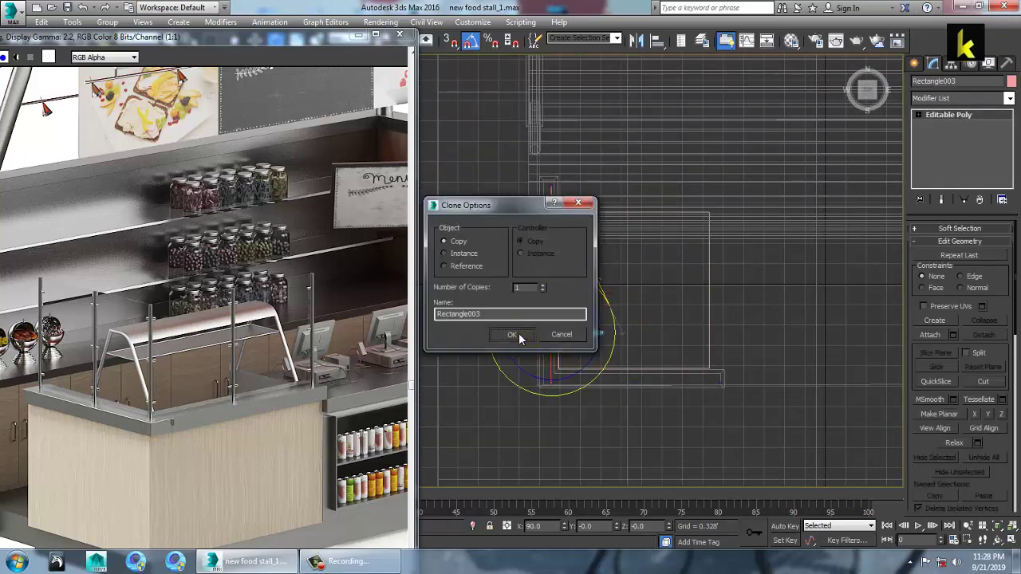
click(518, 334)
- Move the rotated panel copy onto the front ledge so that it starts at the corner post
middle_drag(590, 314, 587, 259)
scroll(592, 264, up, 3)
key(w)
drag(556, 307, 650, 317)
drag(618, 279, 662, 375)
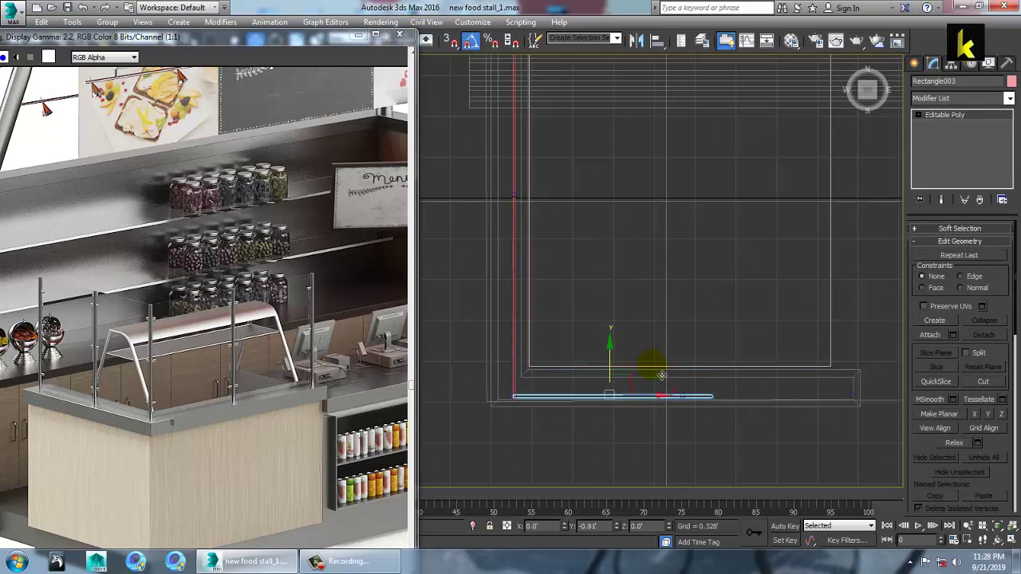
- Move the front panel's far end vertices to X -3.053' so that it ends at the front ledge's middle post
middle_drag(662, 375, 619, 328)
scroll(622, 330, up, 2)
key(1)
drag(662, 283, 759, 397)
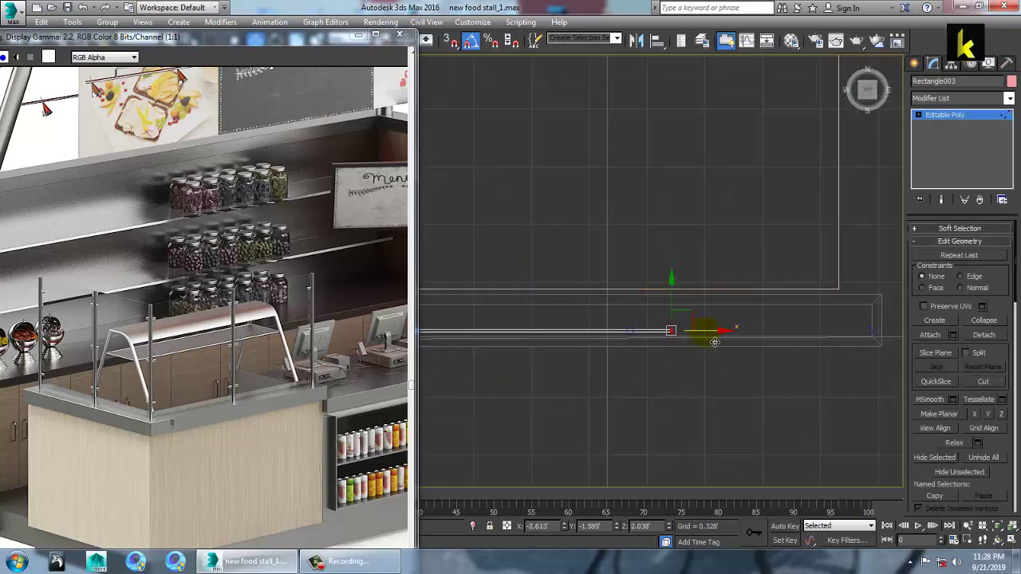
drag(677, 352, 676, 352)
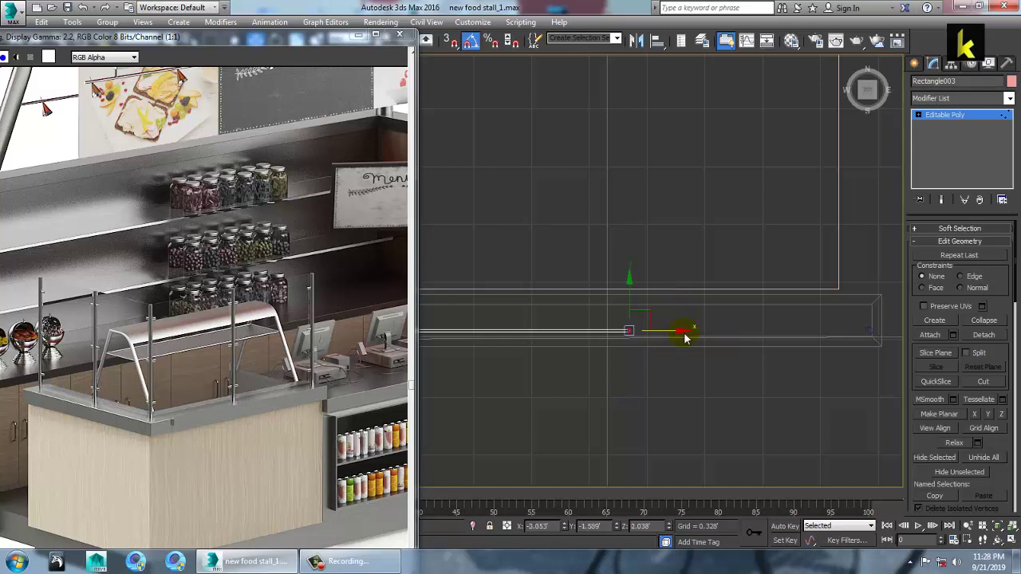
click(939, 118)
- Copy the front panel along X to -2.262', between the front ledge's middle and end posts
middle_drag(643, 328, 585, 327)
shift+drag(522, 331, 759, 375)
click(522, 334)
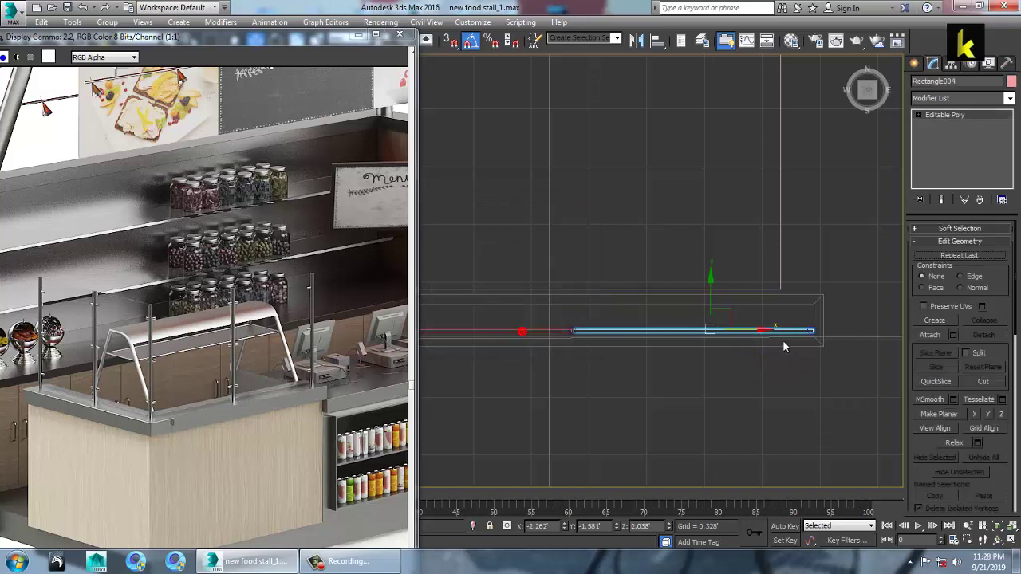
- Adjust the second front panel's outer end vertices to X -1.701' at the end post
key(1)
middle_drag(803, 353, 690, 336)
scroll(720, 335, up, 3)
drag(773, 287, 763, 297)
key(alt+w)
middle_click(723, 390)
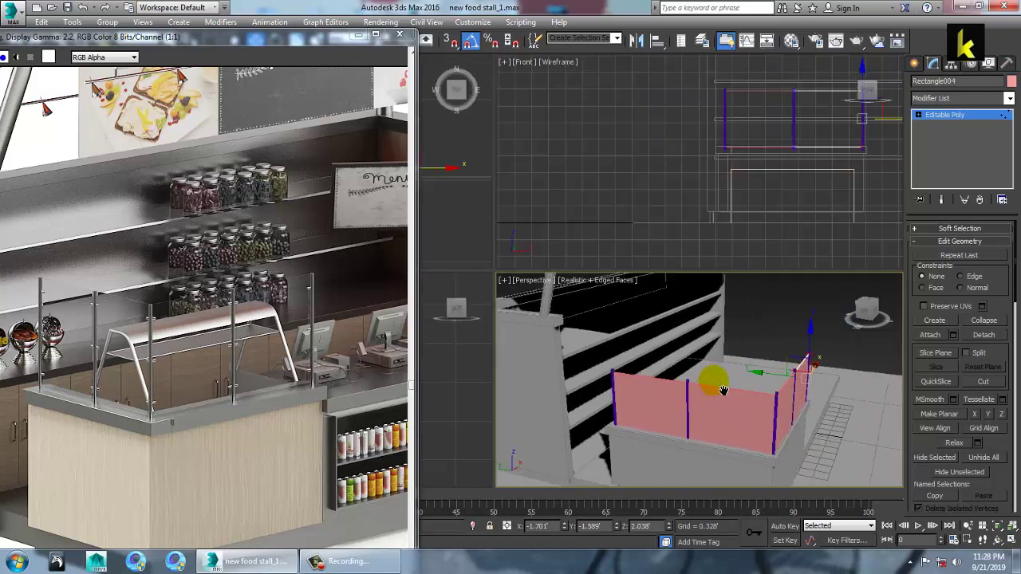
key(alt+w)
alt+middle_drag(721, 382, 693, 335)
middle_drag(692, 335, 736, 341)
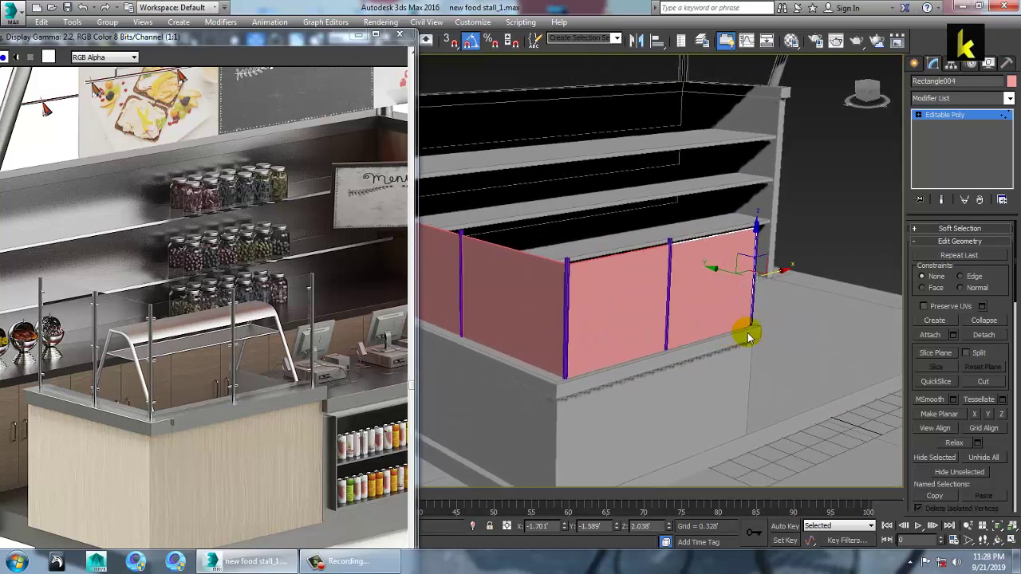
middle_drag(705, 302, 708, 301)
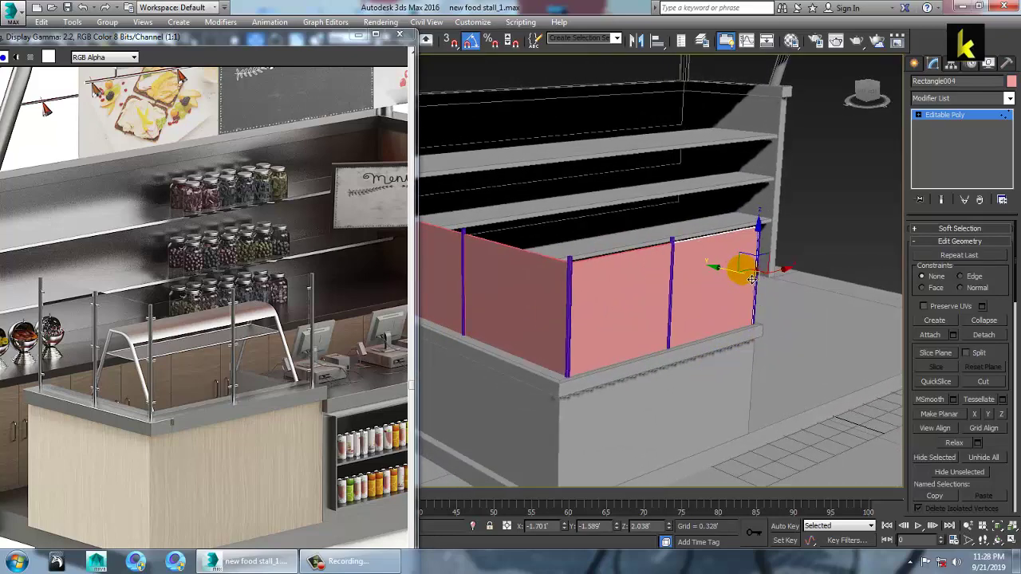
click(961, 117)
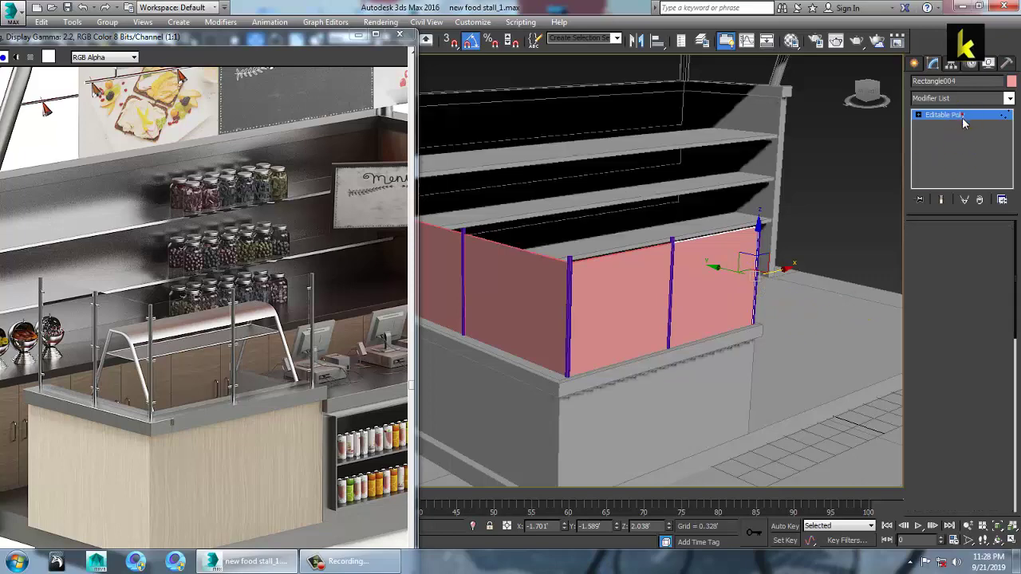
- Give all objects in the scene the same light gray object color and convert them to Editable Poly
key(ctrl+a)
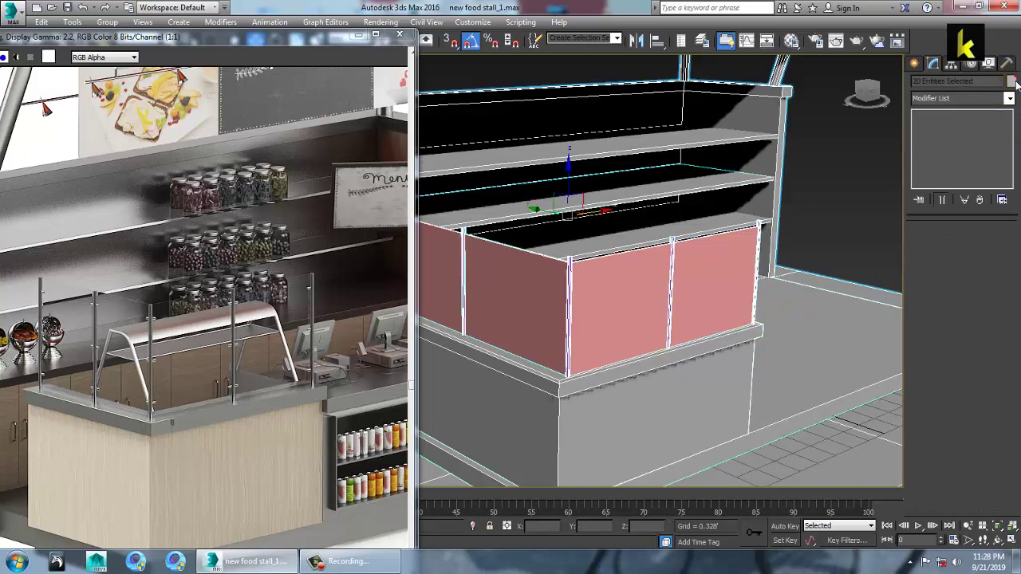
click(1011, 81)
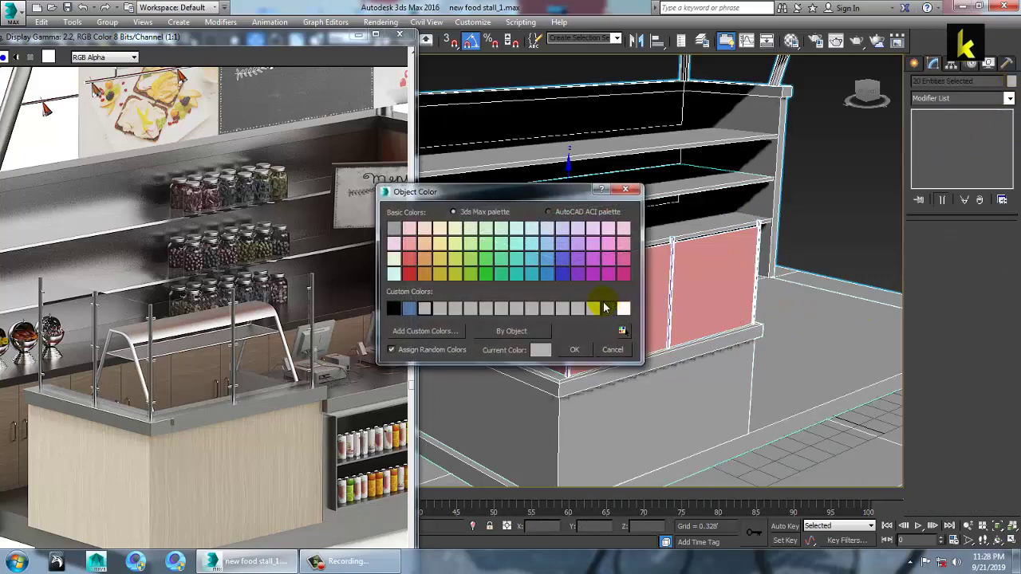
click(574, 349)
right_click(576, 261)
mouse_move(654, 390)
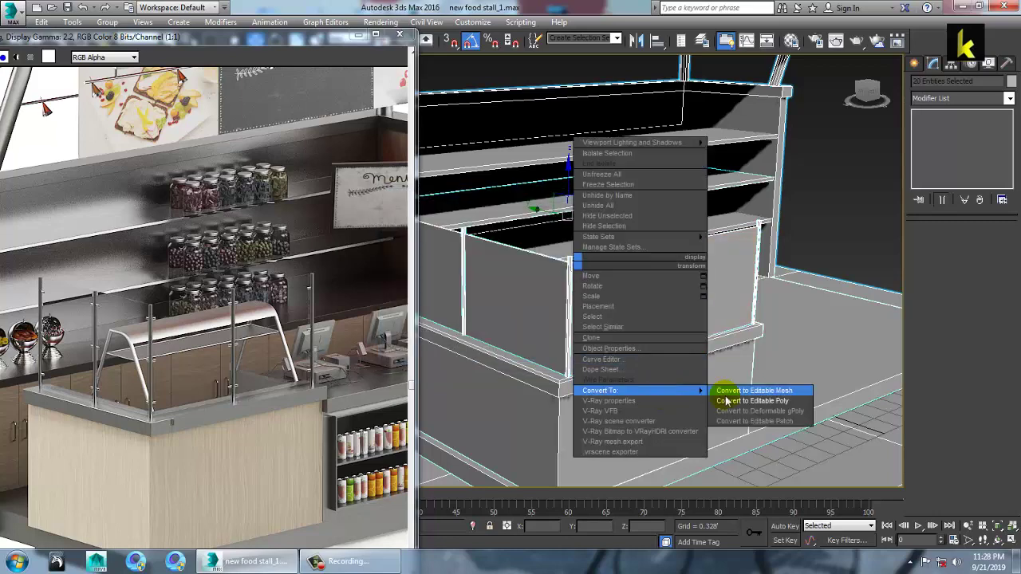
click(729, 401)
- Attach the front ledge's middle post to its end post
alt+middle_drag(670, 309, 564, 266)
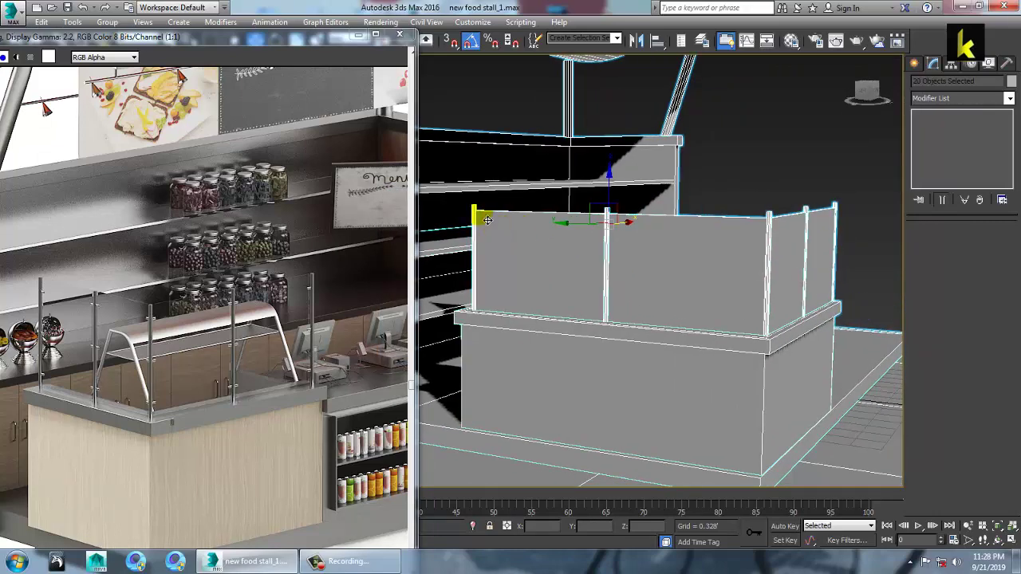
click(488, 220)
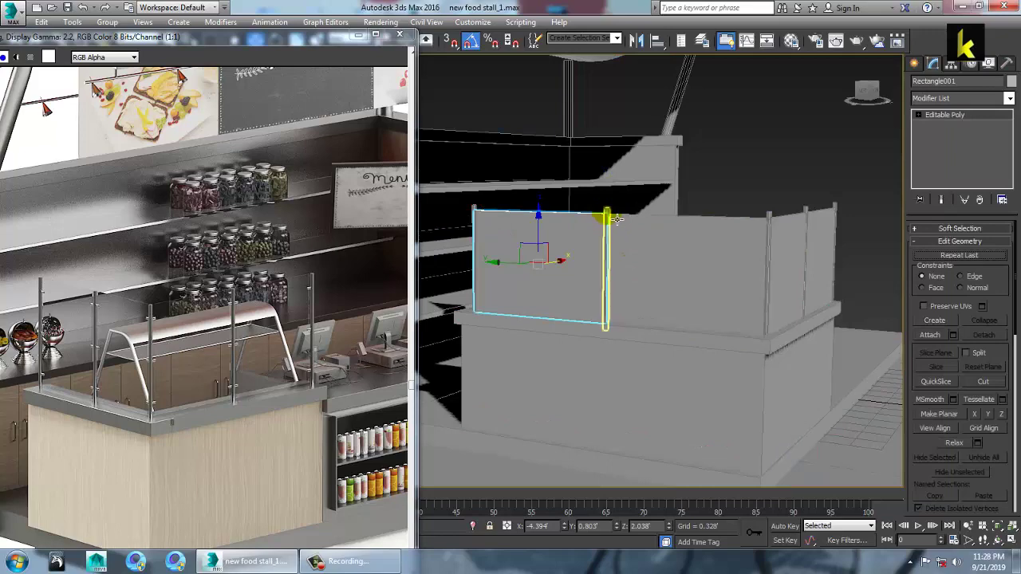
alt+middle_drag(606, 221, 521, 243)
key(alt+w)
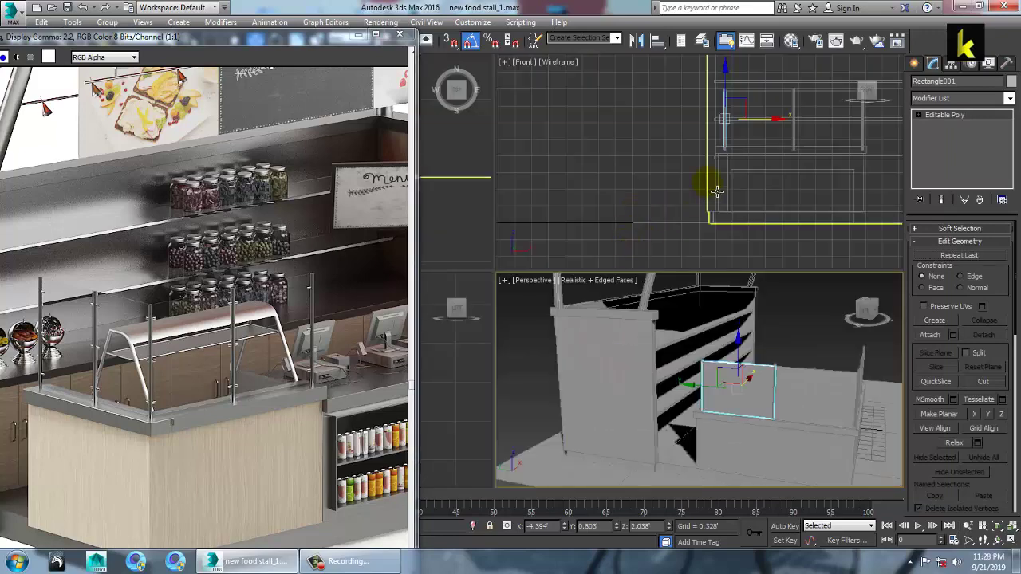
middle_drag(748, 169, 672, 212)
key(alt+w)
middle_drag(682, 258, 805, 288)
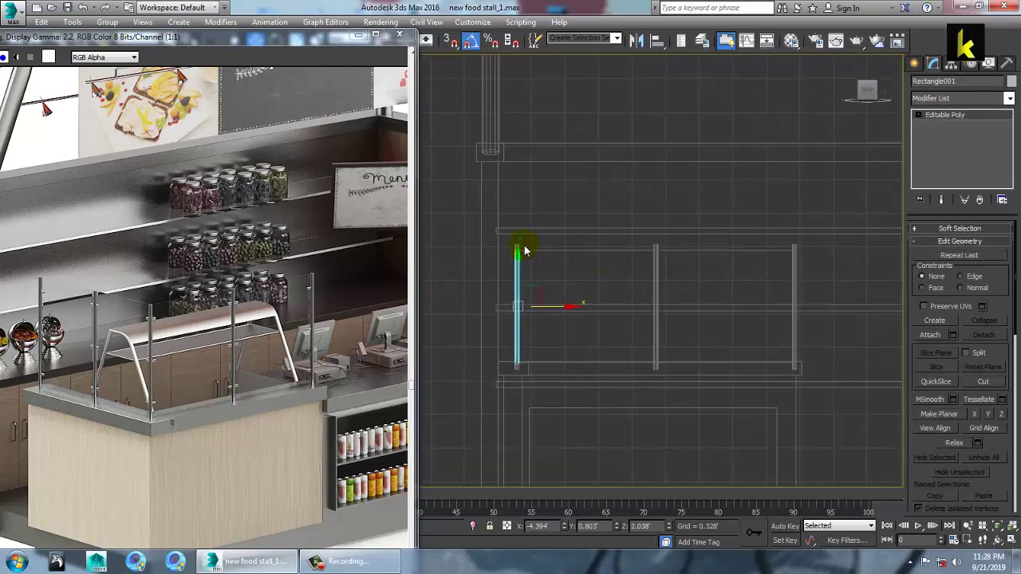
drag(892, 233, 895, 234)
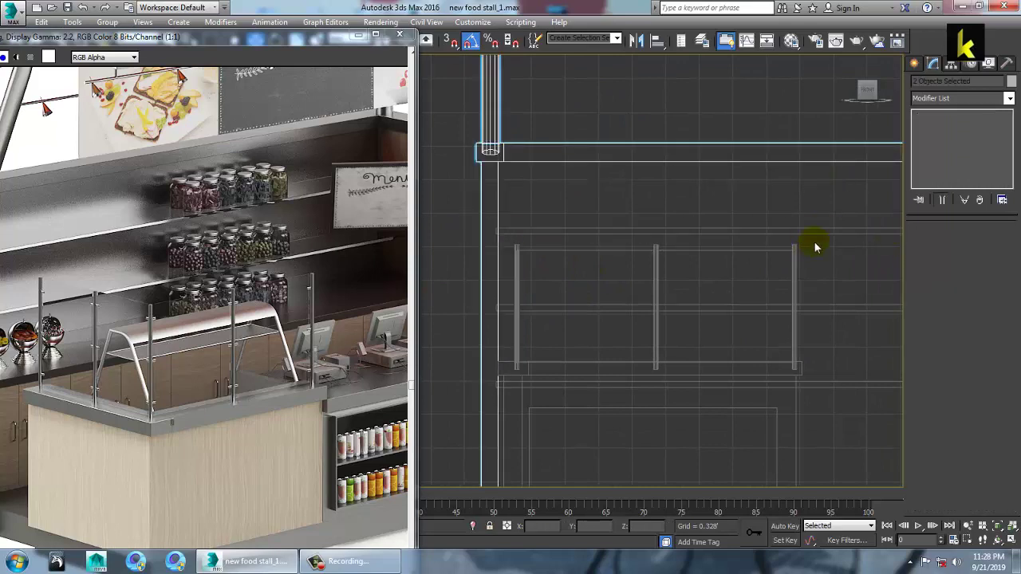
click(813, 242)
click(796, 249)
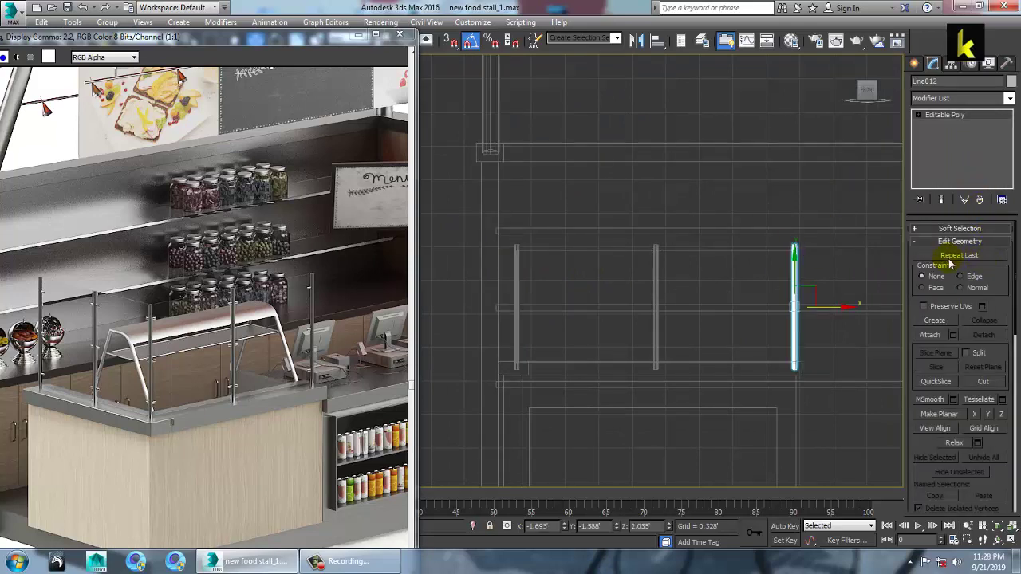
click(931, 335)
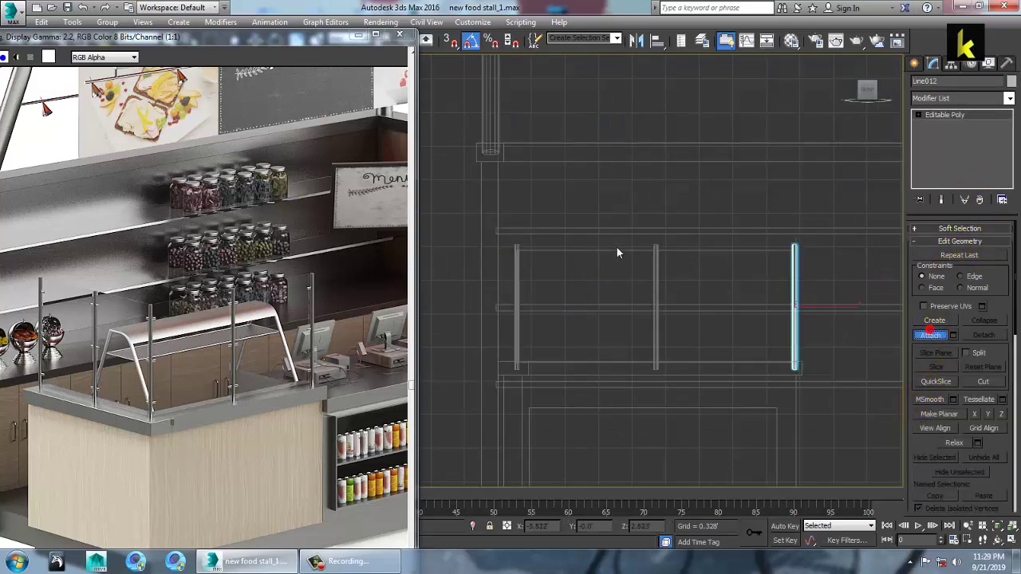
click(656, 253)
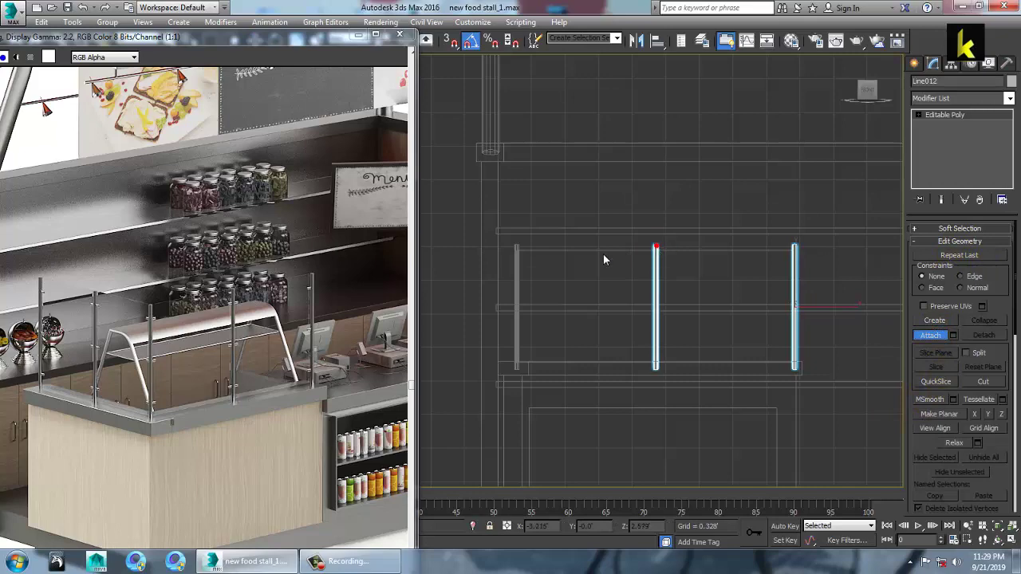
- Try to attach the corner post and the side ledge's posts to the joined front posts
click(518, 248)
key(alt+w)
middle_click(715, 380)
key(alt+w)
alt+middle_drag(715, 380, 689, 349)
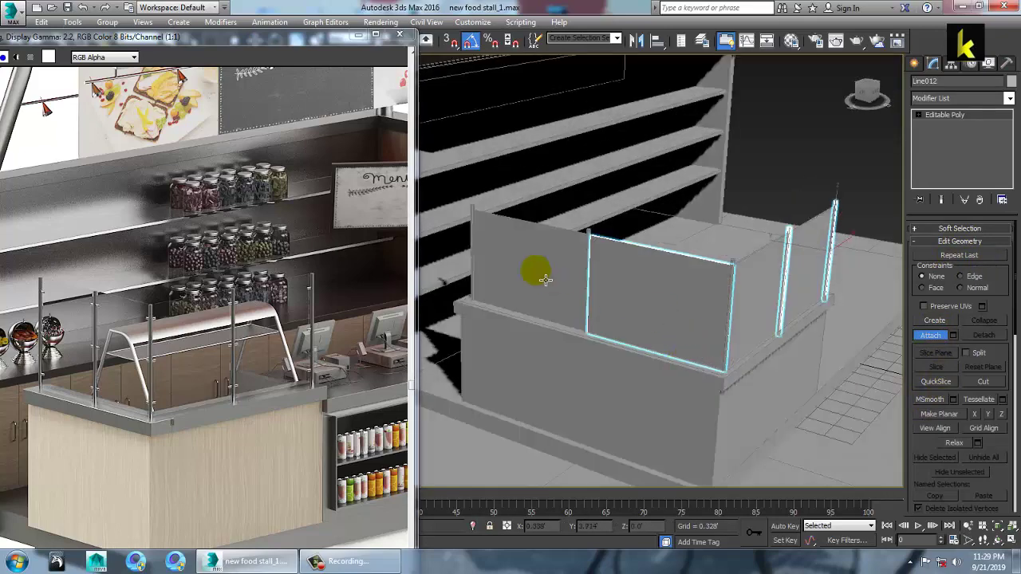
click(474, 213)
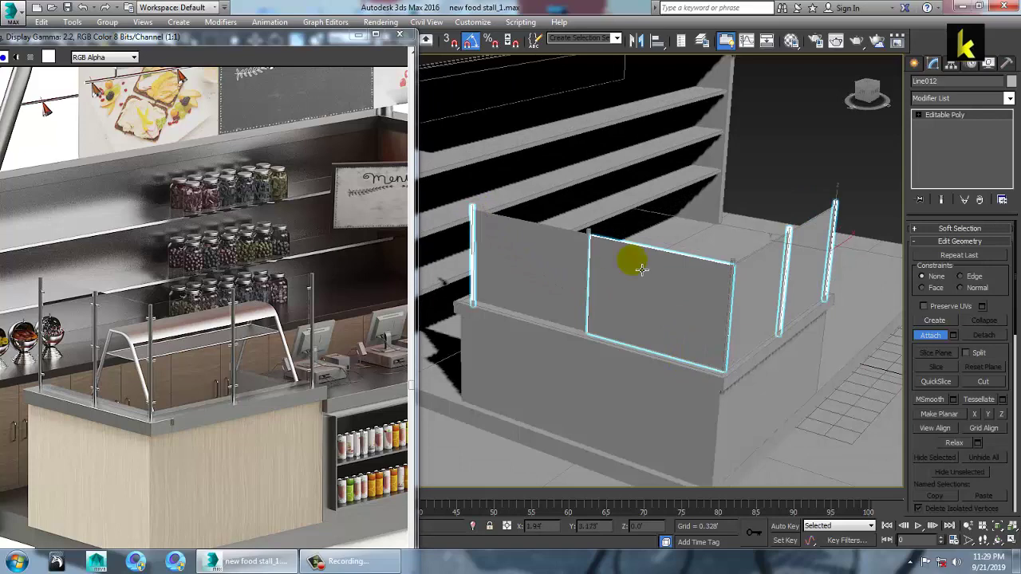
key(1)
alt+middle_drag(716, 259, 746, 250)
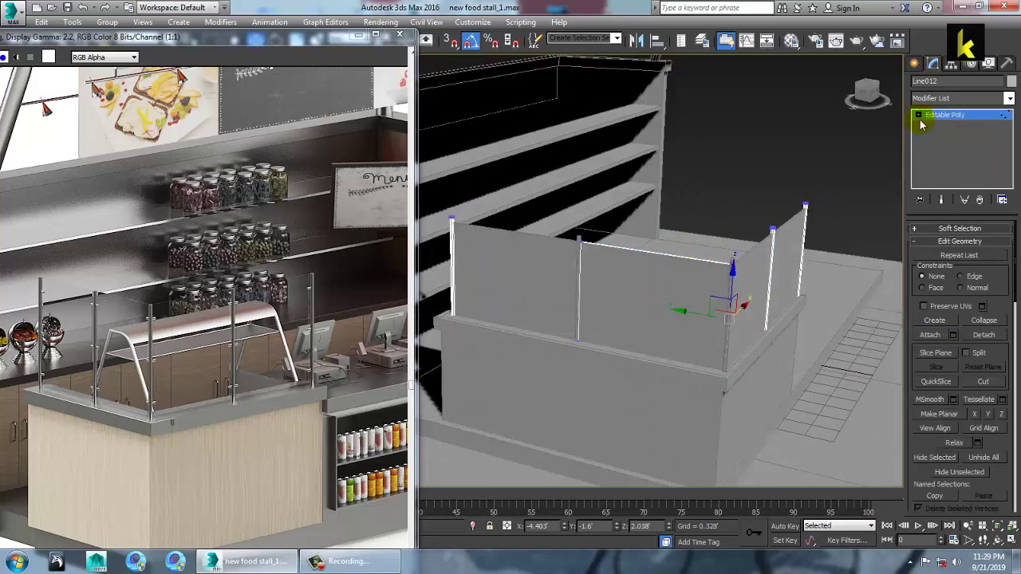
click(930, 336)
click(733, 260)
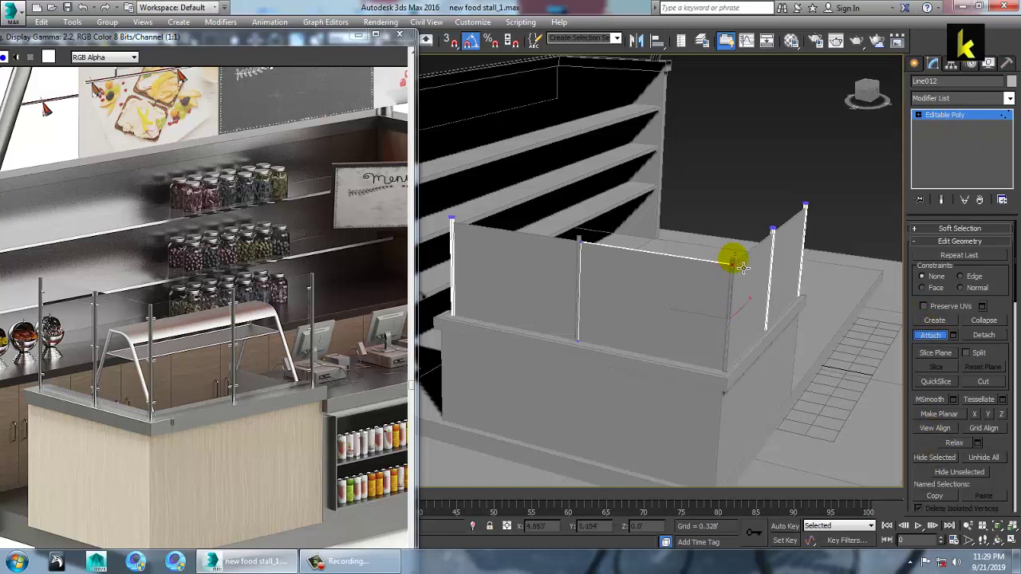
click(734, 259)
click(931, 336)
key(1)
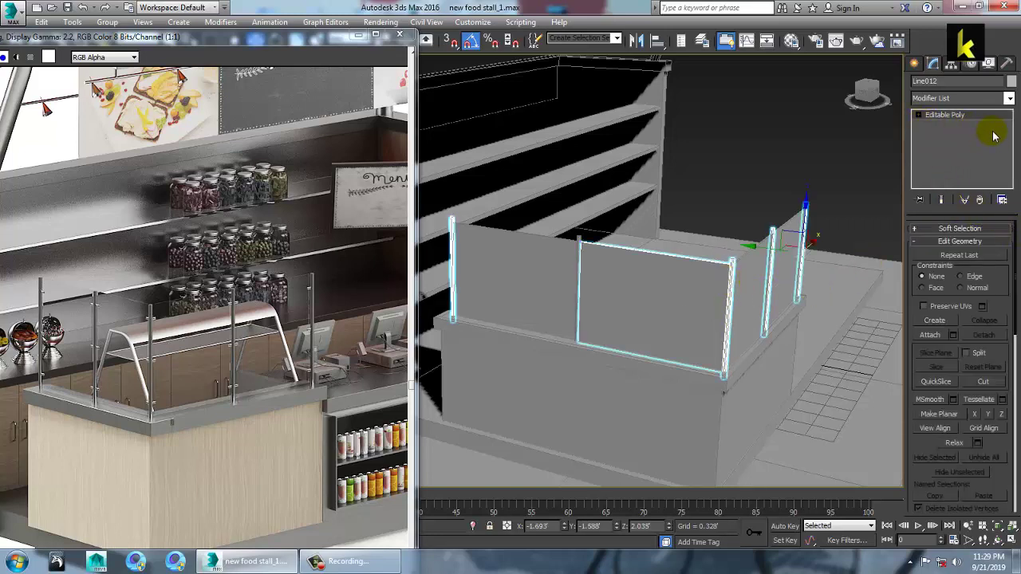
- Undo the last attachments so that only the front ledge's middle and end posts stay joined
key(ctrl+z)
key(ctrl+z)
key(ctrl+z)
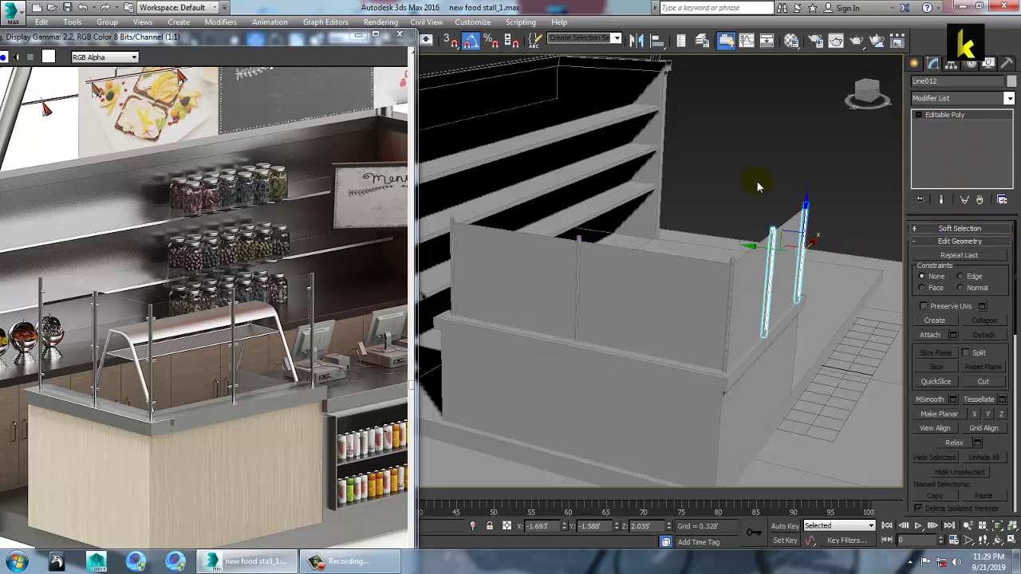
- Attach the corner post and the side ledge's middle and end posts to the front posts, and enter vertex editing
click(756, 172)
click(803, 210)
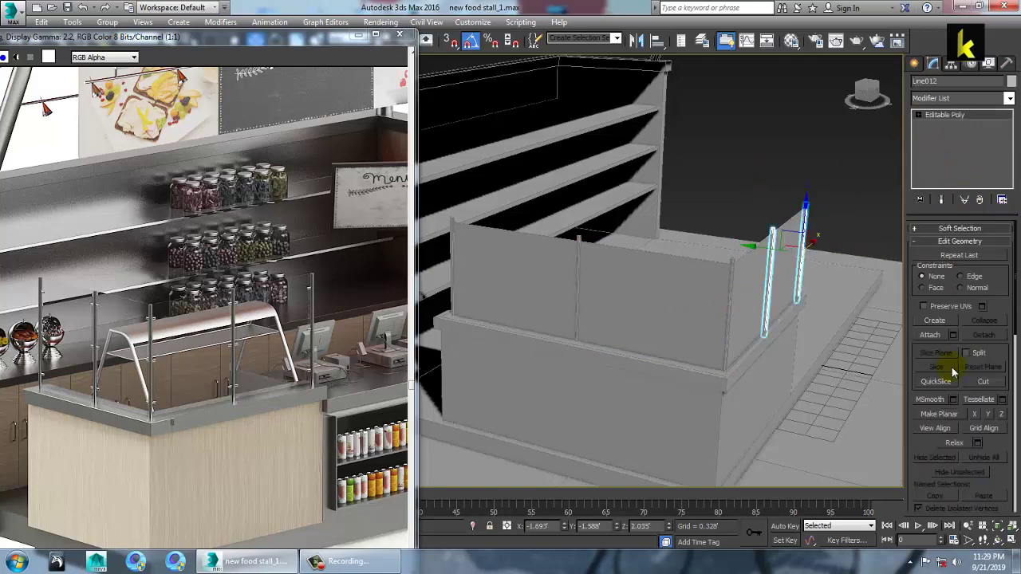
click(929, 335)
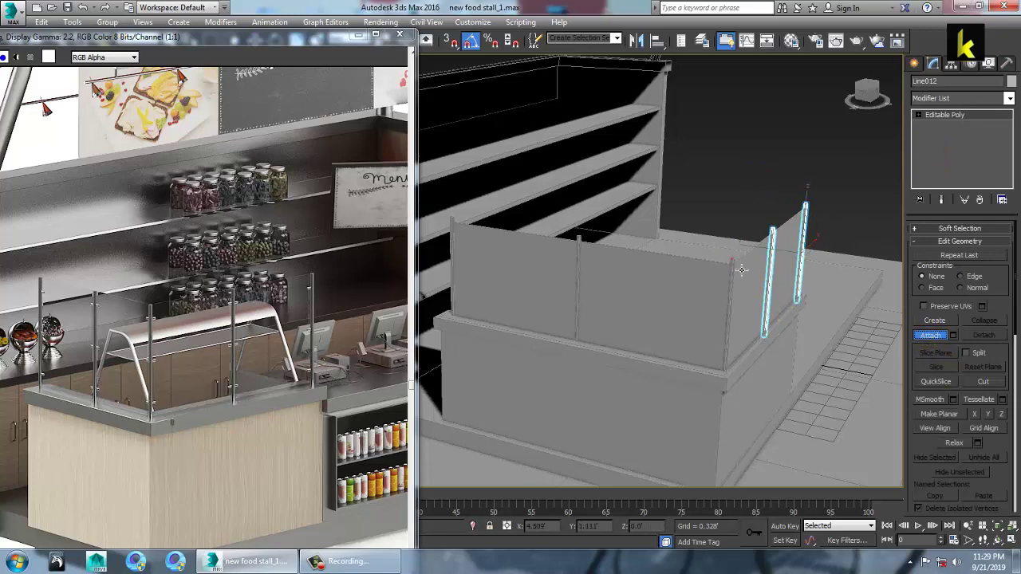
click(731, 259)
click(579, 237)
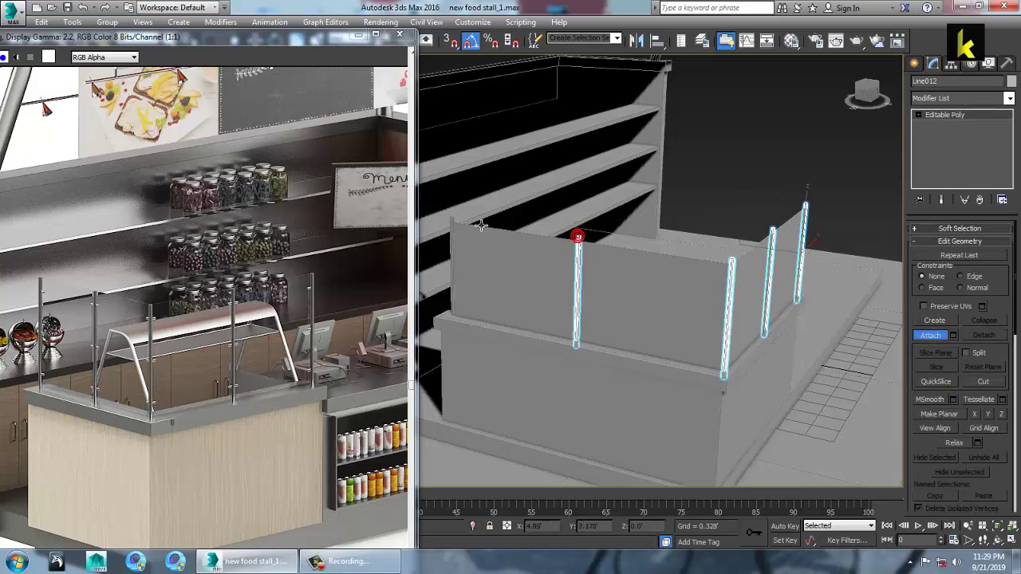
click(453, 221)
key(1)
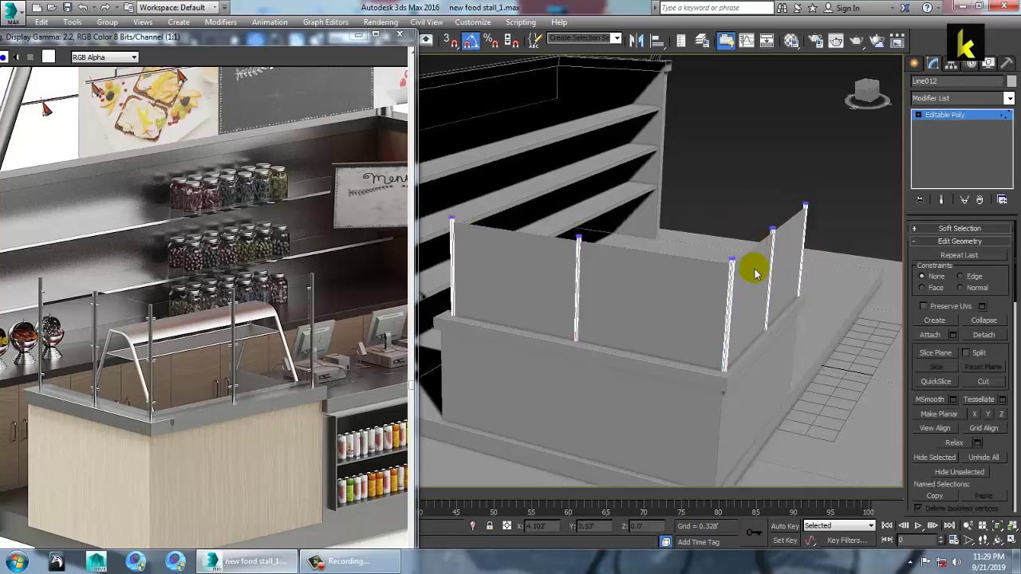
- Lower the top vertices of all ledge posts by about 0.05' to the top edge of the glass panels
alt+middle_drag(612, 248, 606, 204)
key(alt+w)
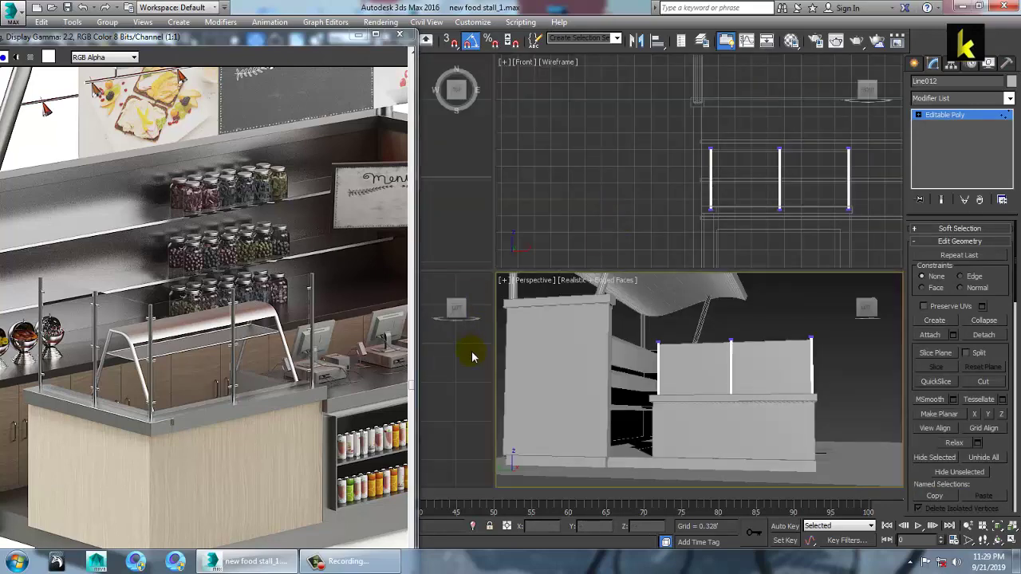
click(472, 354)
key(alt+w)
scroll(550, 347, down, 1)
middle_drag(702, 389, 661, 314)
key(f)
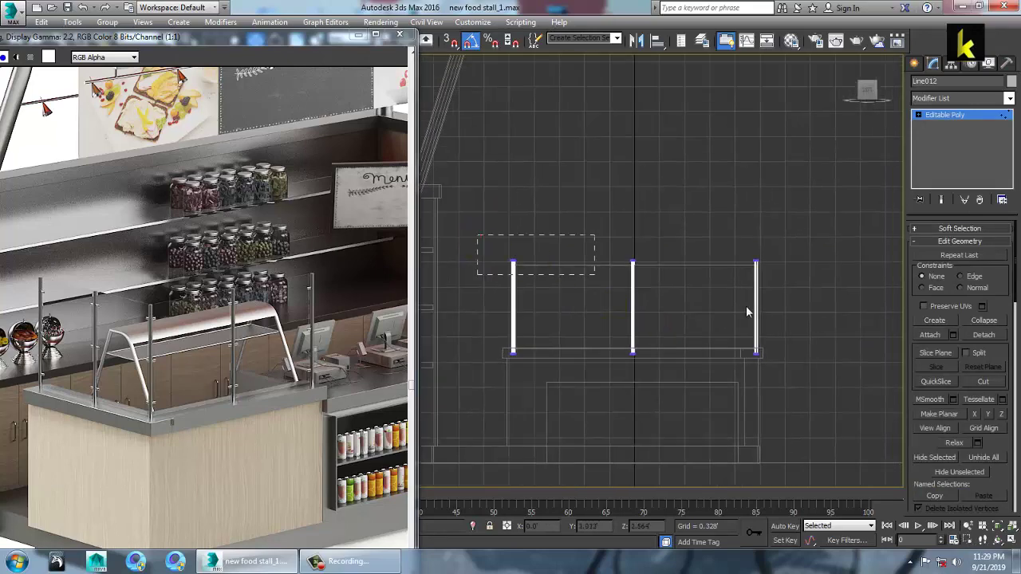
drag(746, 311, 789, 310)
scroll(692, 264, up, 3)
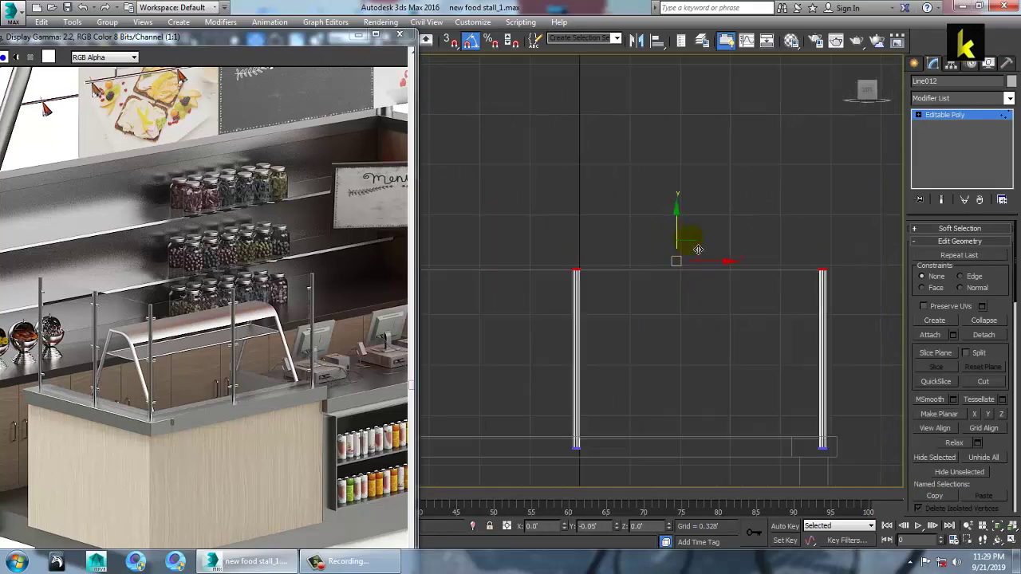
drag(698, 250, 698, 249)
key(alt+w)
key(alt+w)
alt+middle_drag(794, 369, 710, 313)
scroll(790, 365, down, 3)
key(alt+w)
middle_click(482, 349)
middle_click(800, 149)
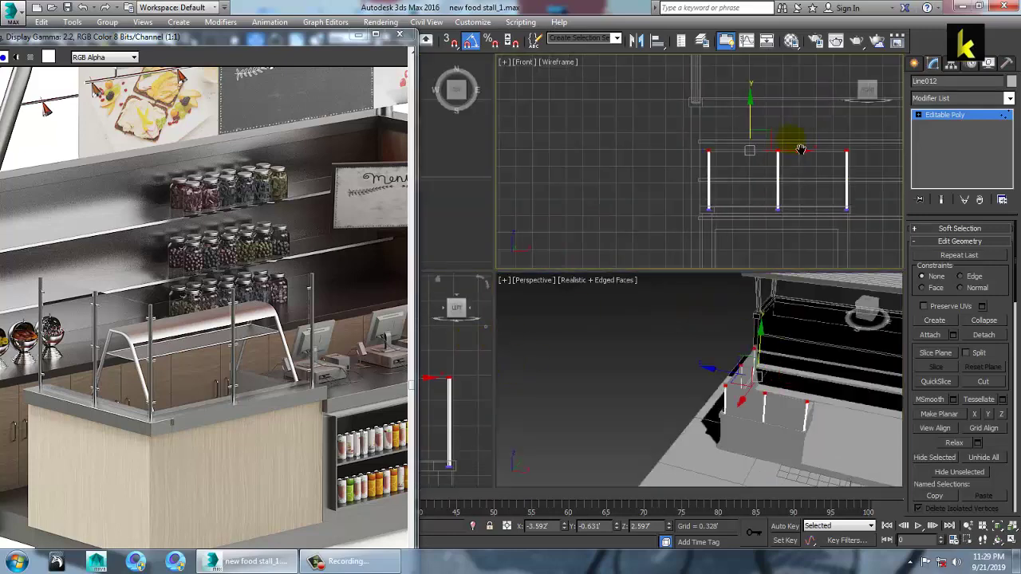
key(alt+w)
middle_drag(780, 183, 766, 200)
key(alt+w)
middle_click(444, 388)
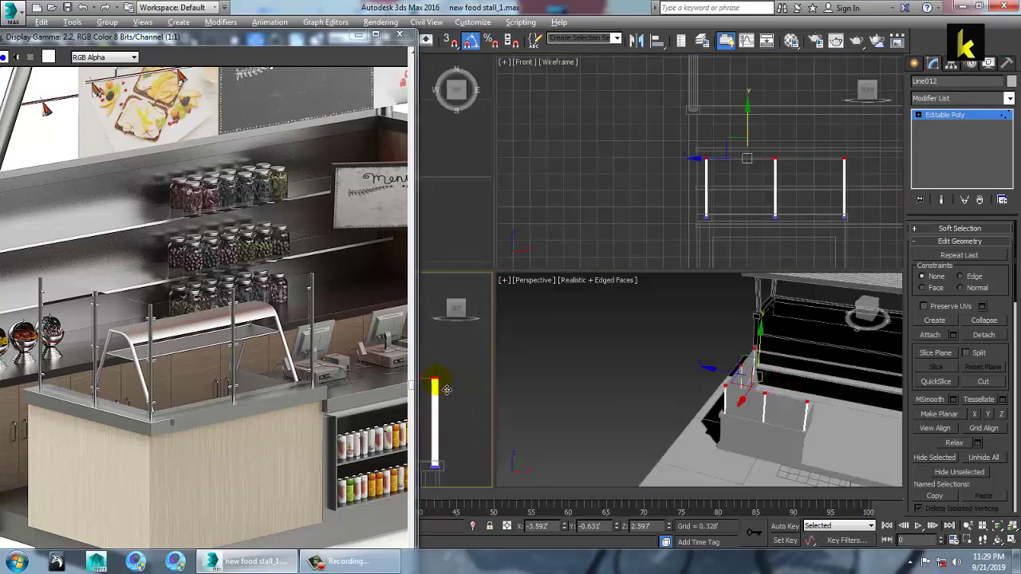
key(alt+w)
scroll(668, 300, down, 5)
mouse_move(670, 307)
middle_down()
mouse_move(666, 292)
mouse_move(662, 315)
middle_up()
scroll(649, 330, down, 2)
scroll(651, 330, up, 2)
click(913, 64)
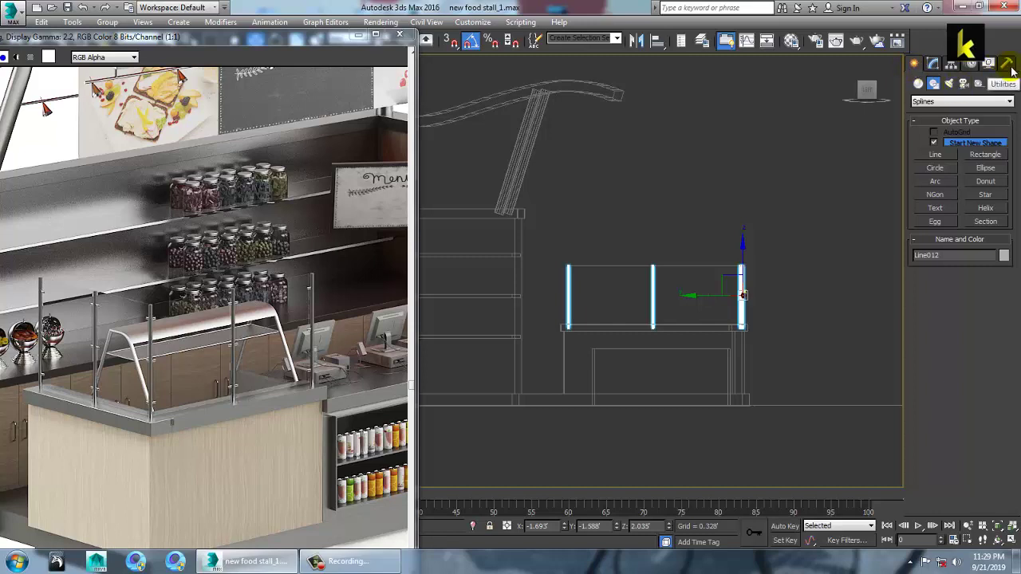
click(935, 155)
middle_drag(602, 323, 598, 331)
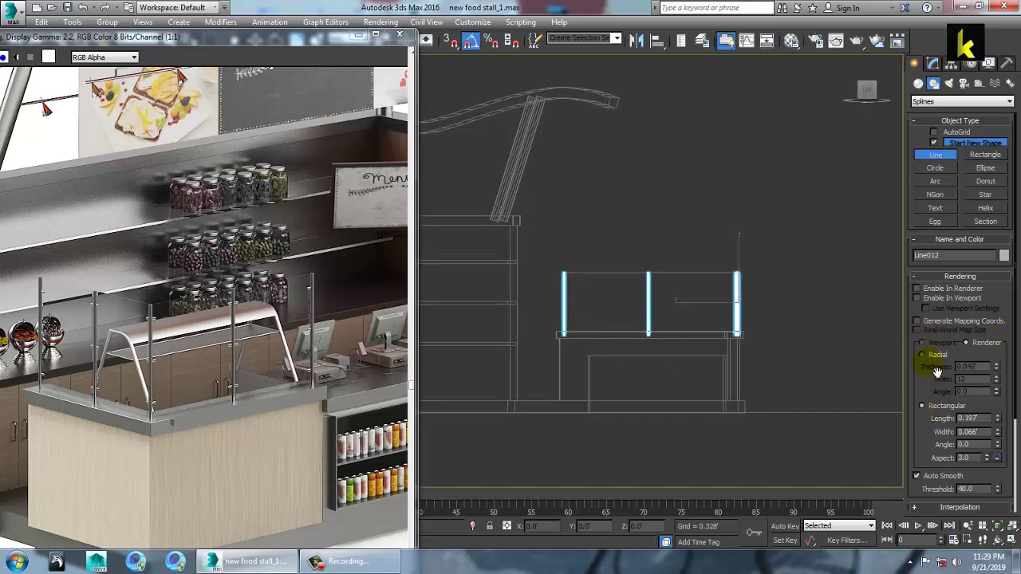
right_click(624, 333)
click(934, 154)
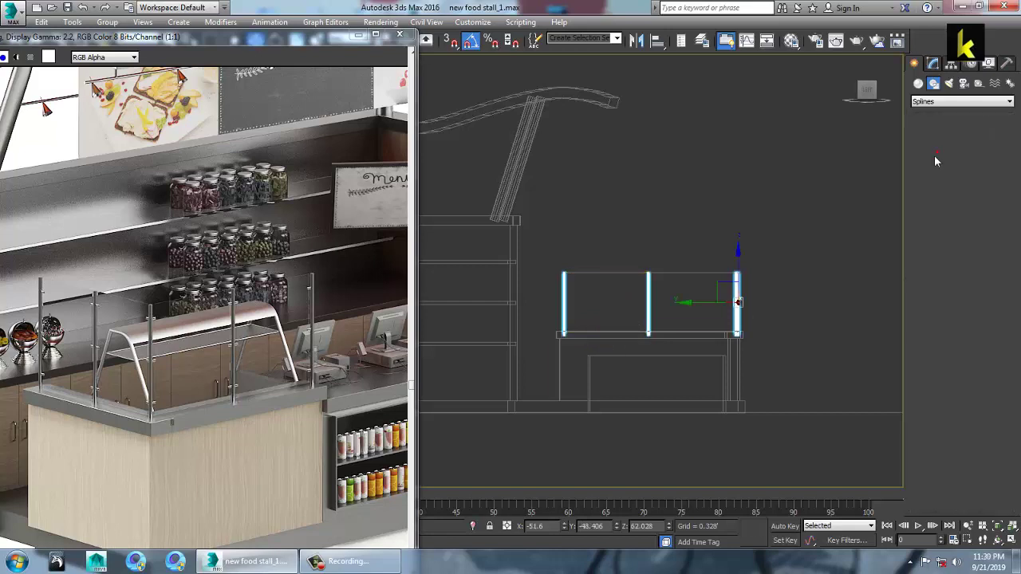
middle_drag(573, 337, 578, 326)
scroll(579, 326, up, 2)
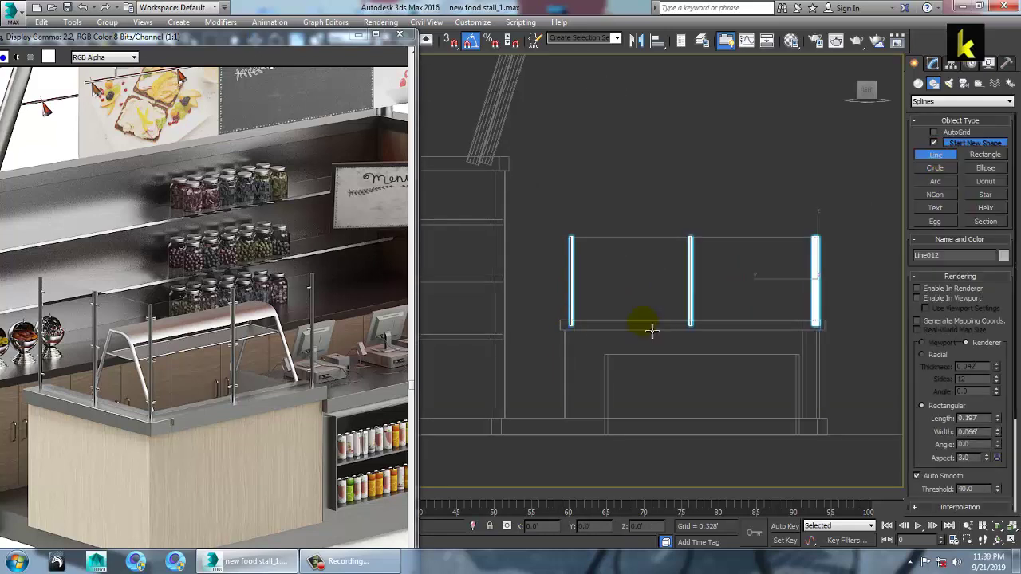
right_click(665, 270)
- Move the reference image aside and draw an open four-point trapezoidal line above the side ledge in the Left view for the display case frame
drag(222, 38, 179, 155)
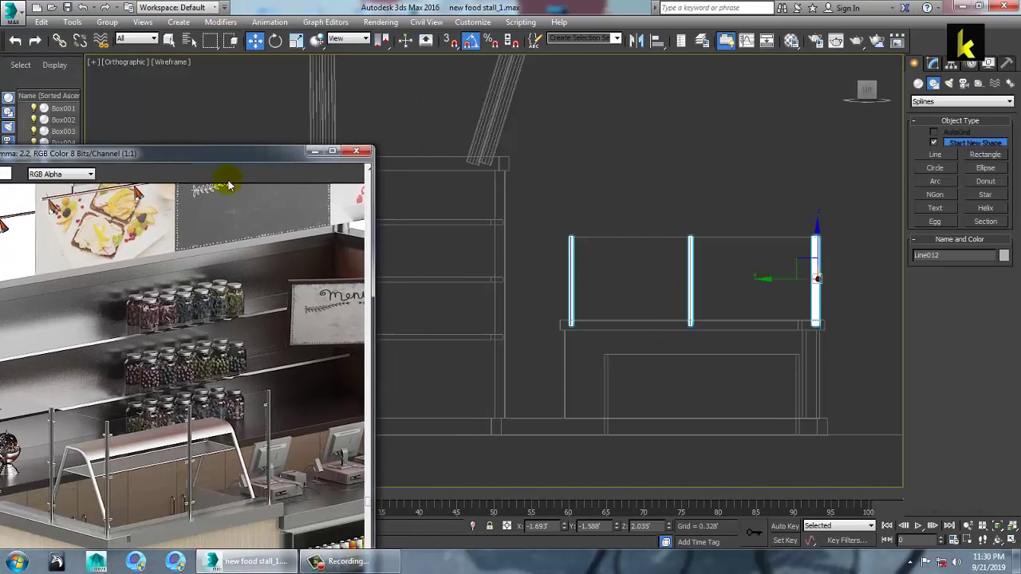
middle_drag(596, 192, 584, 192)
key(l)
scroll(694, 217, down, 3)
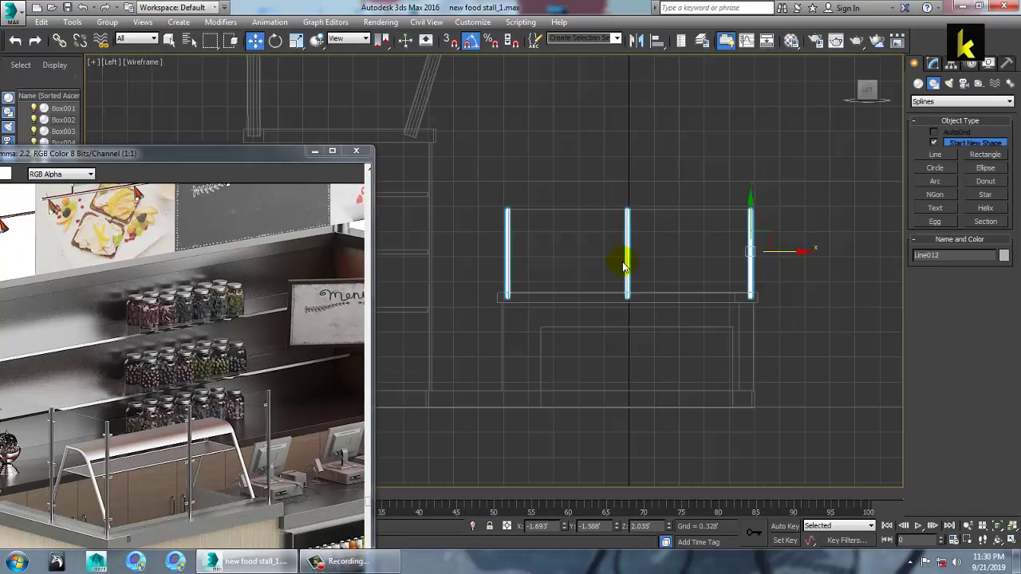
middle_drag(625, 265, 644, 247)
click(934, 155)
middle_drag(570, 281, 541, 287)
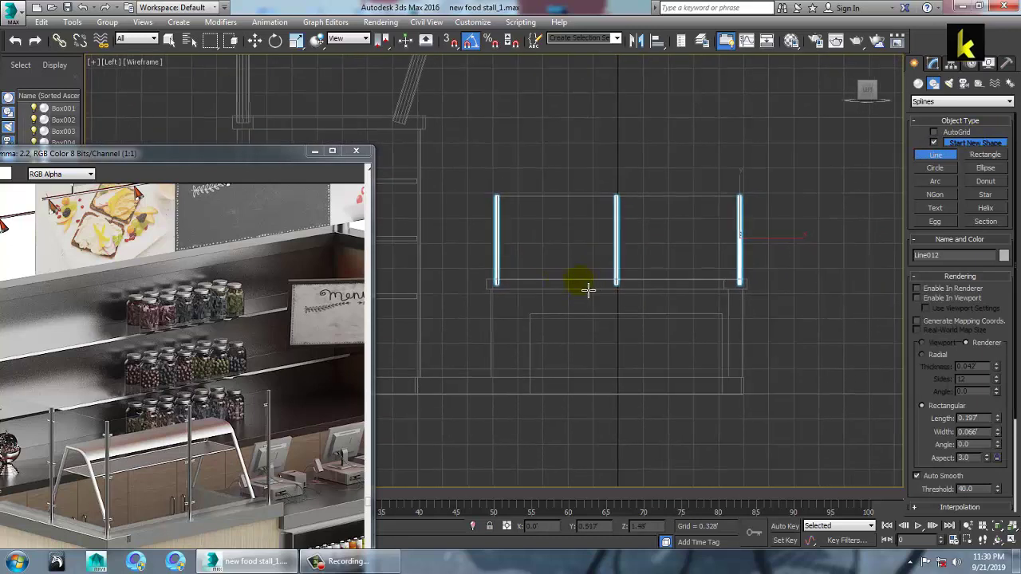
click(578, 282)
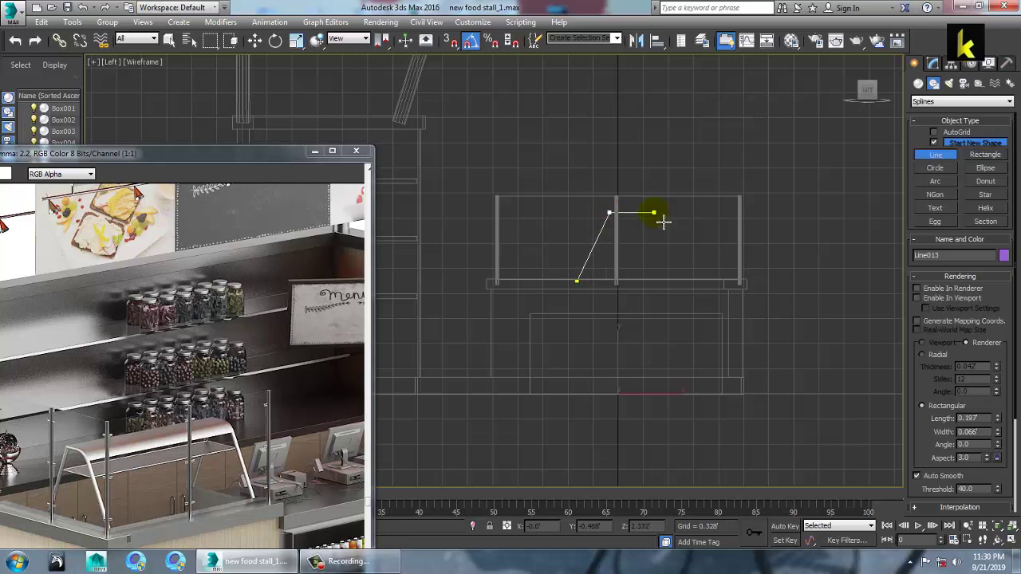
click(717, 277)
right_click(738, 290)
- Shift the trapezoidal line's two upper vertices slightly toward the front ledge
key(w)
key(1)
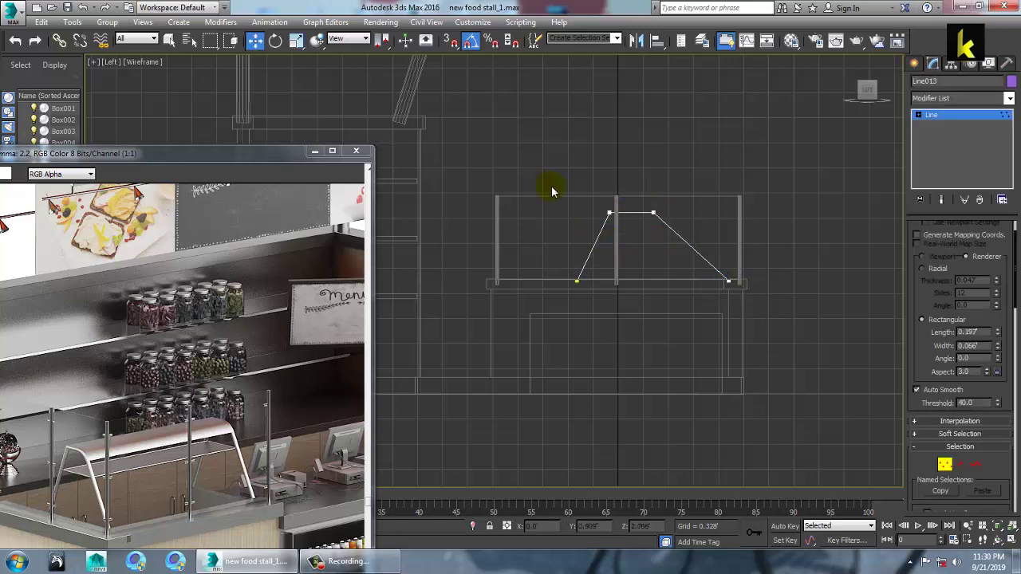
drag(667, 216, 674, 220)
- Fillet the display case frame line's upper front vertex by about 0.17' and leave vertex editing
key(alt+w)
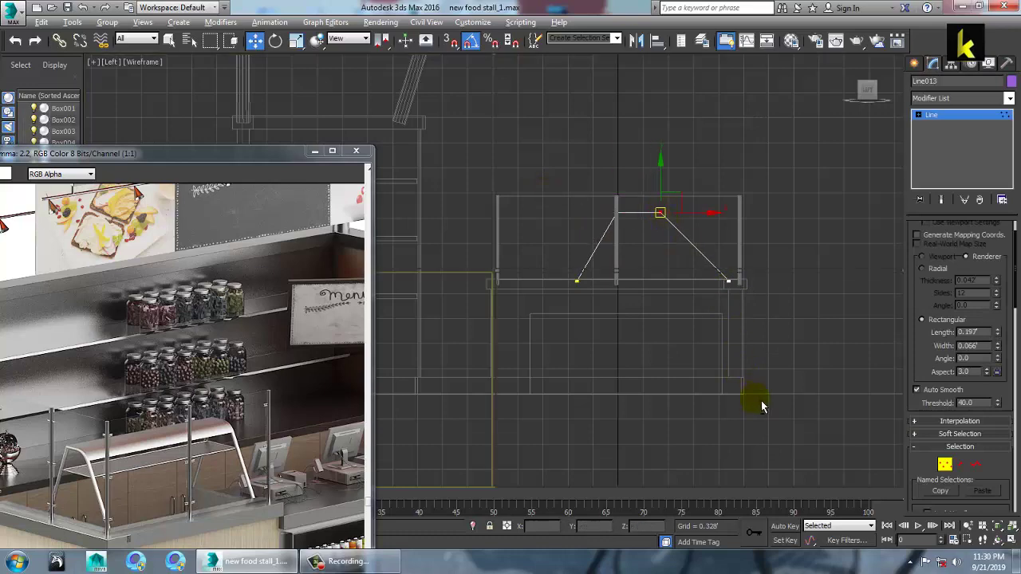
right_click(758, 402)
key(alt+w)
alt+middle_drag(759, 403, 688, 296)
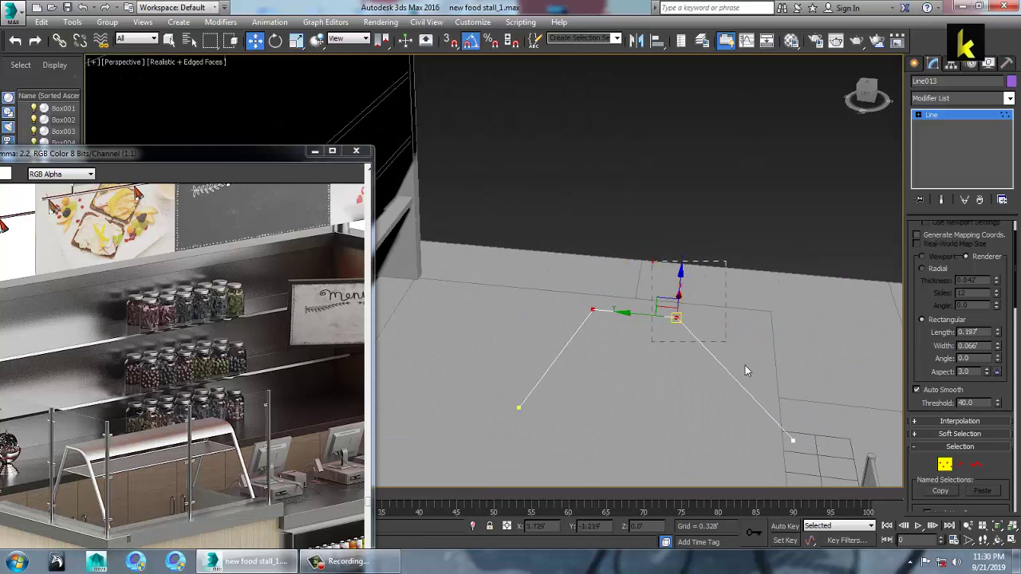
drag(911, 374, 911, 35)
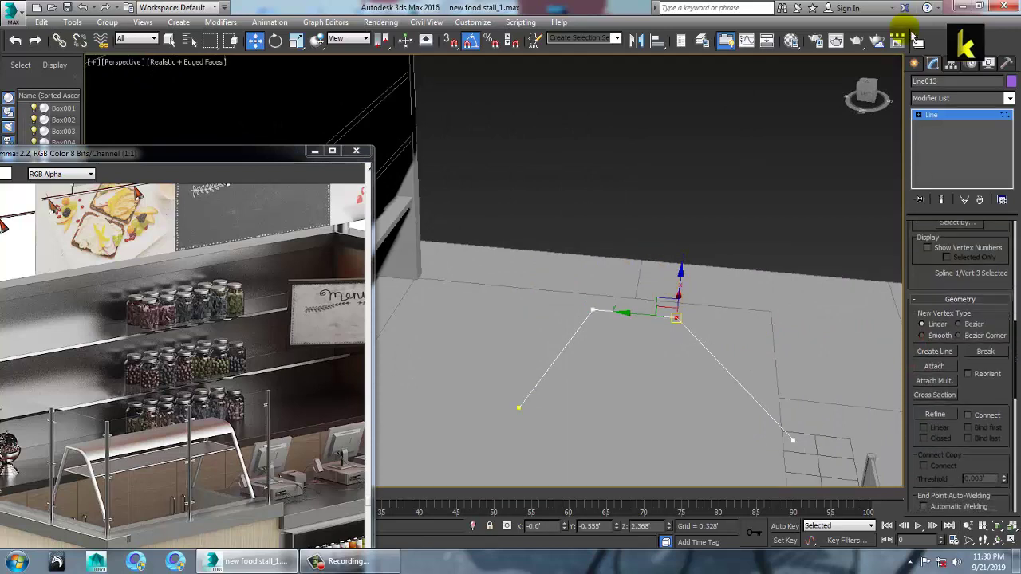
scroll(989, 374, down, 5)
click(933, 406)
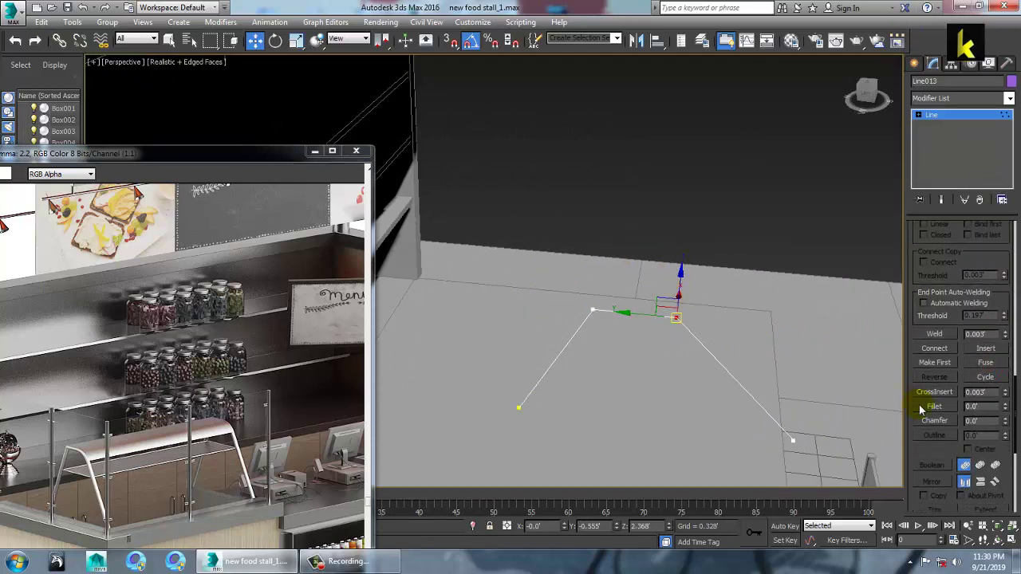
drag(675, 322, 675, 305)
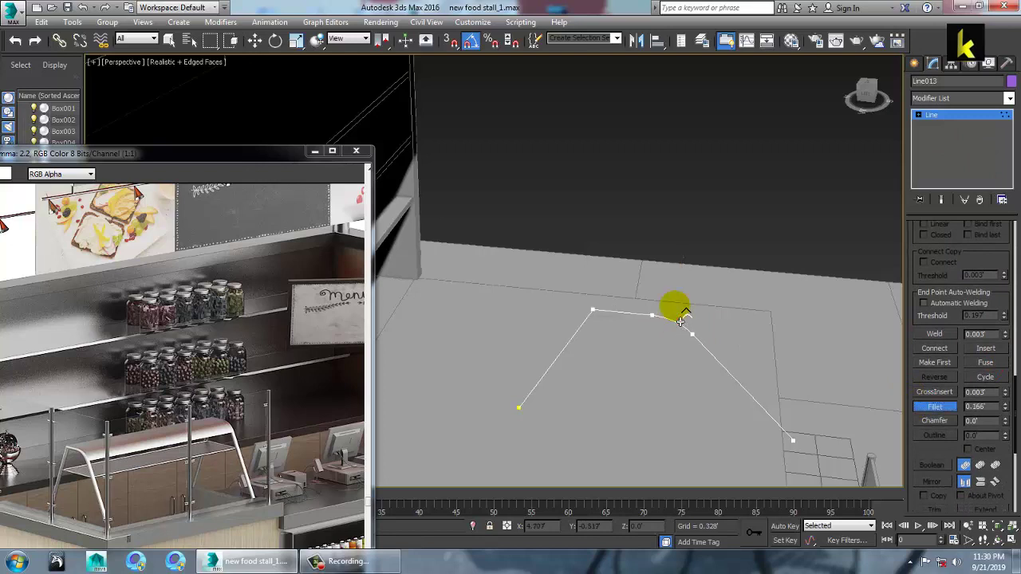
click(944, 117)
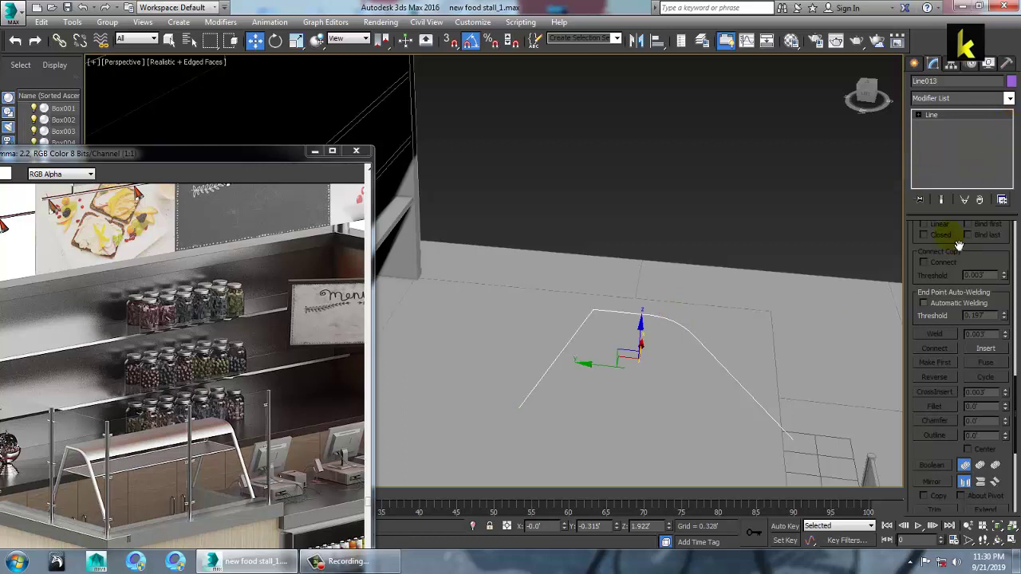
- Try to insert points from the frame line's lower ends in the Left view to close its base
alt+middle_drag(720, 363, 720, 346)
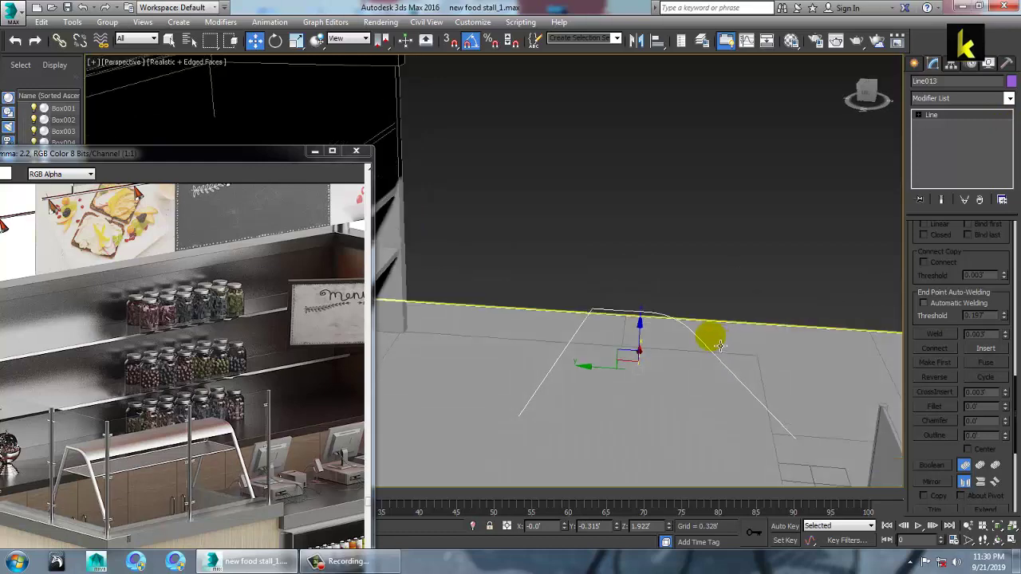
key(alt+w)
right_click(442, 357)
key(alt+w)
mouse_move(615, 309)
middle_down()
mouse_move(686, 272)
mouse_move(690, 287)
mouse_move(620, 299)
middle_up()
scroll(692, 248, up, 2)
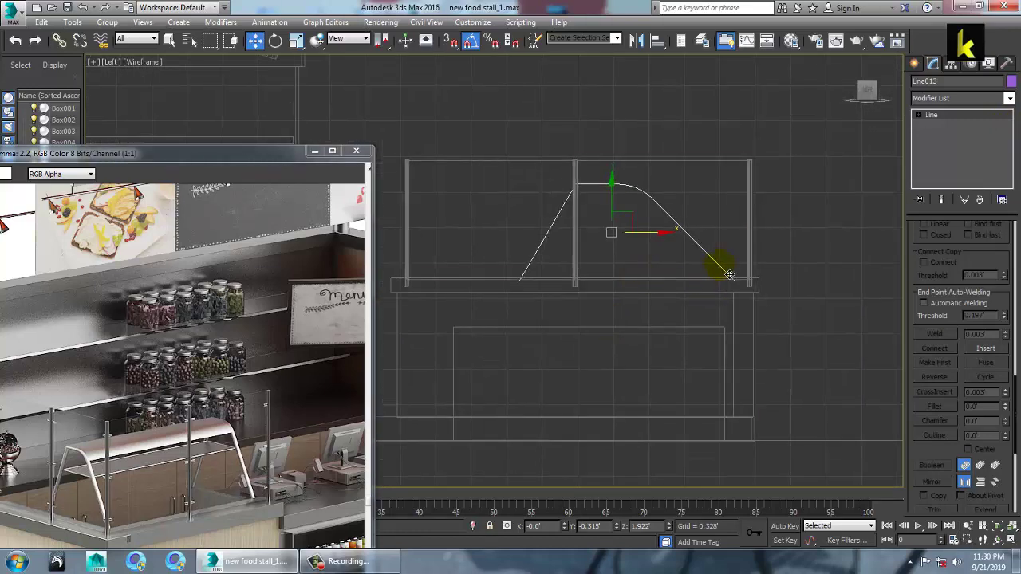
right_click(726, 272)
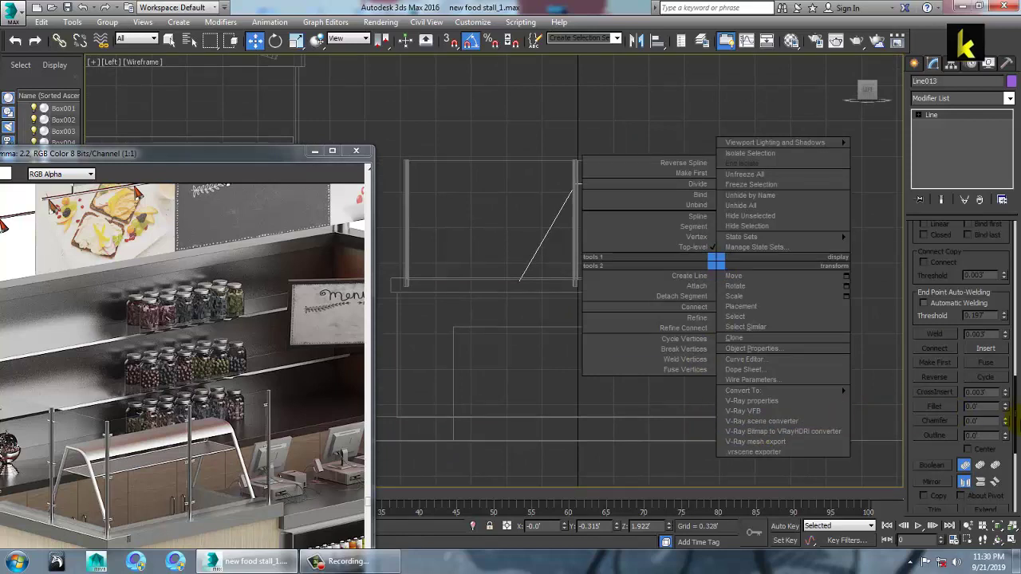
click(984, 355)
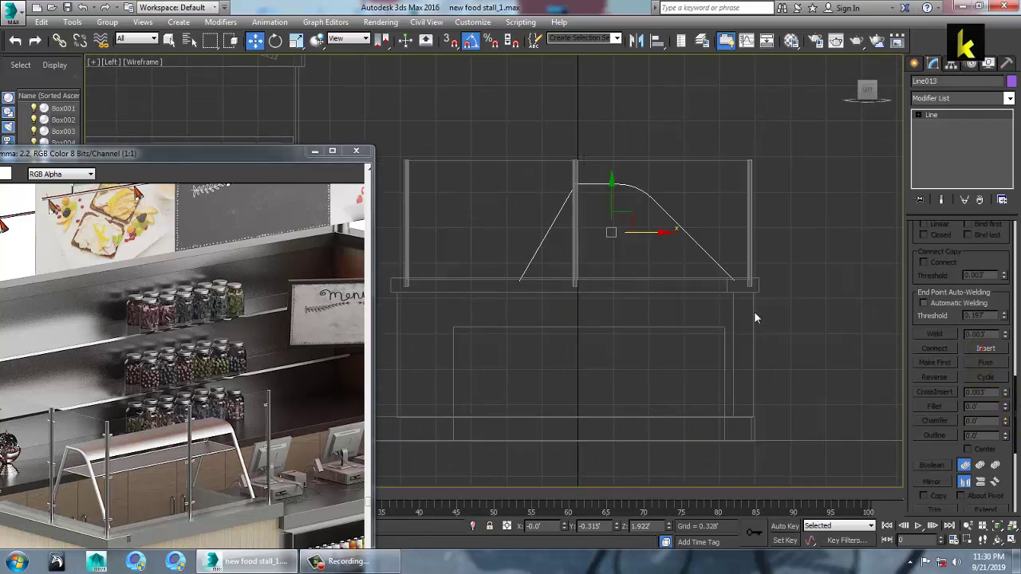
click(730, 278)
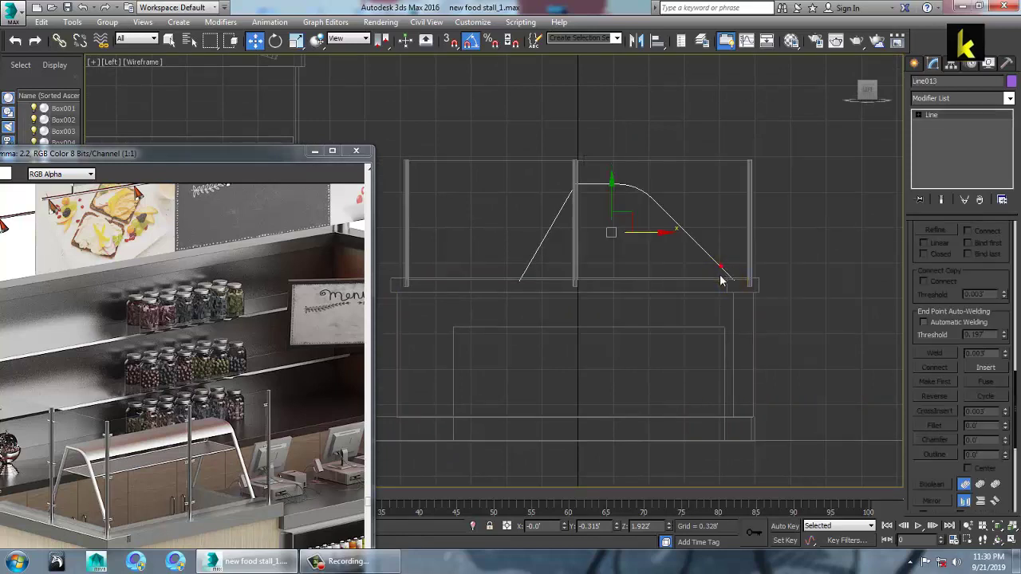
middle_drag(724, 279, 721, 280)
click(989, 369)
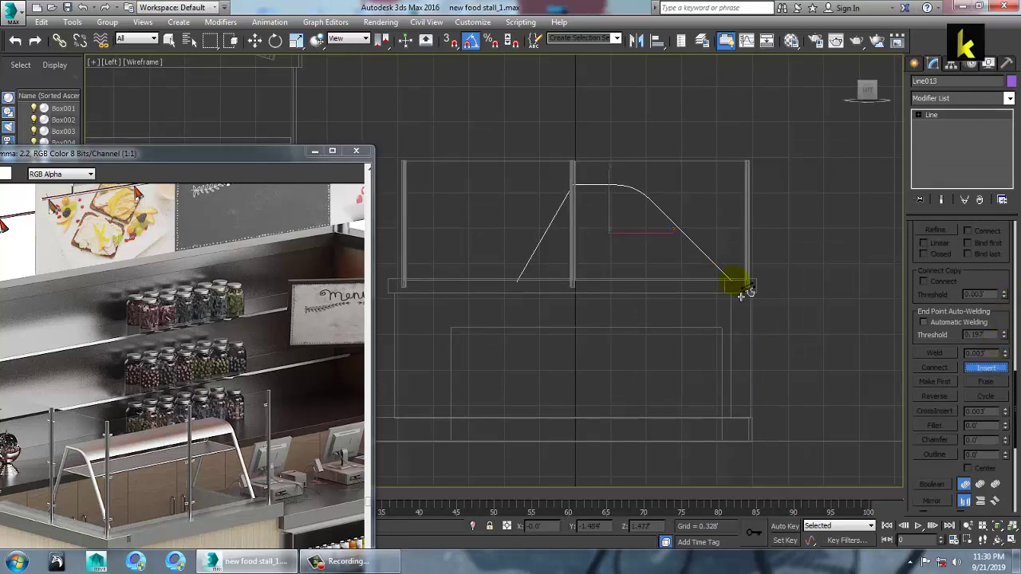
click(522, 294)
click(494, 322)
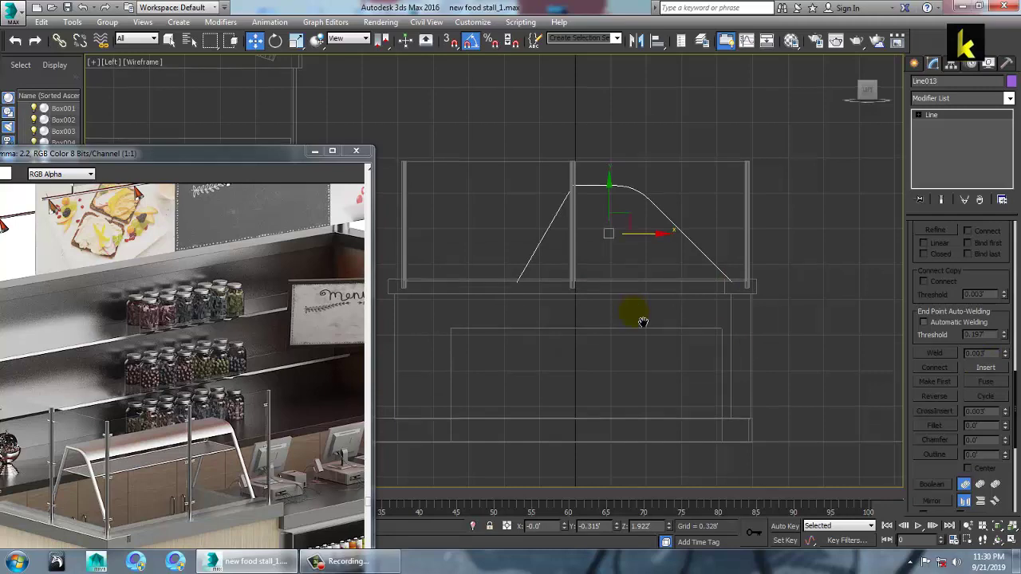
- Show the Perspective view in wireframe and try to extend the frame line from its lower front end to its first vertex
key(alt+w)
alt+middle_drag(800, 377, 737, 373)
scroll(741, 377, down, 5)
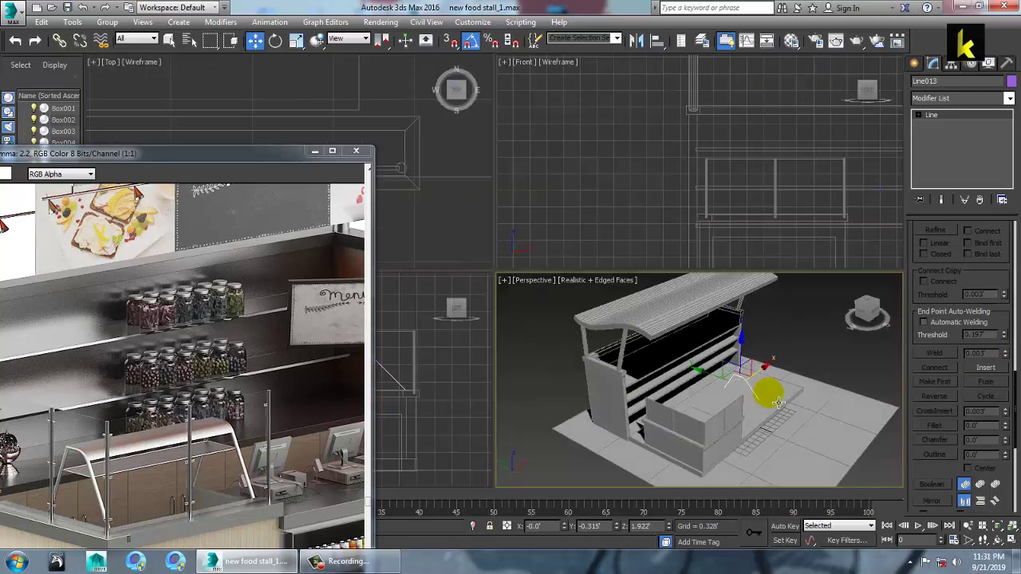
drag(760, 378, 742, 389)
key(ctrl+z)
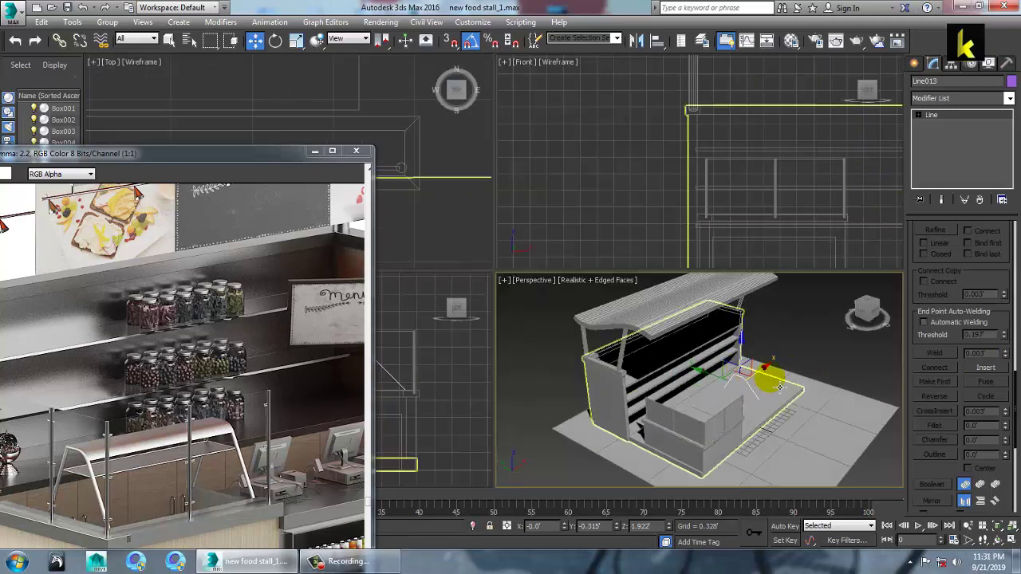
key(F3)
alt+middle_drag(790, 395, 854, 409)
scroll(774, 391, up, 2)
middle_drag(855, 409, 846, 385)
alt+middle_drag(768, 385, 750, 388)
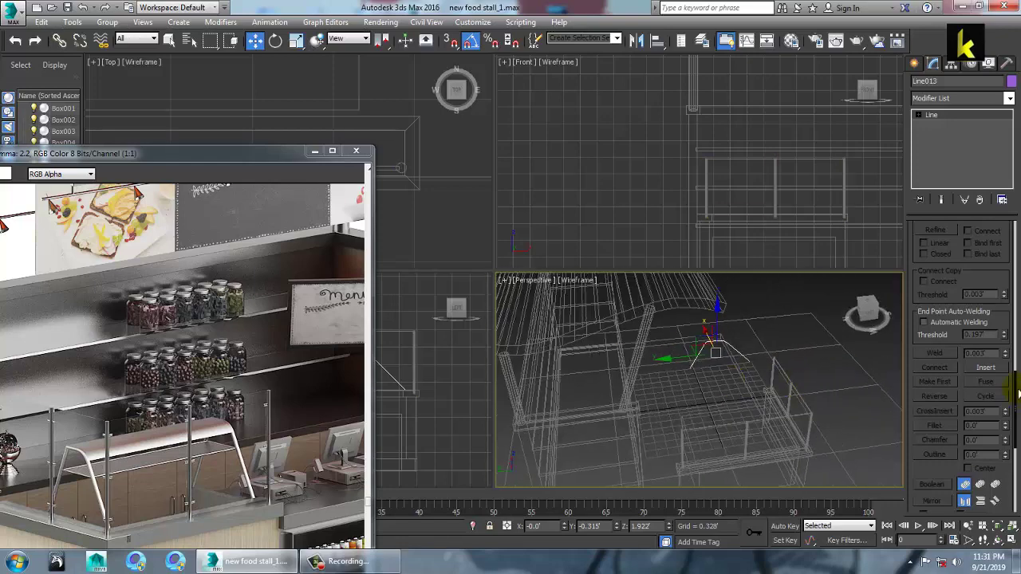
click(987, 368)
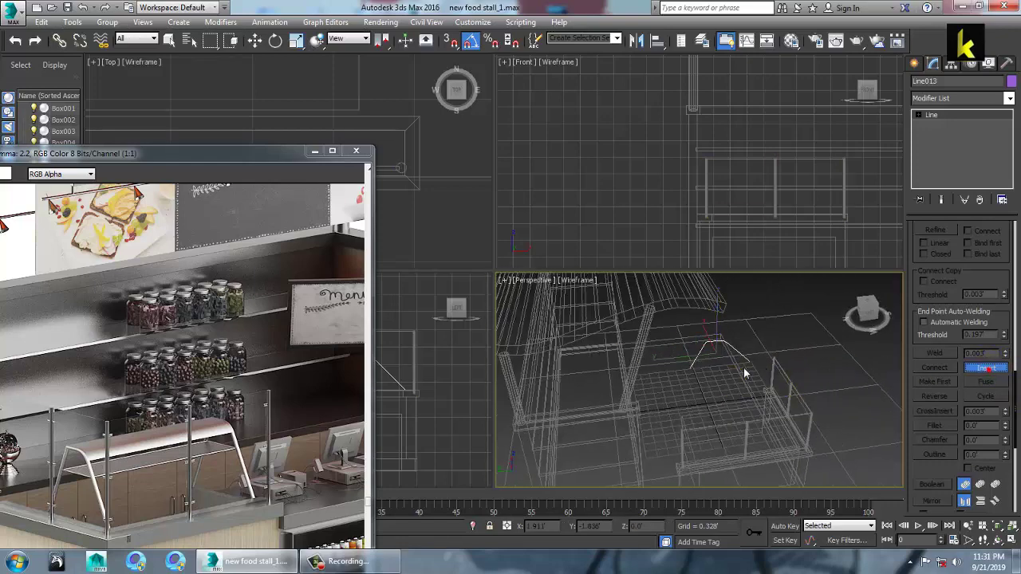
click(690, 370)
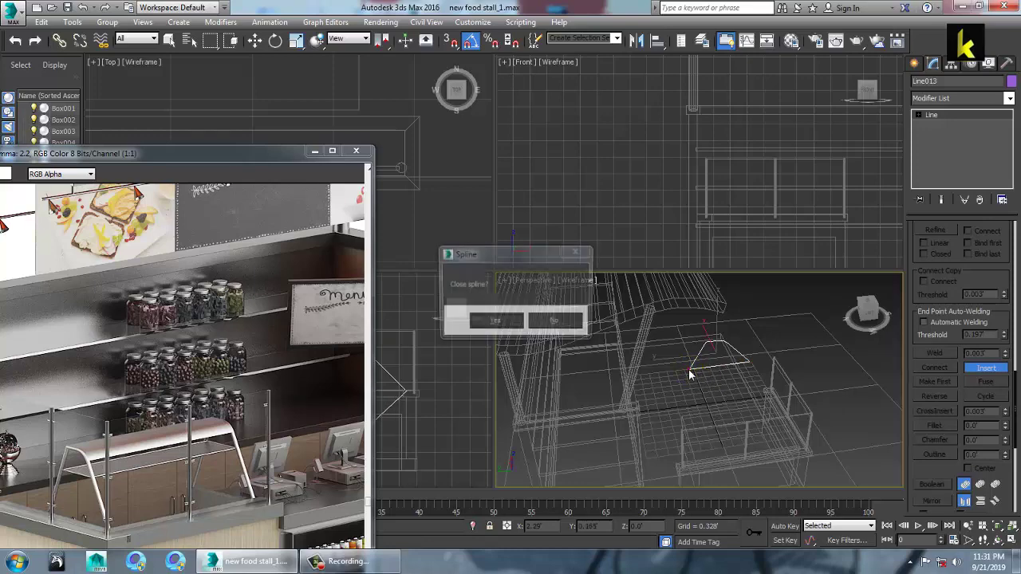
click(553, 323)
click(516, 326)
scroll(744, 386, up, 5)
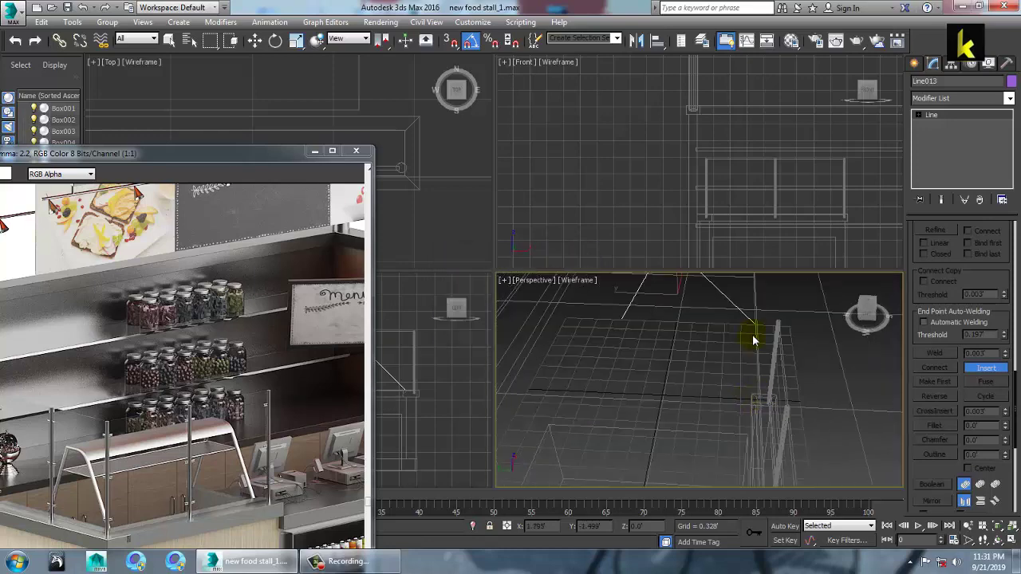
right_click(637, 339)
- Move the inserted end vertex beside the frame line's first vertex, then fuse and weld the two together
alt+middle_drag(864, 406, 725, 427)
click(944, 125)
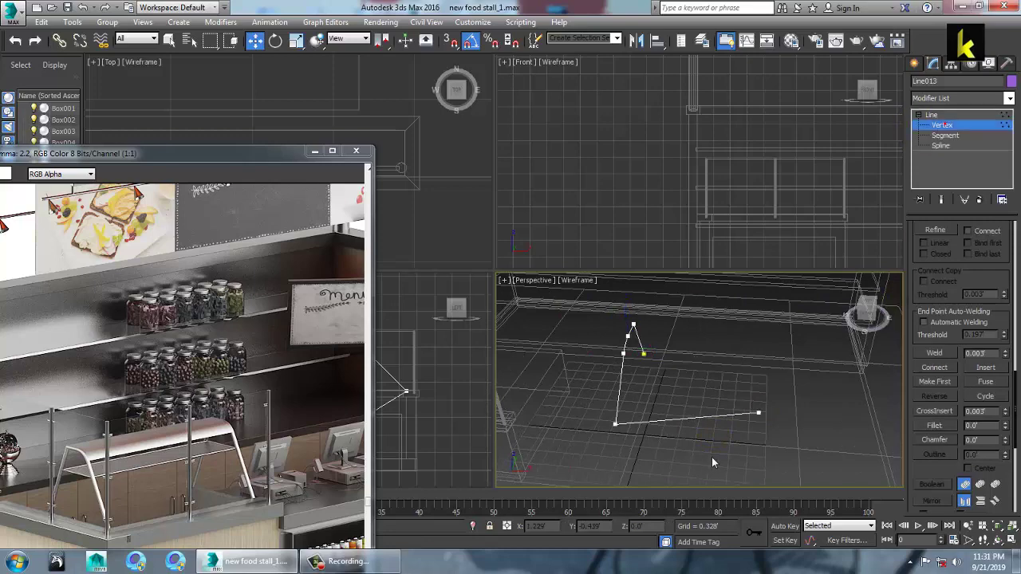
click(762, 415)
alt+middle_drag(801, 432, 764, 439)
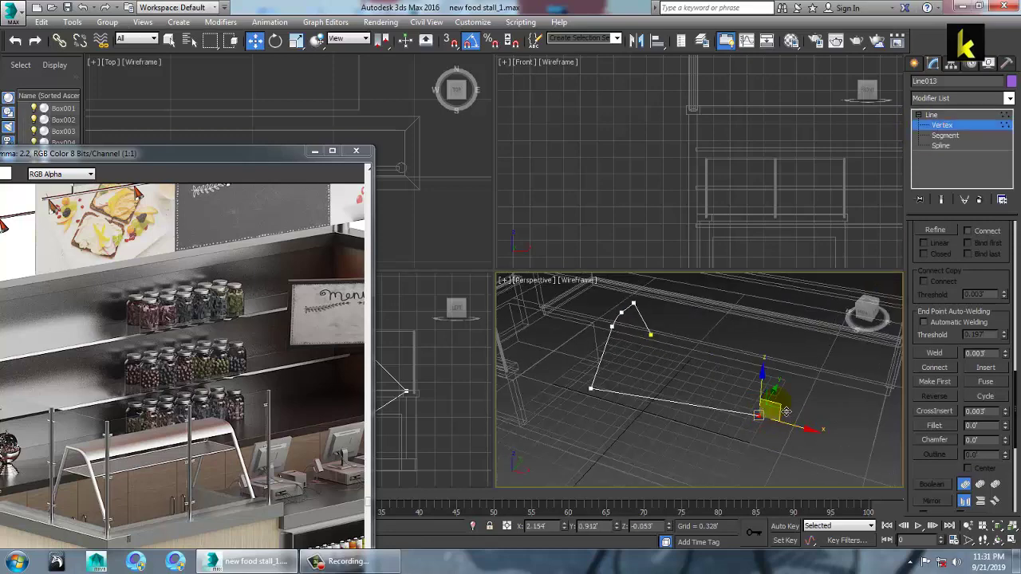
drag(785, 410, 735, 378)
click(665, 337)
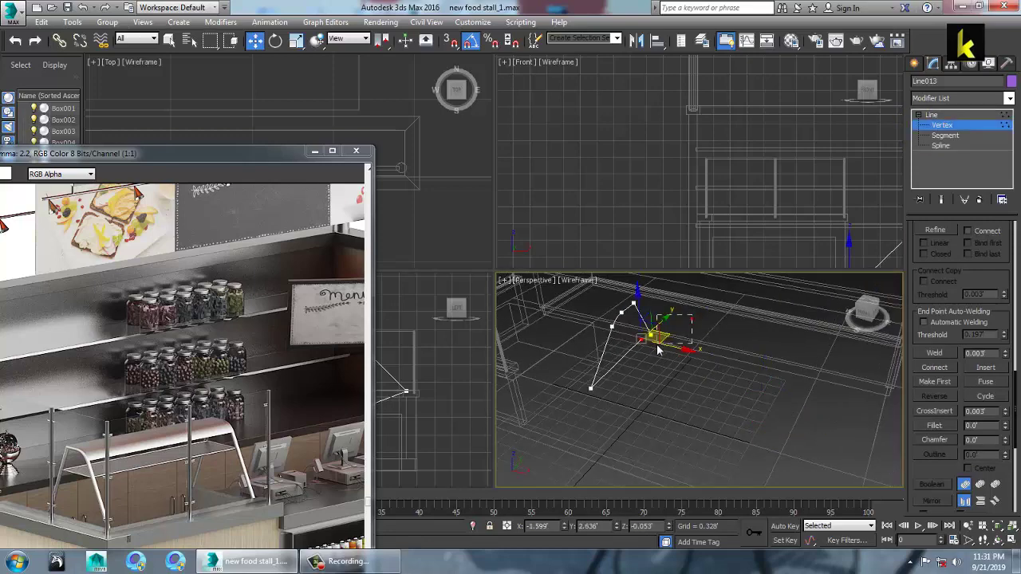
drag(639, 353, 637, 351)
right_click(642, 332)
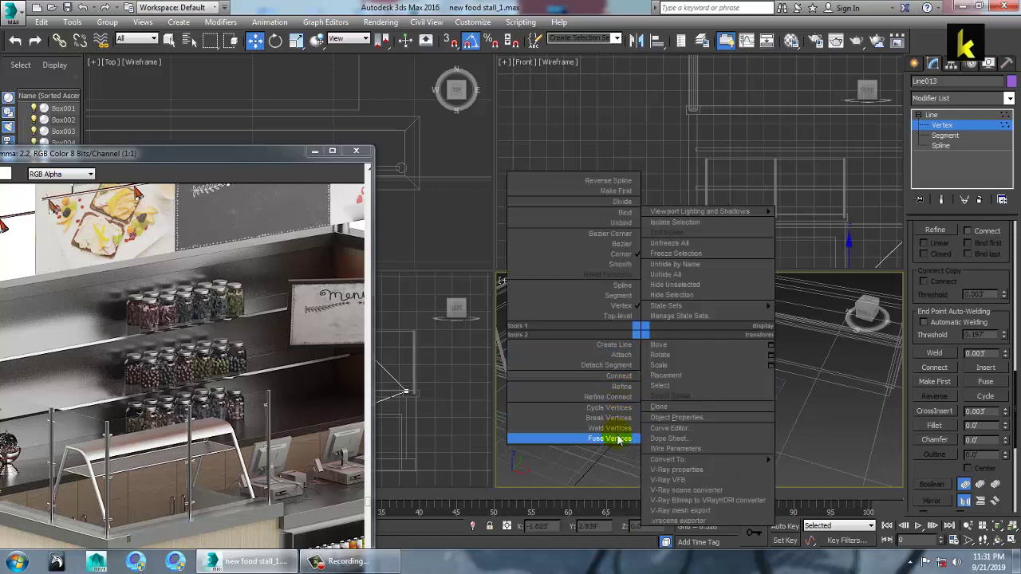
click(617, 436)
right_click(643, 335)
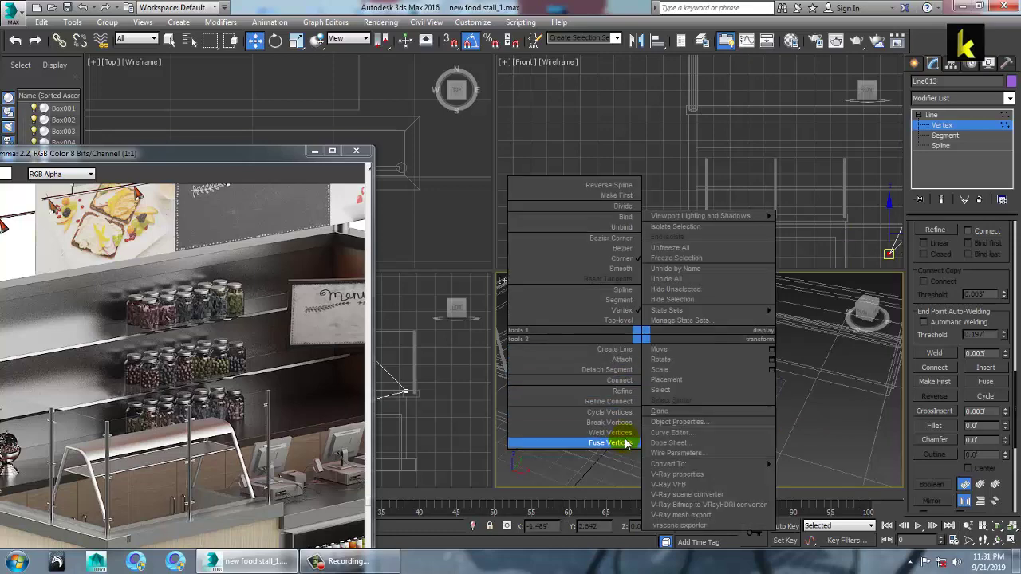
click(624, 431)
alt+middle_drag(656, 404, 592, 388)
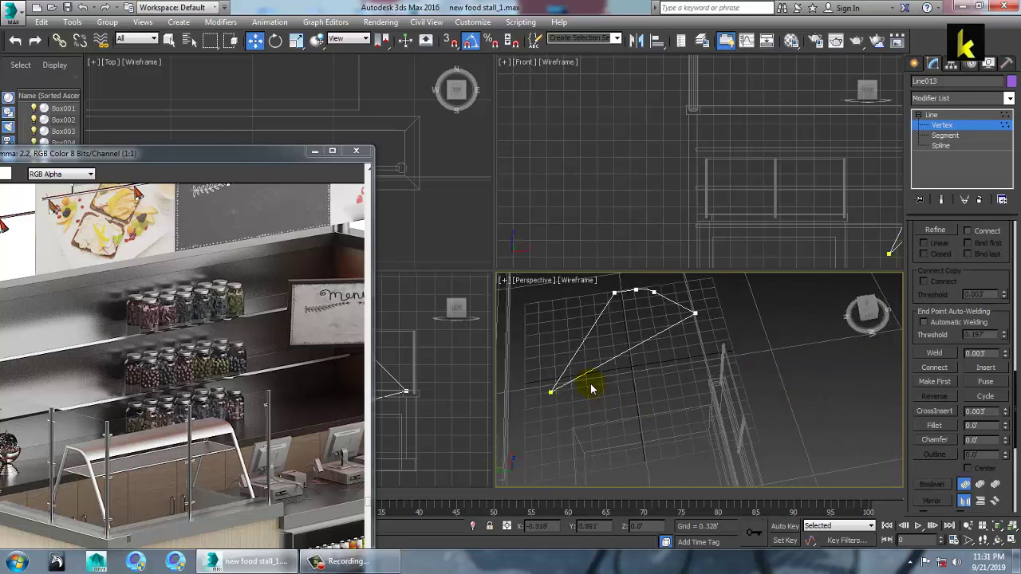
- Raise the welded vertex to about Z 1.48' in the Front view and shift it to about Y -1.46' in the Top view
middle_drag(861, 238, 756, 222)
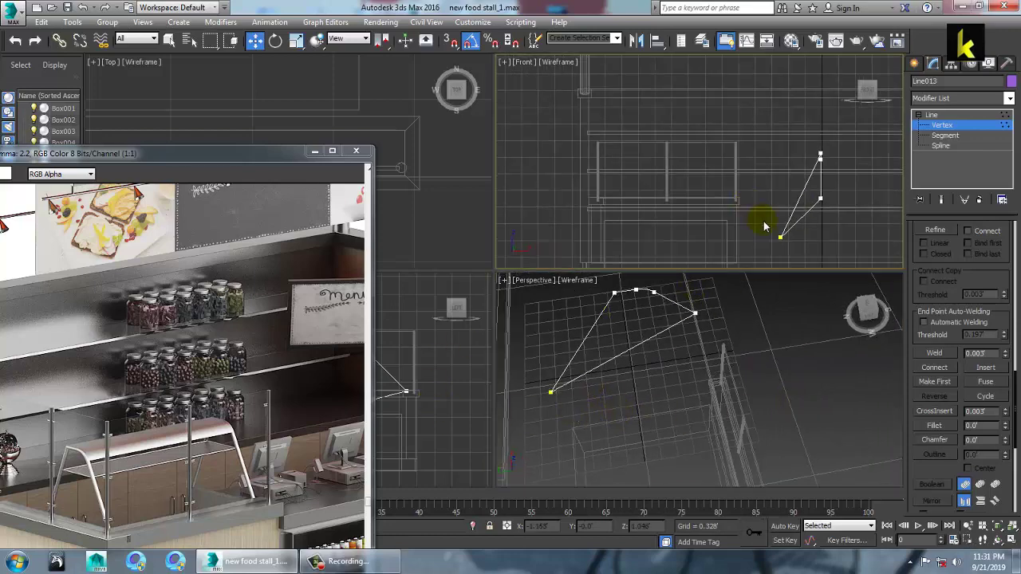
drag(755, 207, 797, 257)
drag(786, 216, 788, 167)
middle_click(416, 362)
key(alt+w)
middle_drag(633, 364, 640, 323)
key(alt+w)
middle_click(394, 185)
key(alt+w)
key(z)
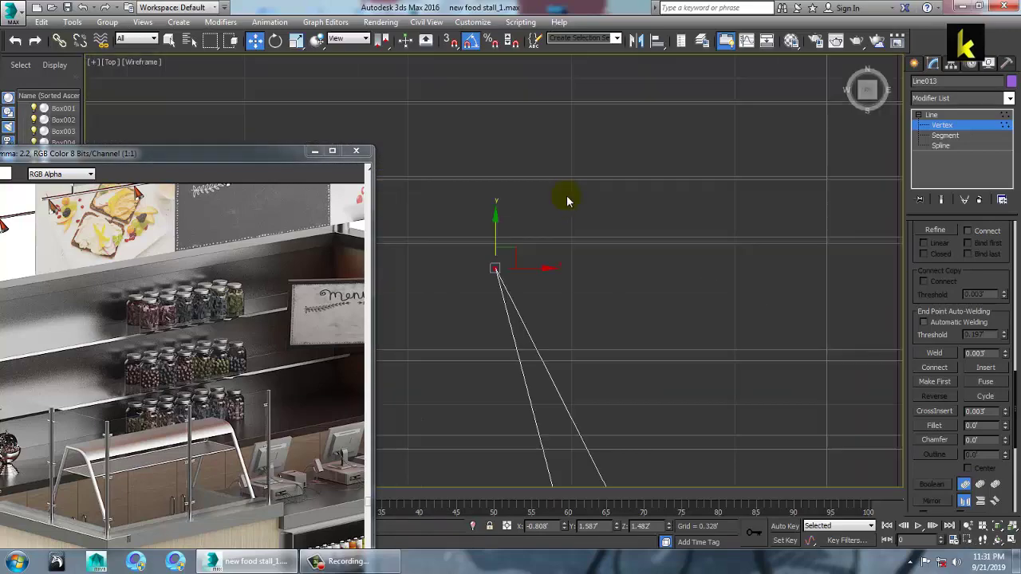
scroll(555, 215, down, 6)
middle_drag(544, 273, 526, 177)
drag(524, 94, 537, 194)
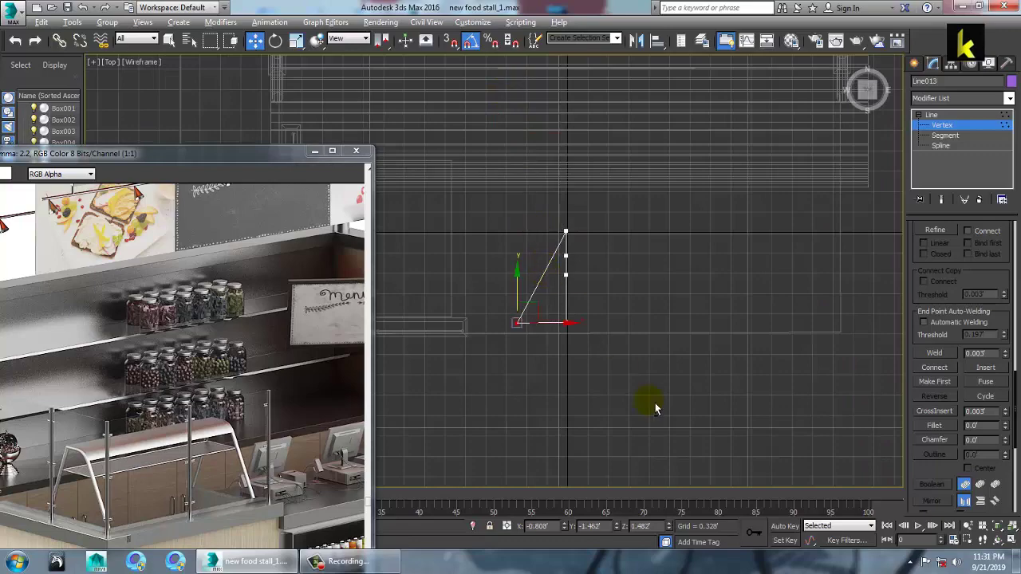
- Restore shaded display in the Perspective view, undo the last vertex moves, and delete the extra vertex to reopen the frame line
key(alt+w)
alt+middle_drag(656, 409, 704, 376)
key(alt+w)
alt+middle_drag(645, 364, 626, 304)
key(F3)
scroll(628, 361, down, 4)
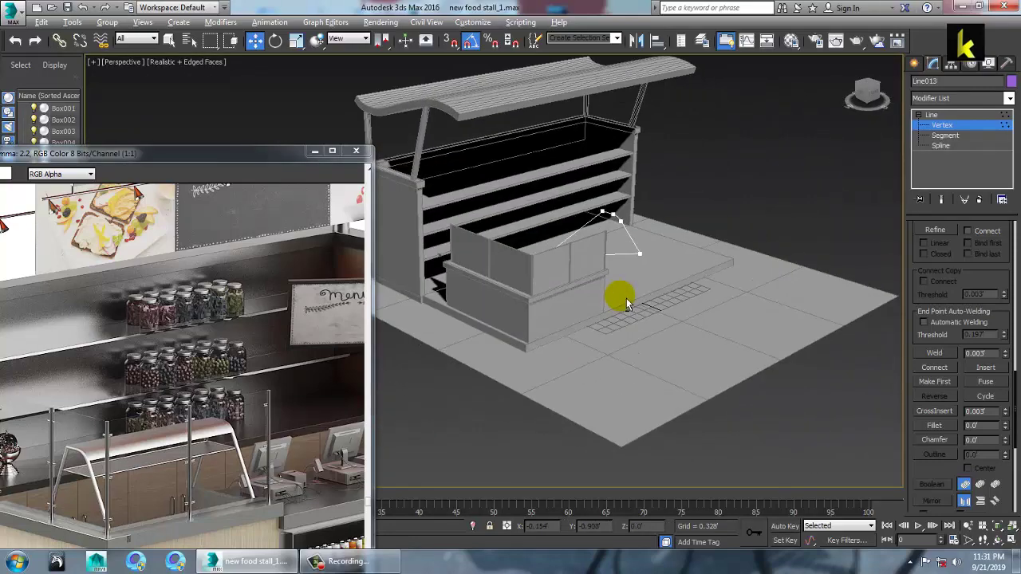
key(ctrl+z)
key(ctrl+z)
key(ctrl+z)
alt+middle_drag(641, 246, 613, 352)
scroll(645, 320, up, 2)
key(Delete)
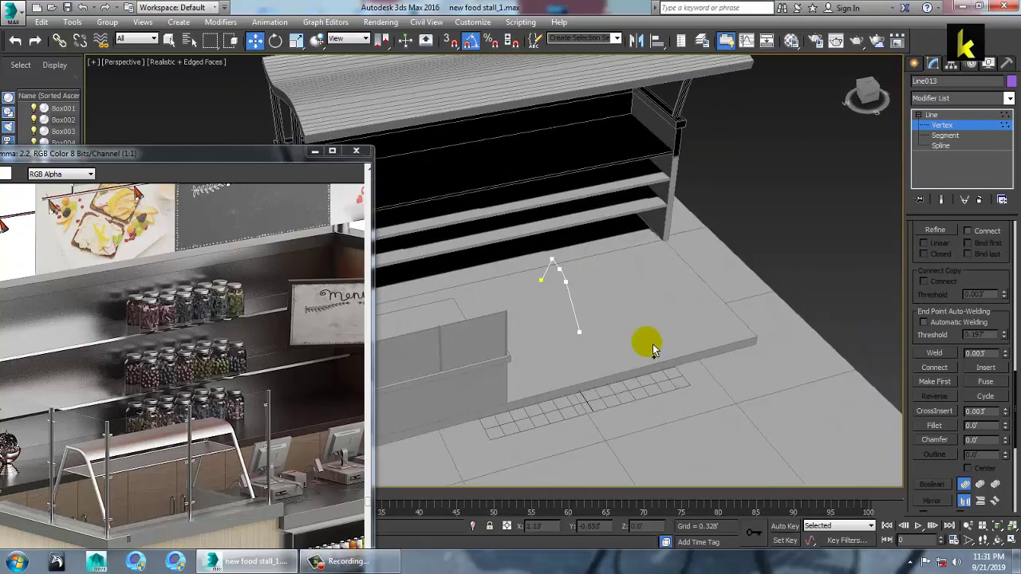
- Draw a straight two-point line just below the frame's two lower ends in the Left view and open it for modification
key(alt+w)
click(438, 349)
key(alt+w)
middle_drag(538, 335, 693, 289)
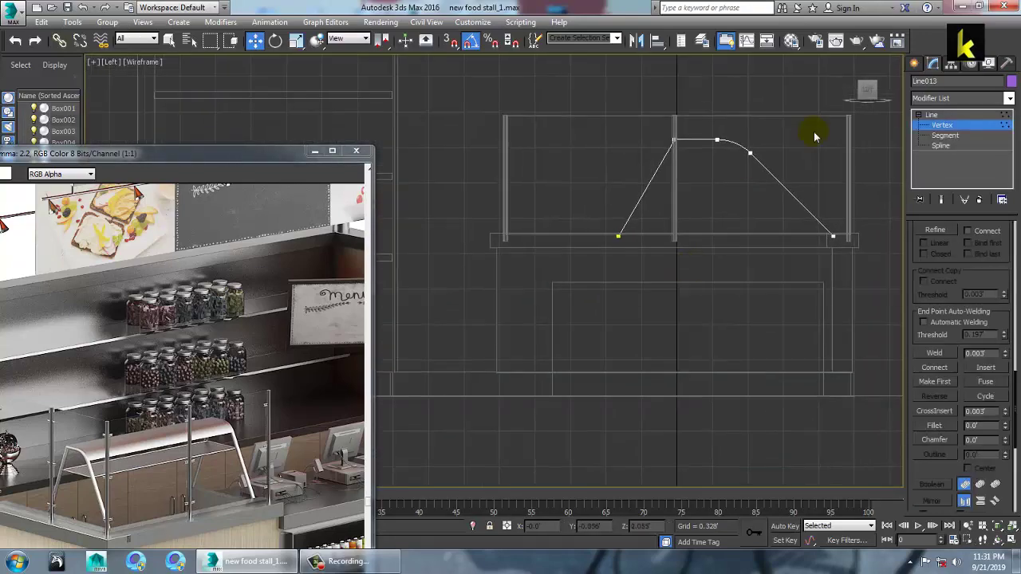
click(913, 64)
click(936, 154)
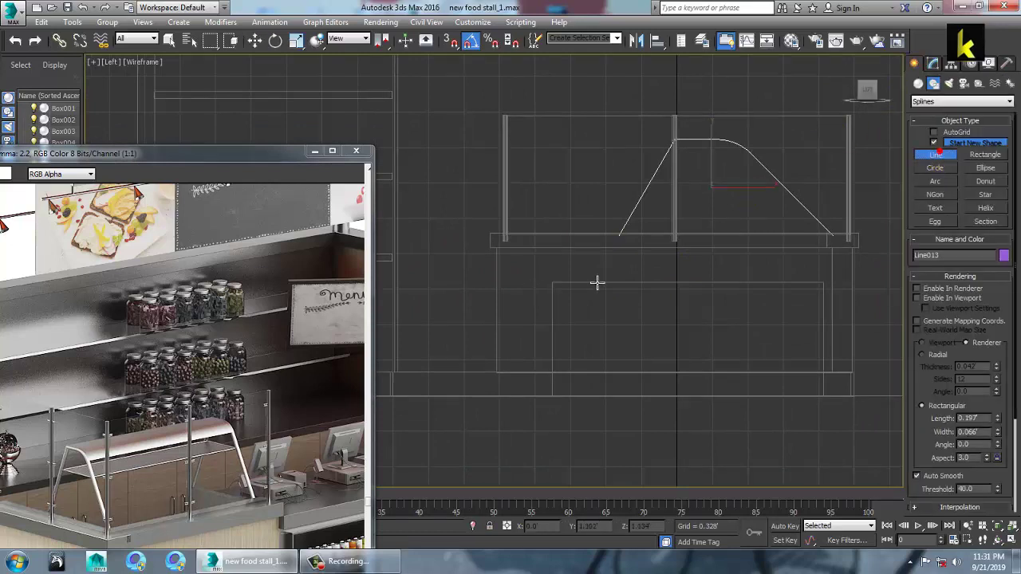
click(625, 252)
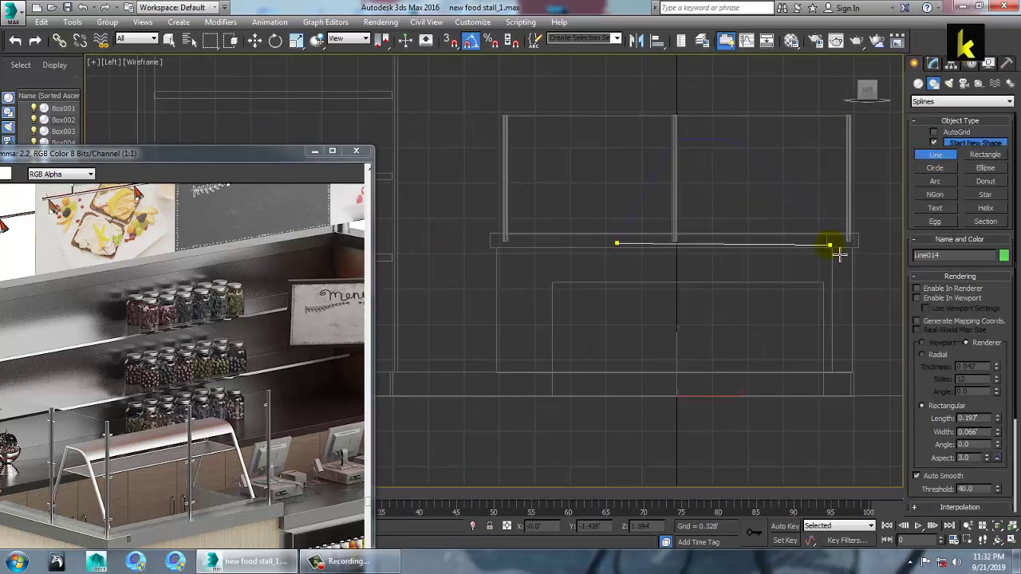
right_click(812, 360)
middle_drag(810, 308, 786, 311)
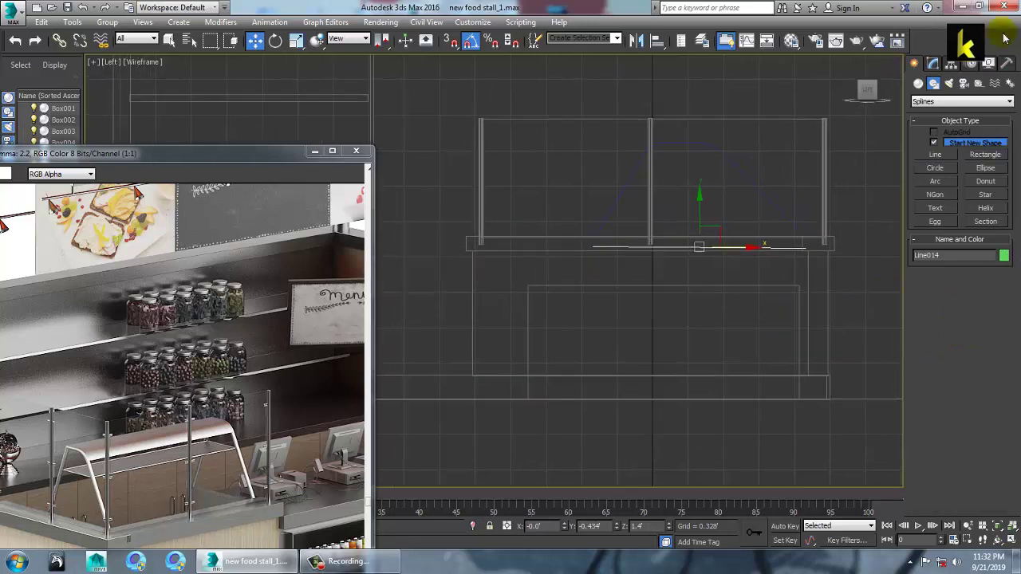
click(950, 64)
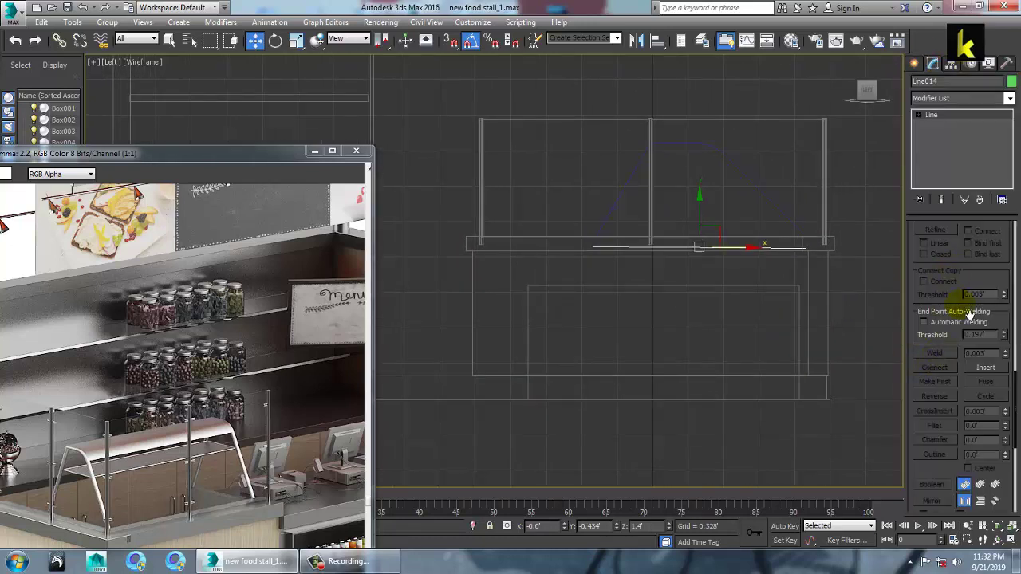
- Attach the curved display case frame line to the new straight base line in the Left view
drag(969, 314, 995, 551)
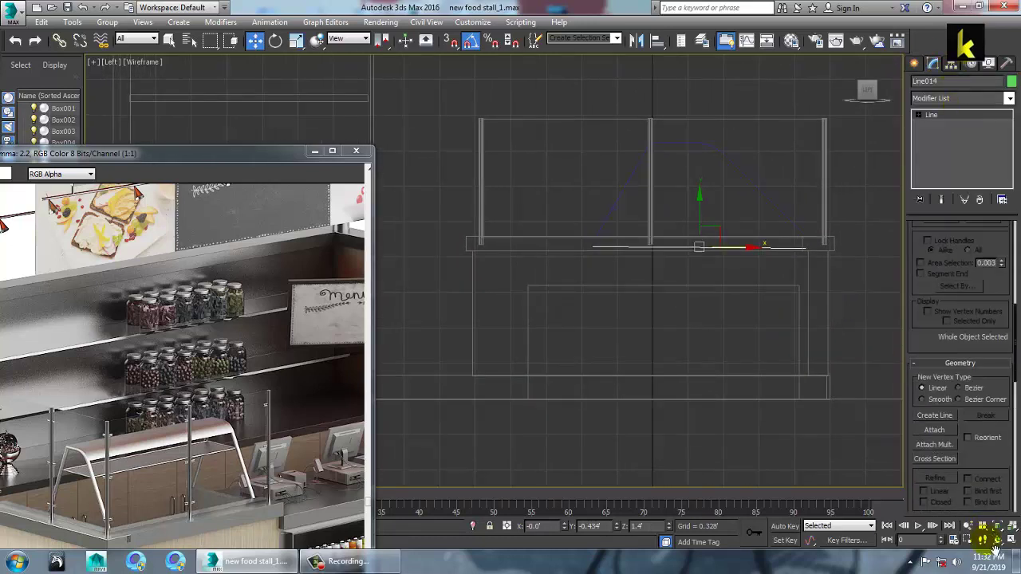
click(934, 430)
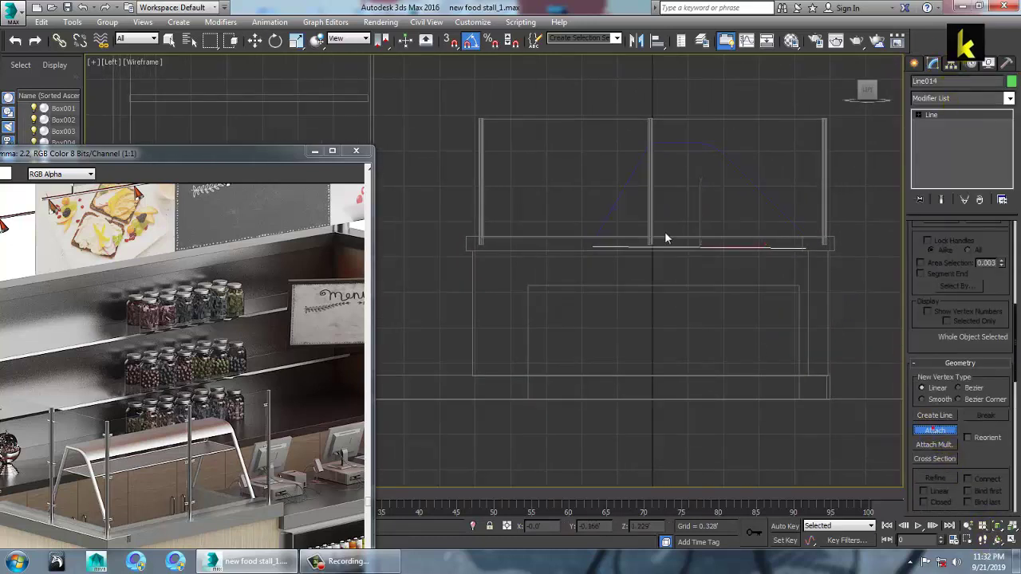
click(616, 222)
- Fuse and weld the overlapping vertex pairs at both lower corners to close the display case outline
right_click(591, 244)
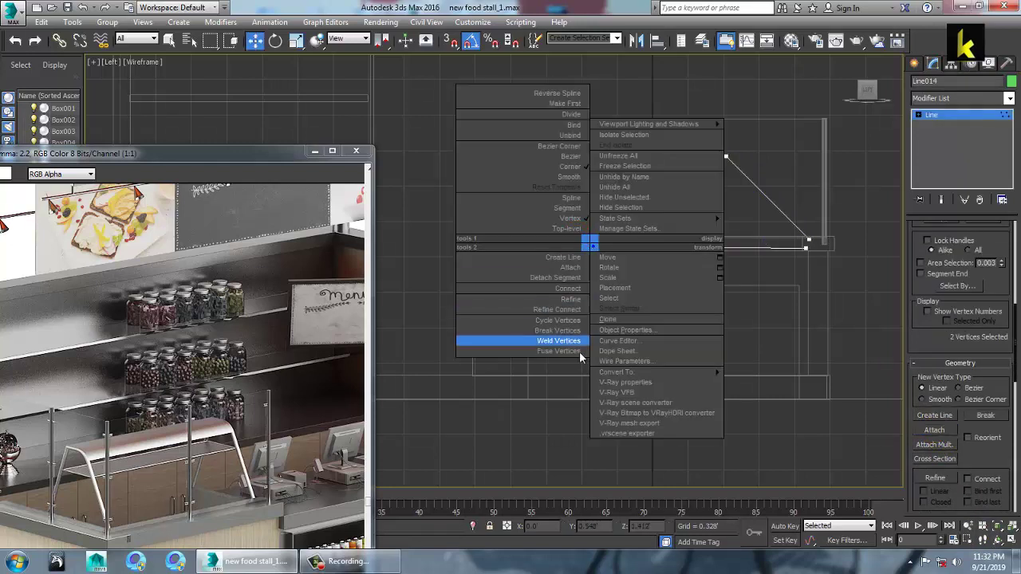
click(567, 350)
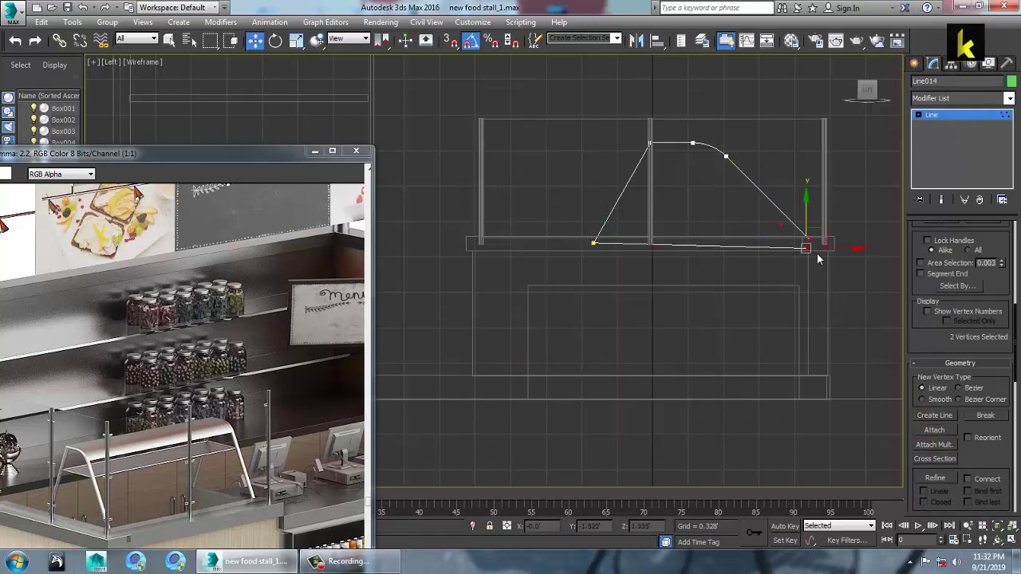
right_click(802, 244)
click(766, 350)
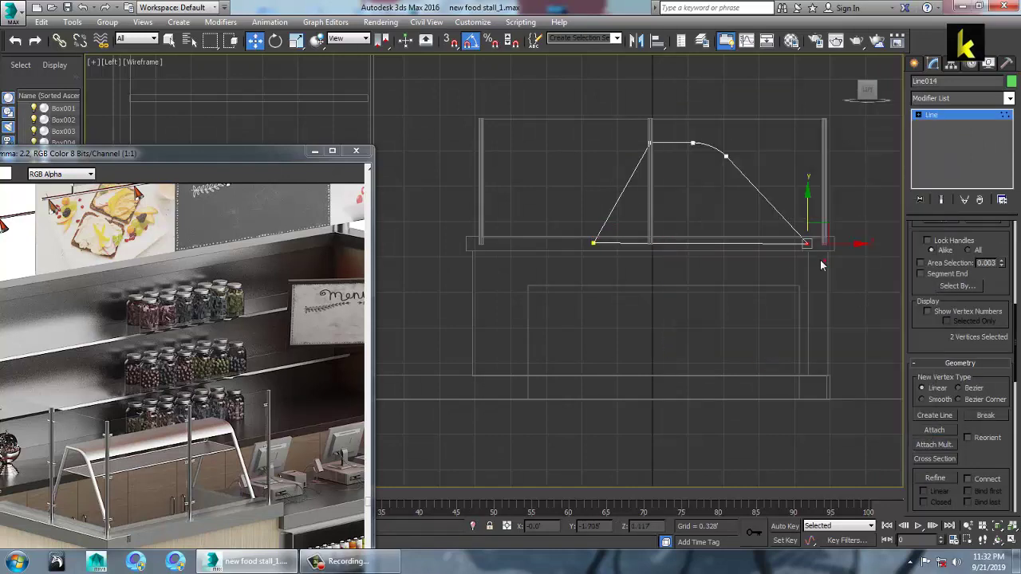
right_click(807, 244)
click(757, 341)
drag(584, 235, 631, 268)
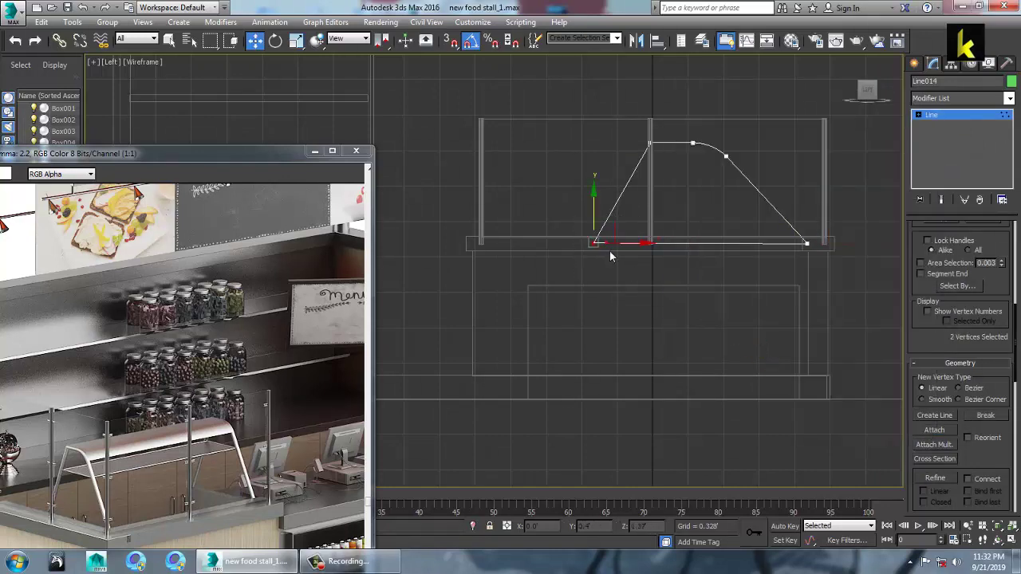
right_click(598, 244)
click(579, 339)
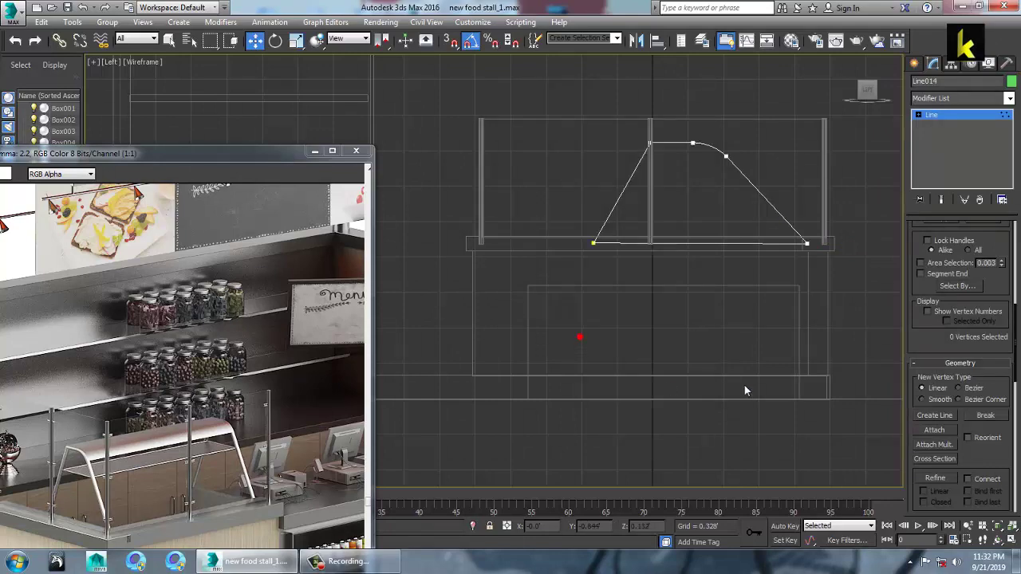
- Move the whole closed outline along X to about -4.268', near the end of the counter's ledge
key(alt+w)
key(alt+w)
alt+middle_drag(766, 408, 785, 366)
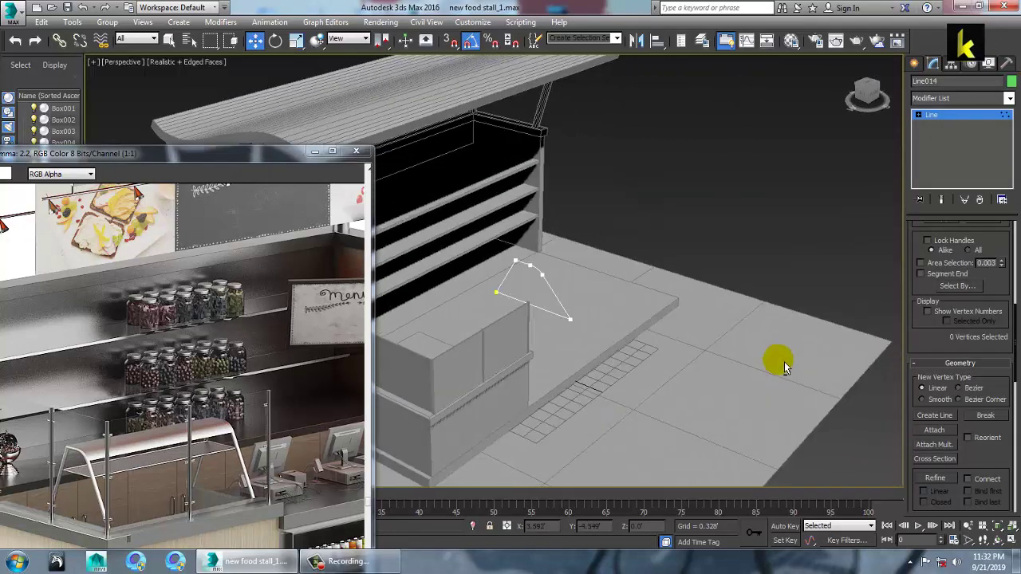
click(946, 118)
alt+middle_drag(785, 197, 589, 287)
drag(575, 288, 430, 319)
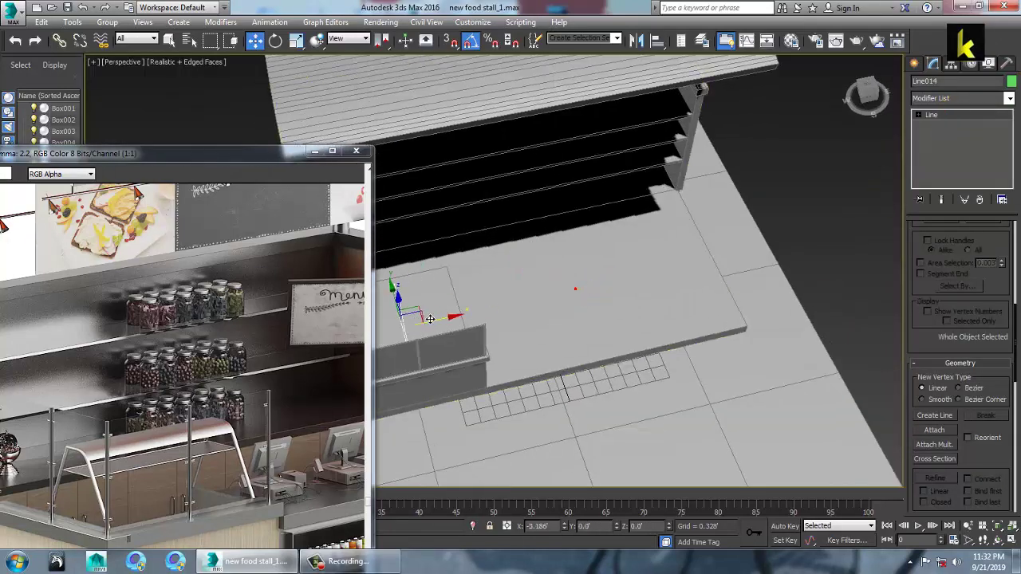
alt+middle_drag(430, 319, 521, 296)
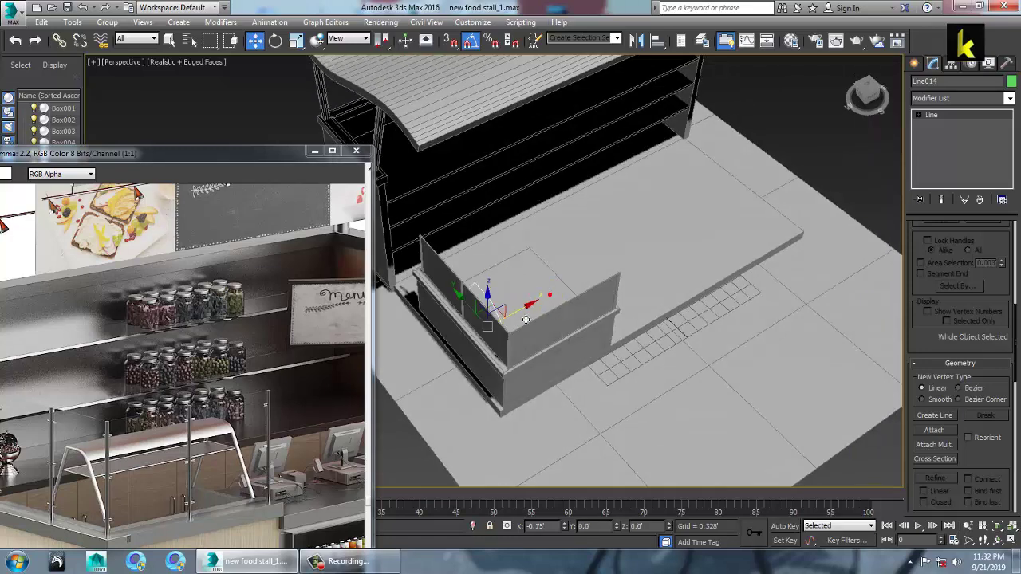
- Apply an Extrude modifier to the closed outline with an amount of about 3.248'
key(alt+w)
right_click(462, 367)
key(alt+w)
middle_drag(465, 367, 594, 358)
click(1010, 99)
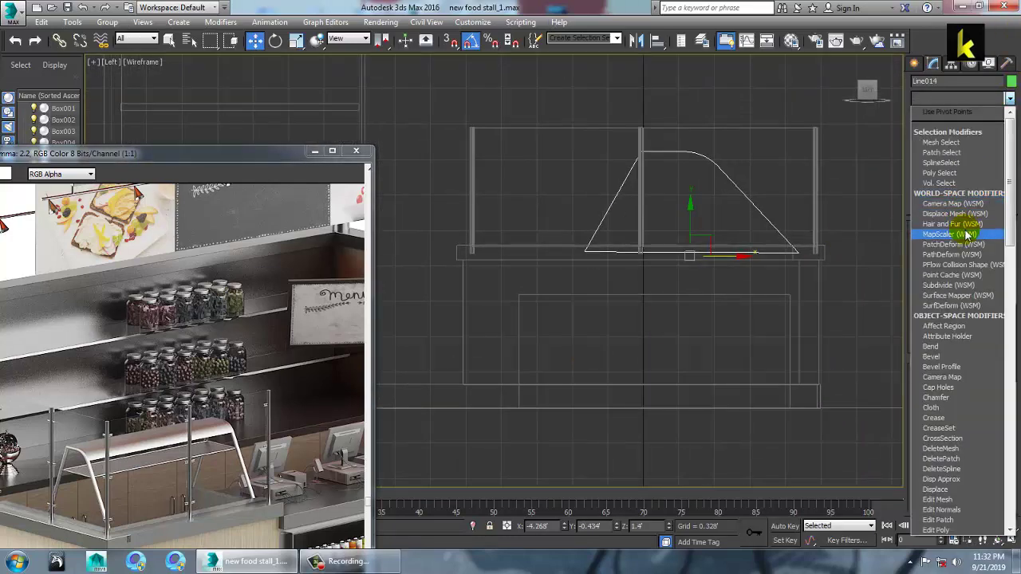
text(ex)
key(Return)
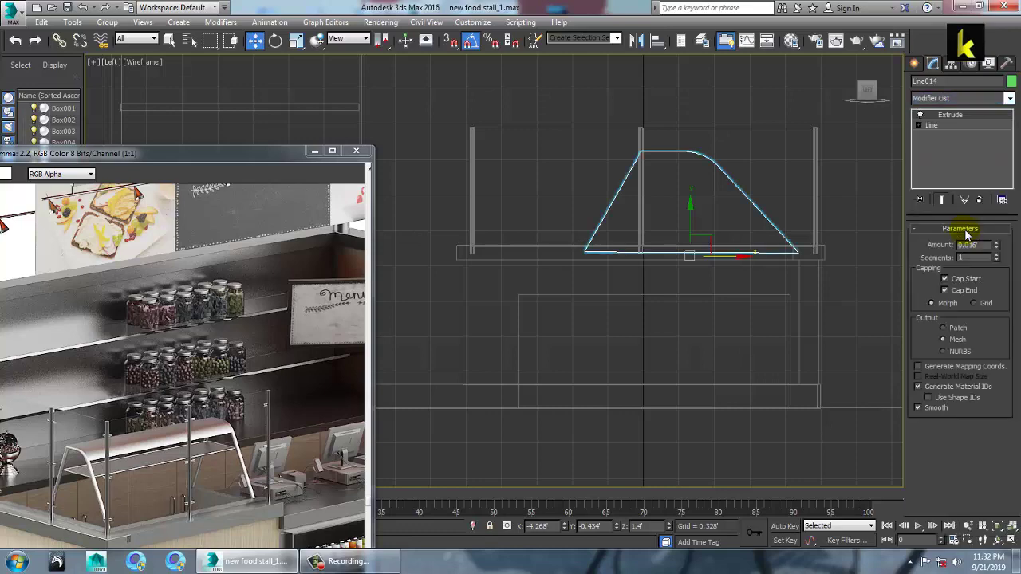
key(alt+w)
right_click(715, 410)
key(alt+w)
alt+middle_drag(720, 409, 703, 391)
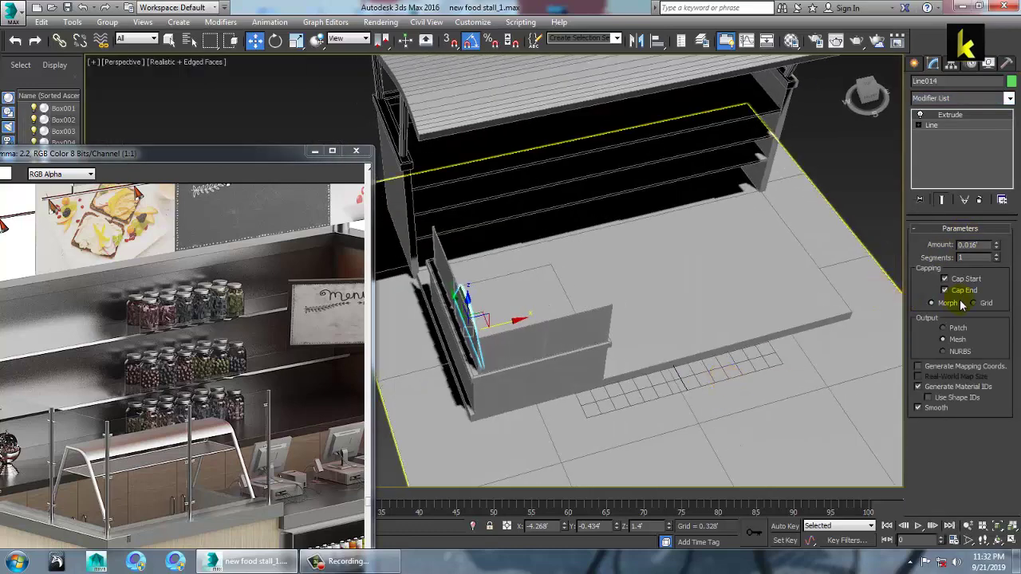
drag(997, 247, 968, 109)
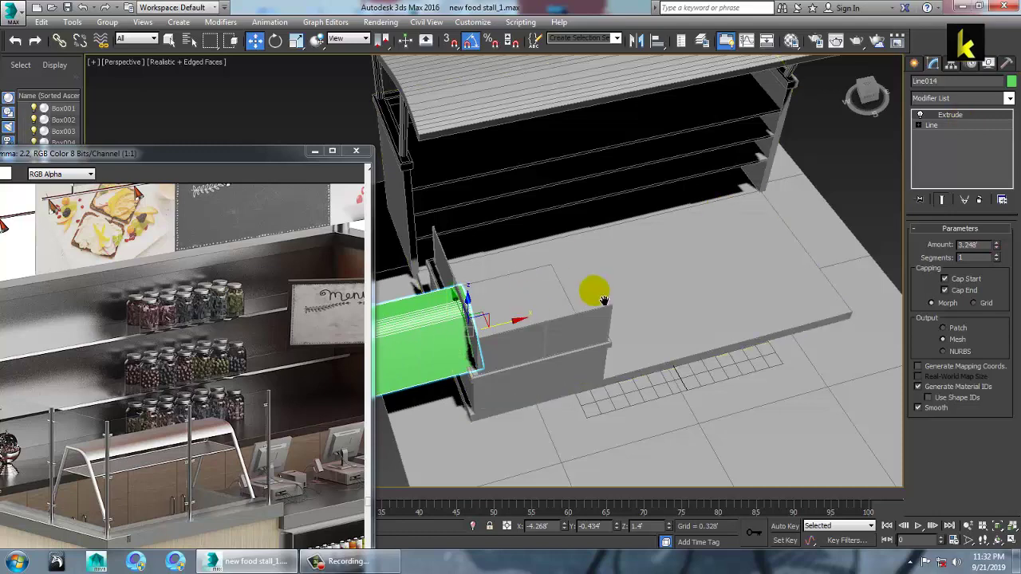
- Move the extruded display case along X to about -1.157' so it sits over the counter
middle_drag(496, 338, 614, 326)
drag(613, 319, 751, 309)
alt+middle_drag(659, 358, 745, 292)
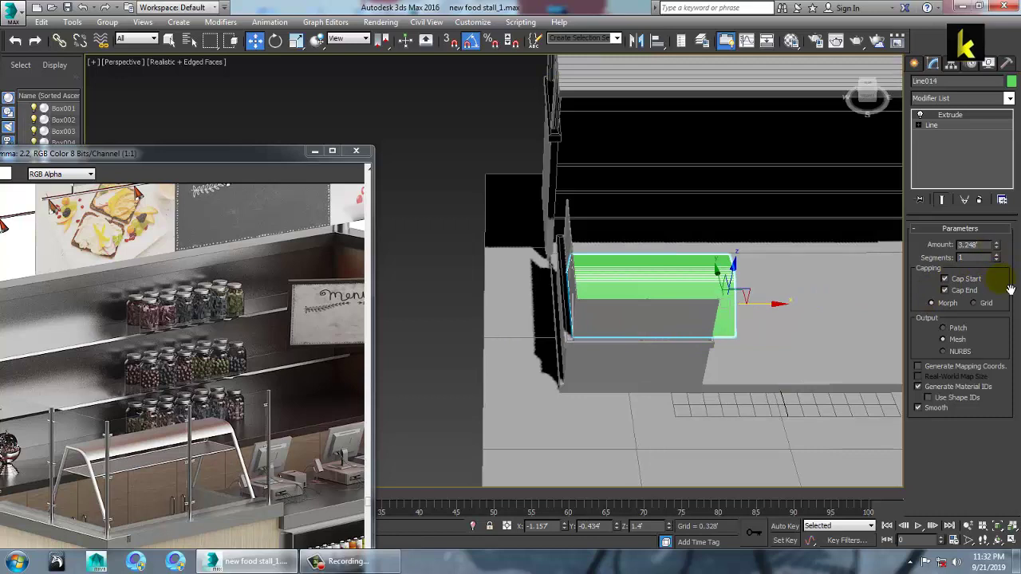
- Shorten the display case's extrusion to about 2.772' and shift the case to about X -1.587'
drag(996, 247, 1011, 269)
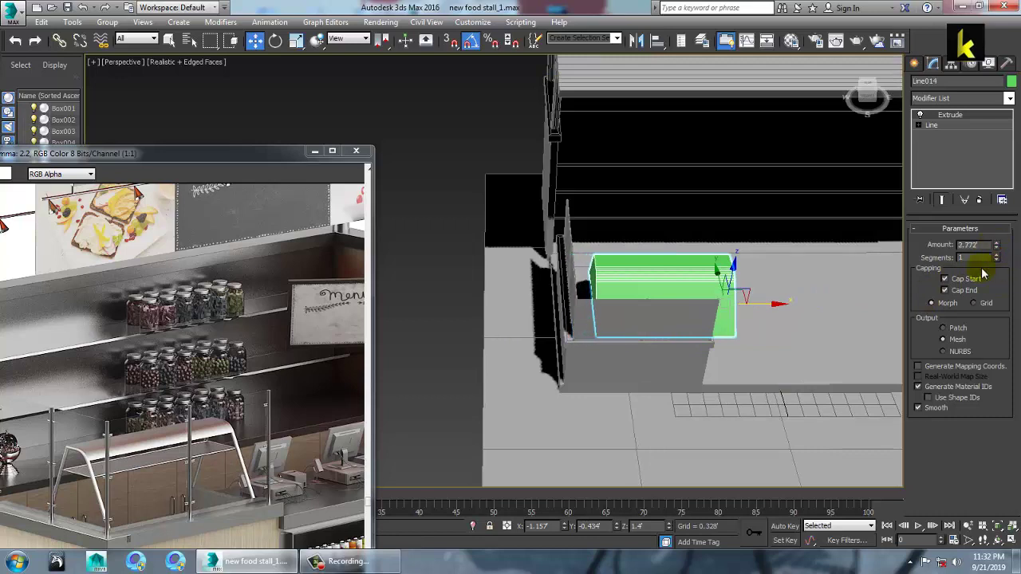
drag(777, 304, 756, 313)
alt+middle_drag(777, 336, 759, 303)
middle_drag(759, 303, 751, 316)
- Change the display case's object color to grey to match the rest of the stall
click(1012, 82)
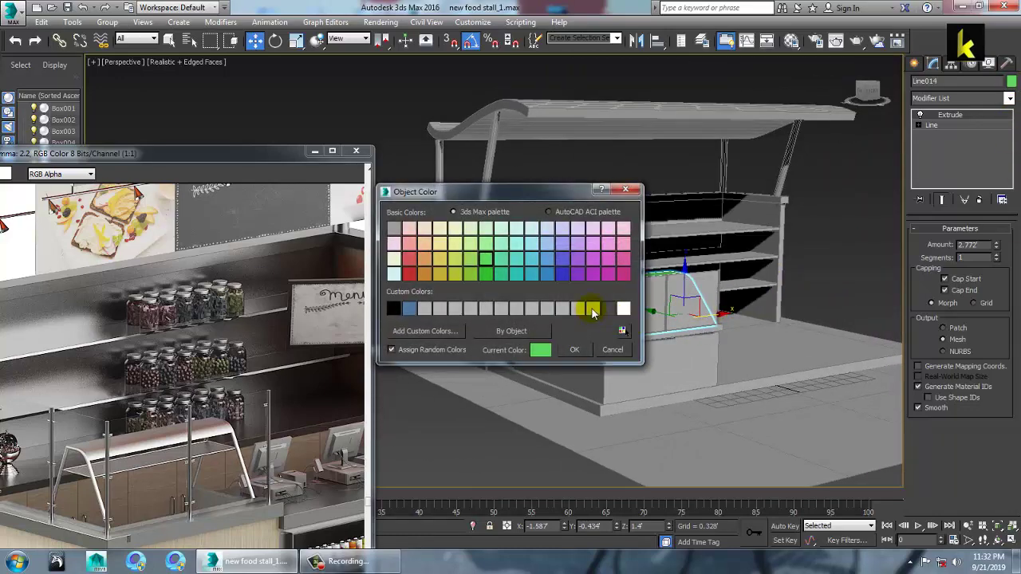
click(566, 353)
alt+middle_drag(600, 356, 652, 415)
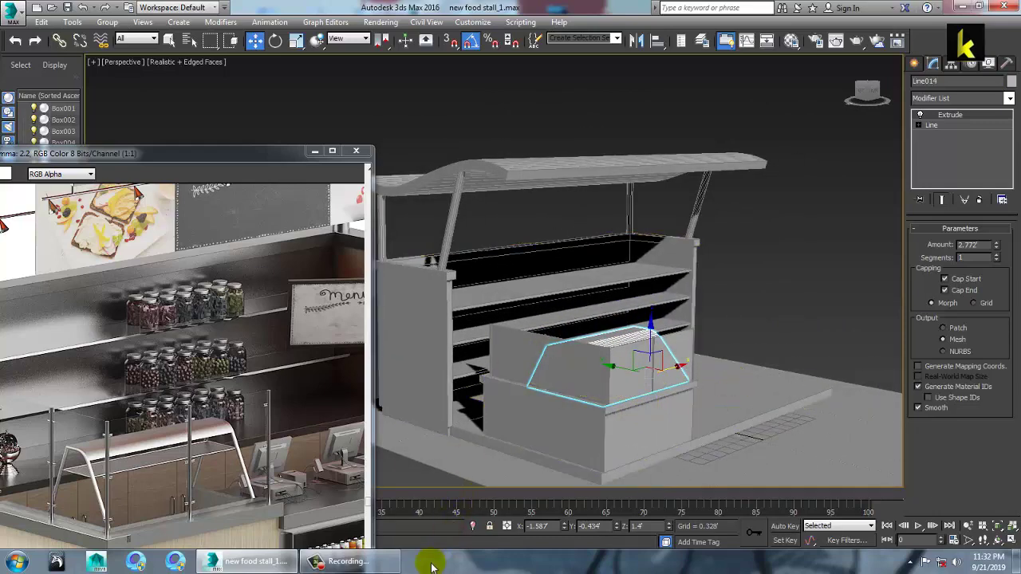
click(351, 561)
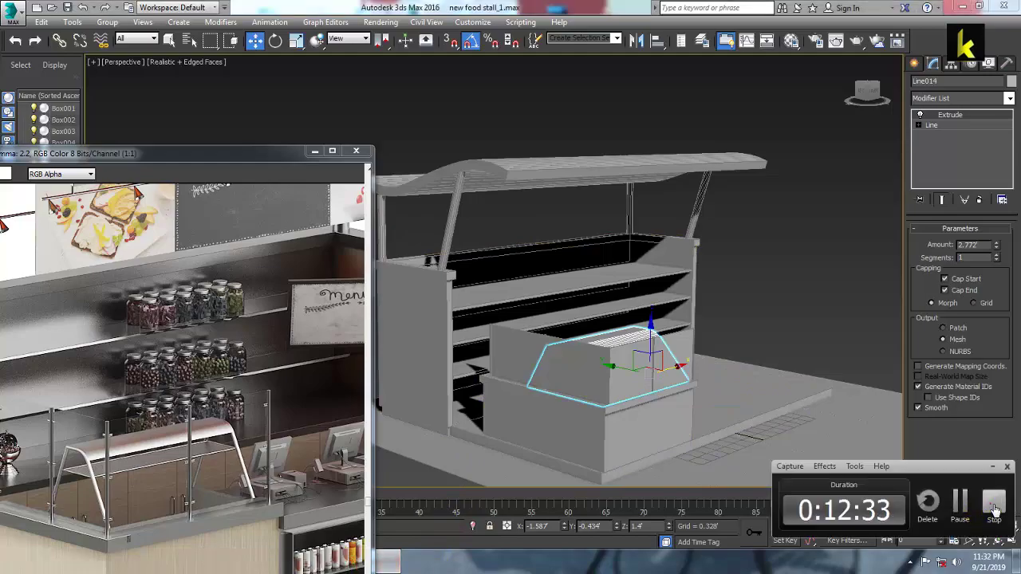